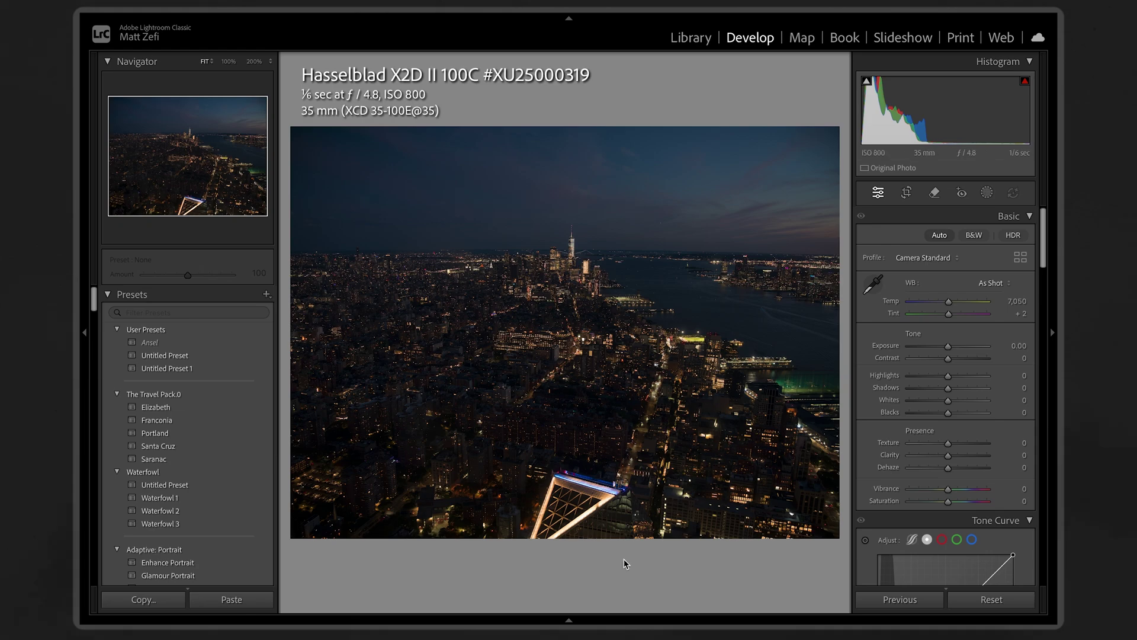
pyautogui.click(590, 620)
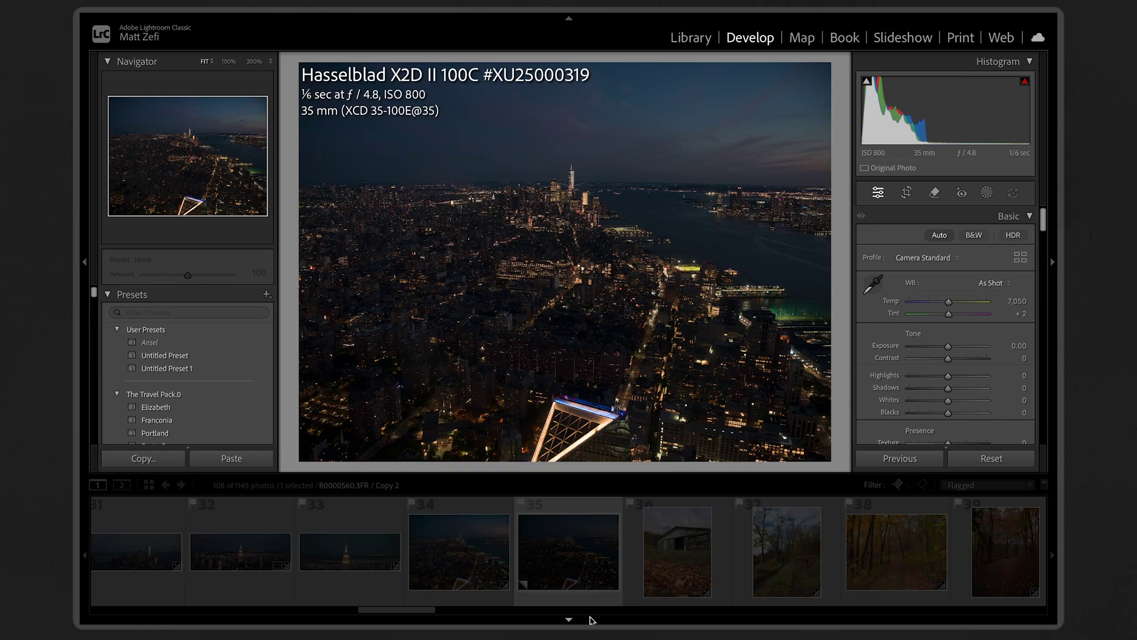
pyautogui.click(537, 619)
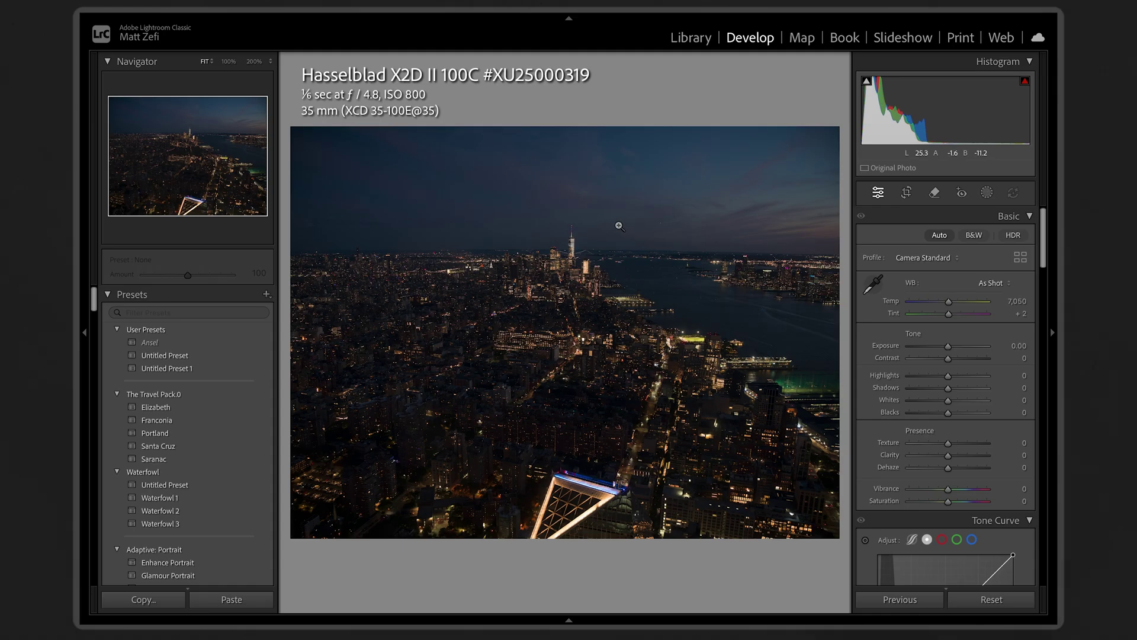
pyautogui.click(569, 250)
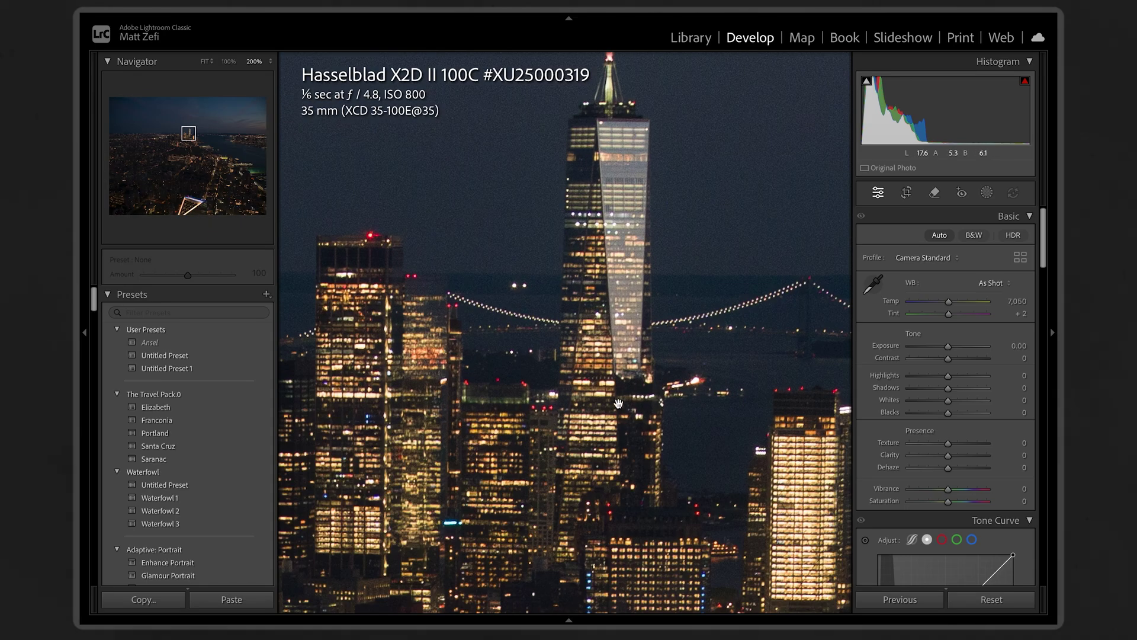
pyautogui.hotkey('ctrl', '-')
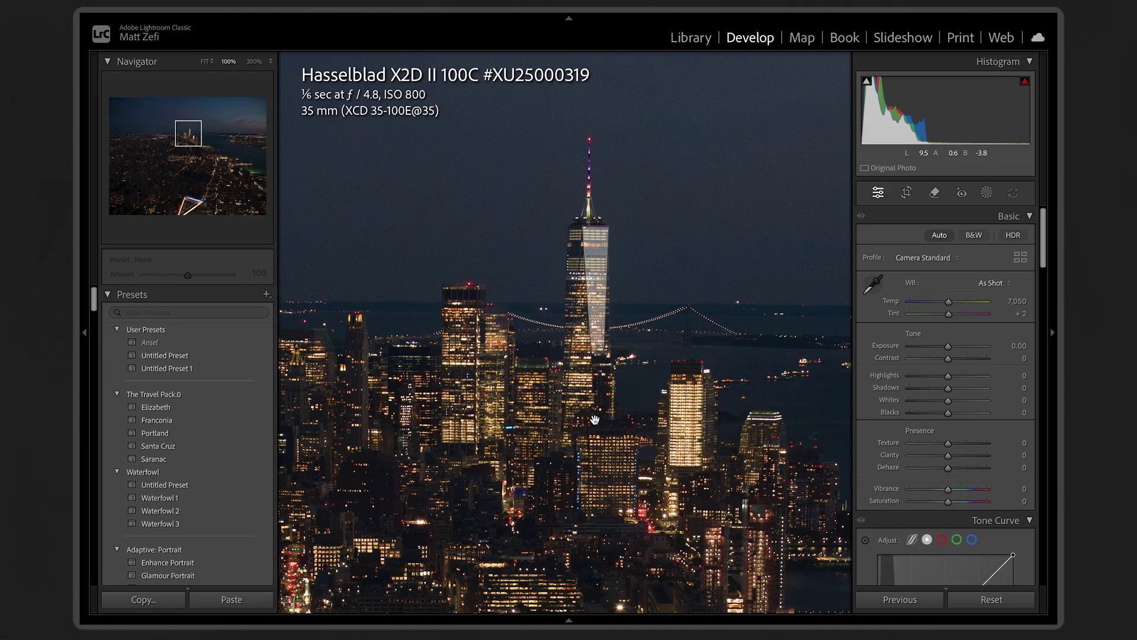
pyautogui.moveTo(629, 393); pyautogui.dragTo(575, 391)
pyautogui.hotkey('ctrl', '=')
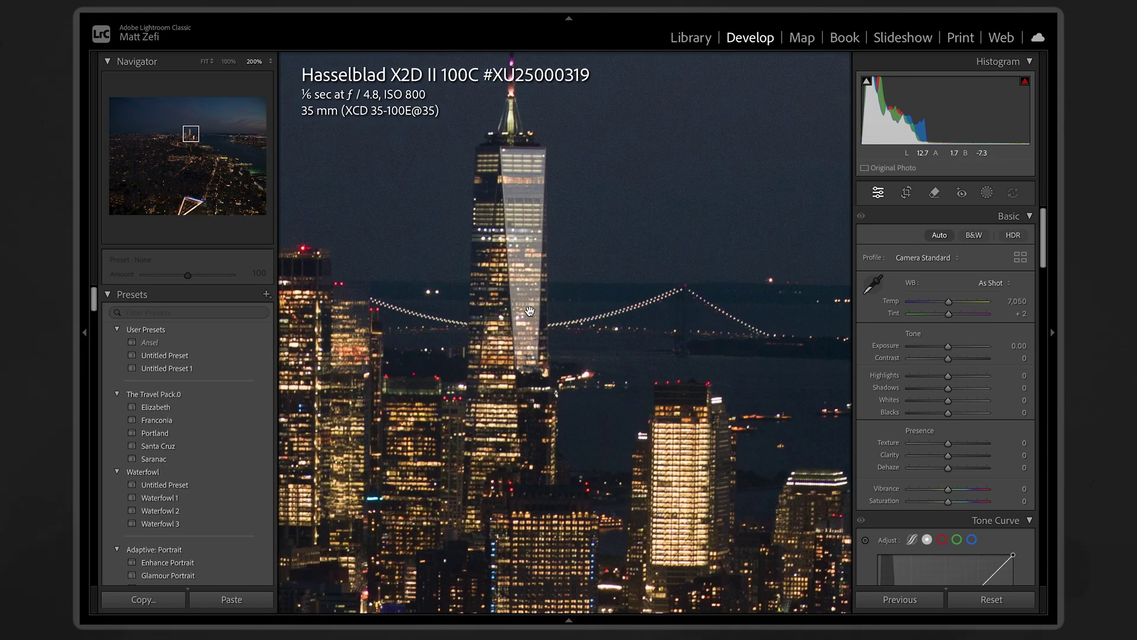
pyautogui.hotkey('ctrl', '=')
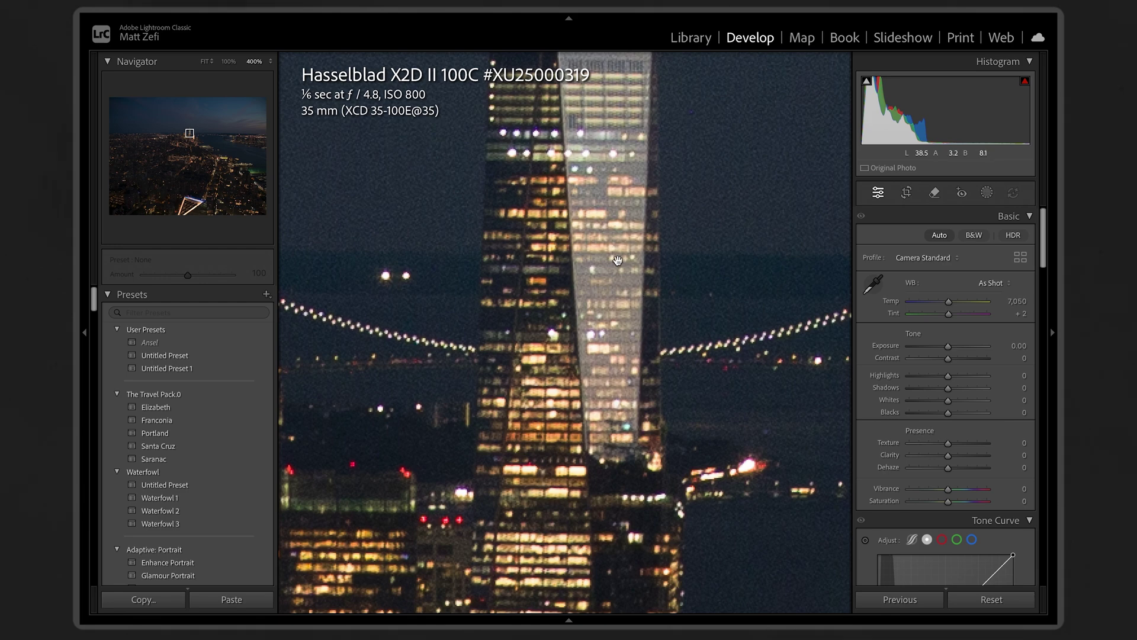
pyautogui.hotkey('ctrl', '-')
pyautogui.hotkey('ctrl', '-')
pyautogui.hotkey('ctrl', '-')
pyautogui.hotkey('ctrl', '-')
pyautogui.hotkey('ctrl', '-')
pyautogui.hotkey('ctrl', '-')
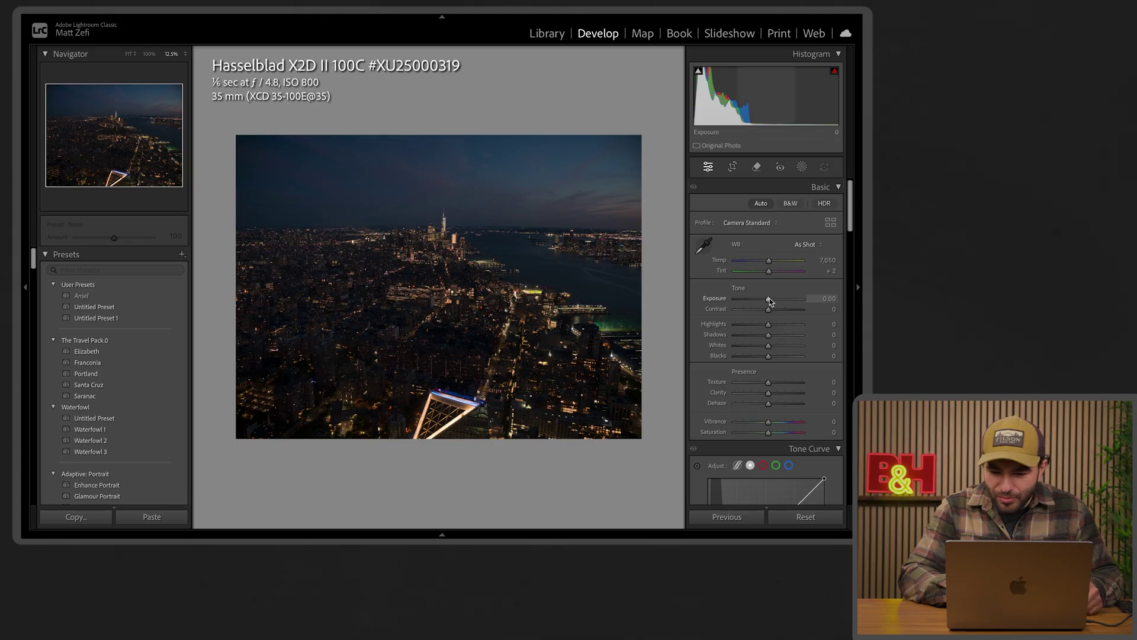
# Step: Raise exposure to +1.00 and zoom in on the skyline at 66.7%
pyautogui.moveTo(949, 347); pyautogui.dragTo(952, 350)
pyautogui.moveTo(771, 302); pyautogui.dragTo(774, 302)
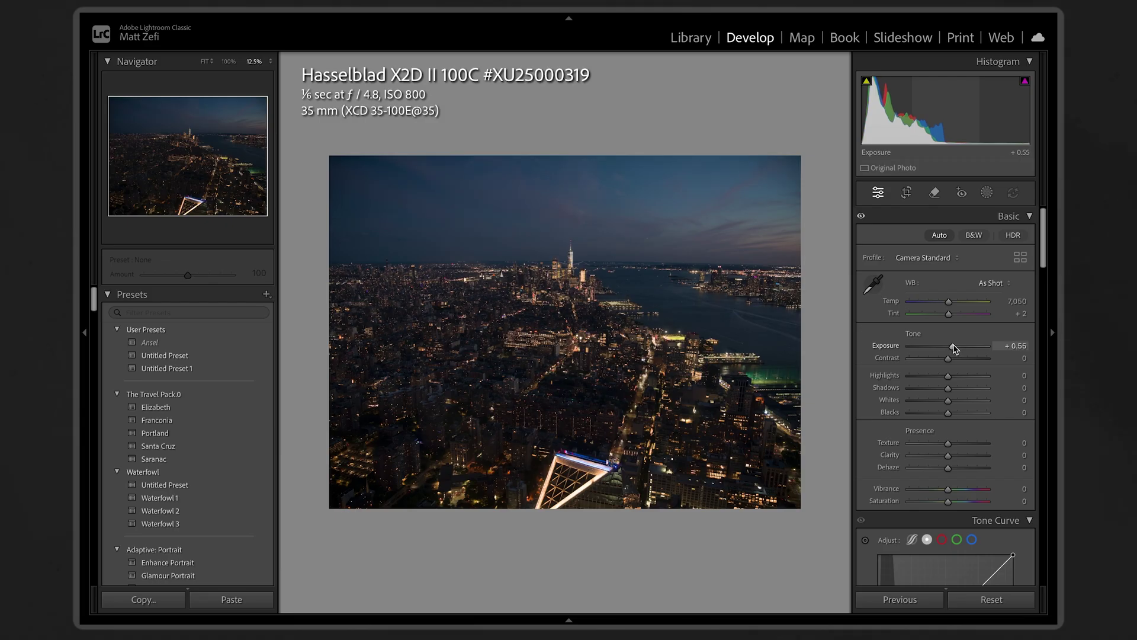
pyautogui.moveTo(953, 348); pyautogui.dragTo(934, 377)
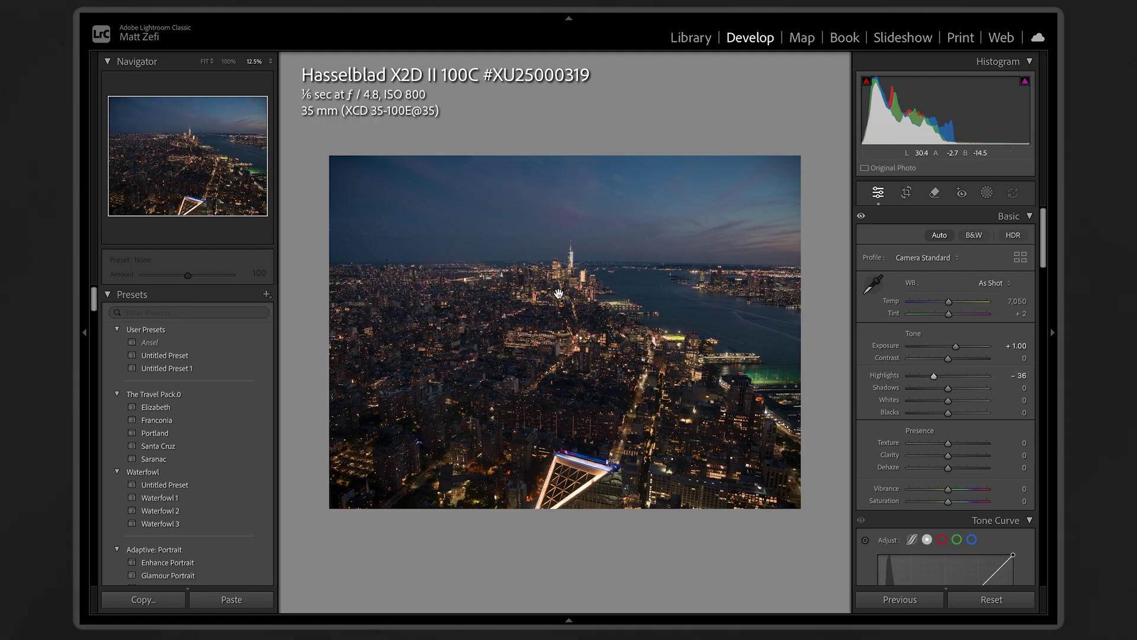
pyautogui.click(557, 294)
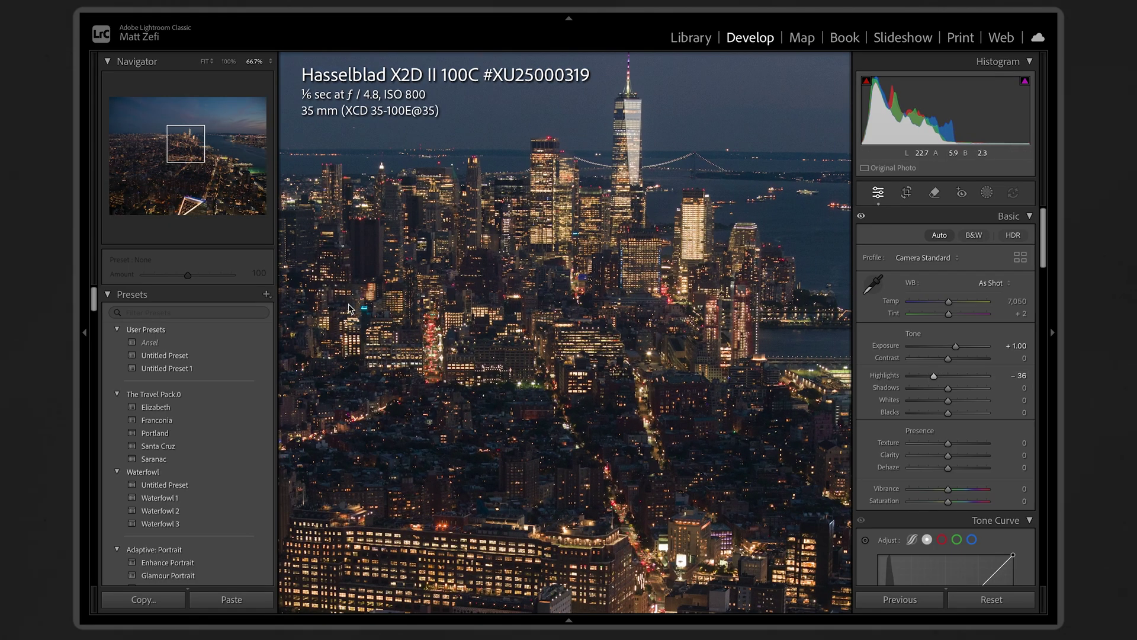
# Step: Set highlights to -42, shadows +27, dehaze +15 and vibrance +32
pyautogui.moveTo(931, 380); pyautogui.dragTo(931, 407)
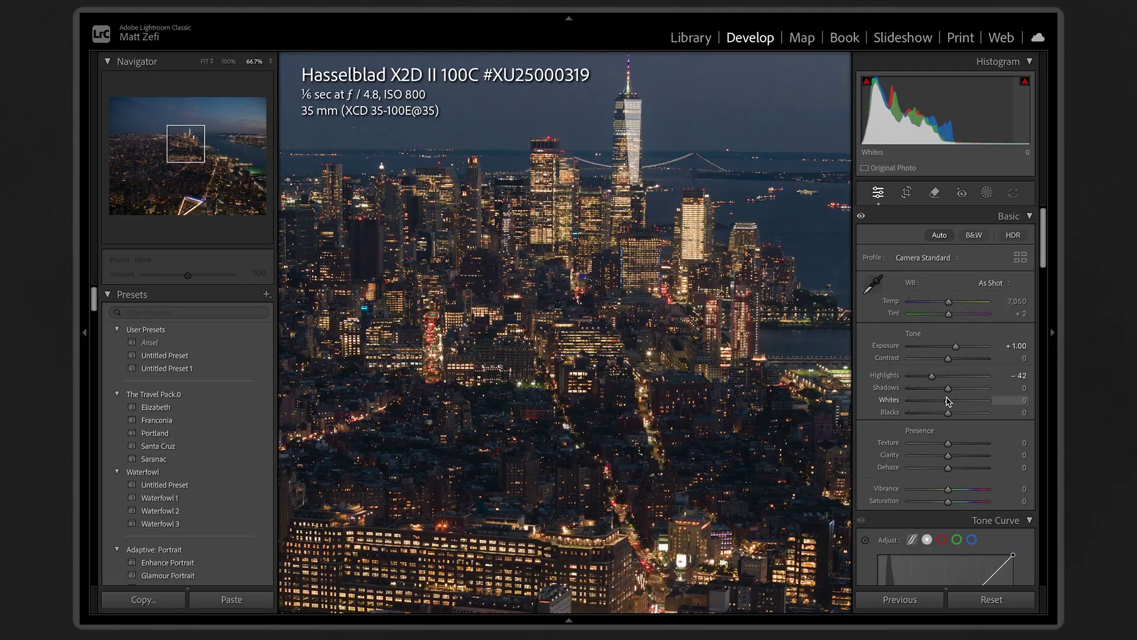
pyautogui.moveTo(768, 334); pyautogui.dragTo(776, 336)
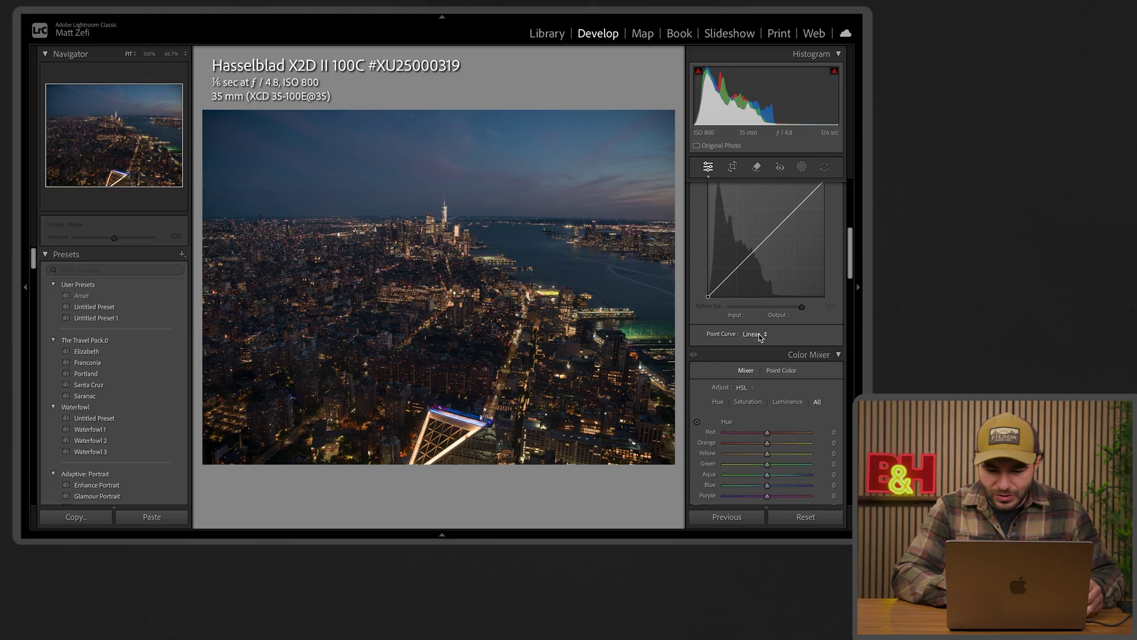
pyautogui.scroll(5, 793, 367)
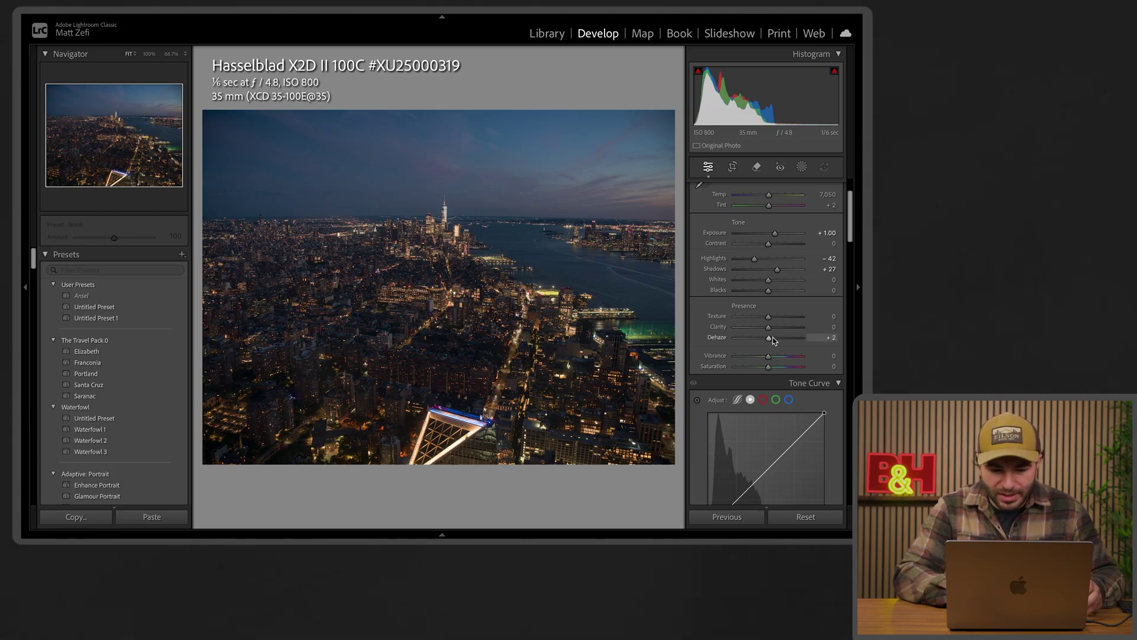
pyautogui.moveTo(772, 337); pyautogui.dragTo(777, 339)
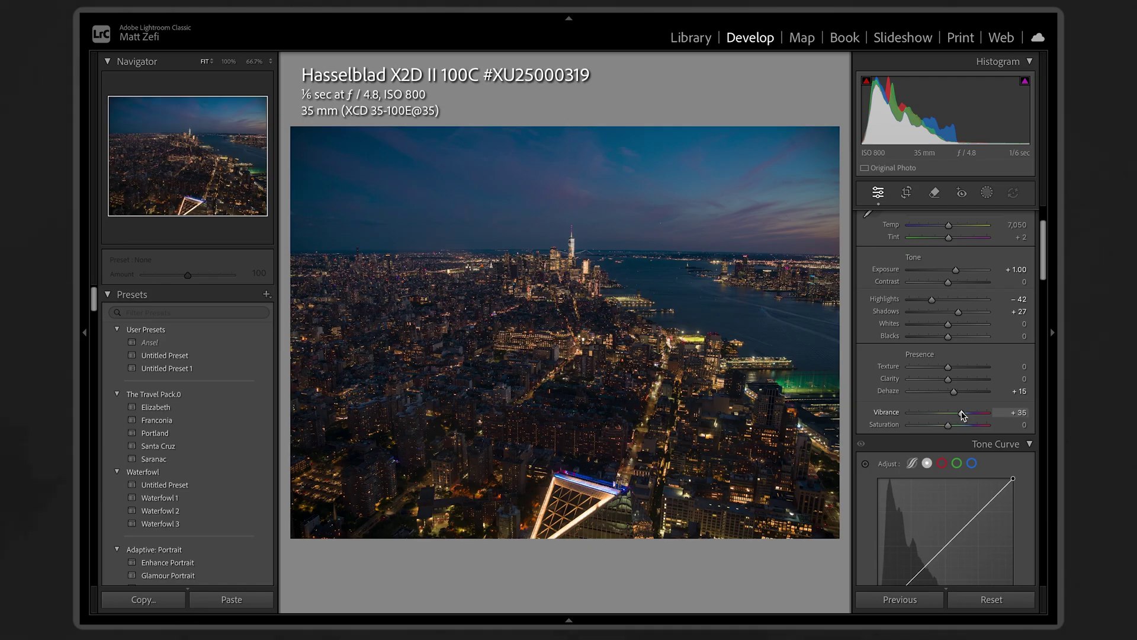
pyautogui.moveTo(962, 415); pyautogui.dragTo(961, 415)
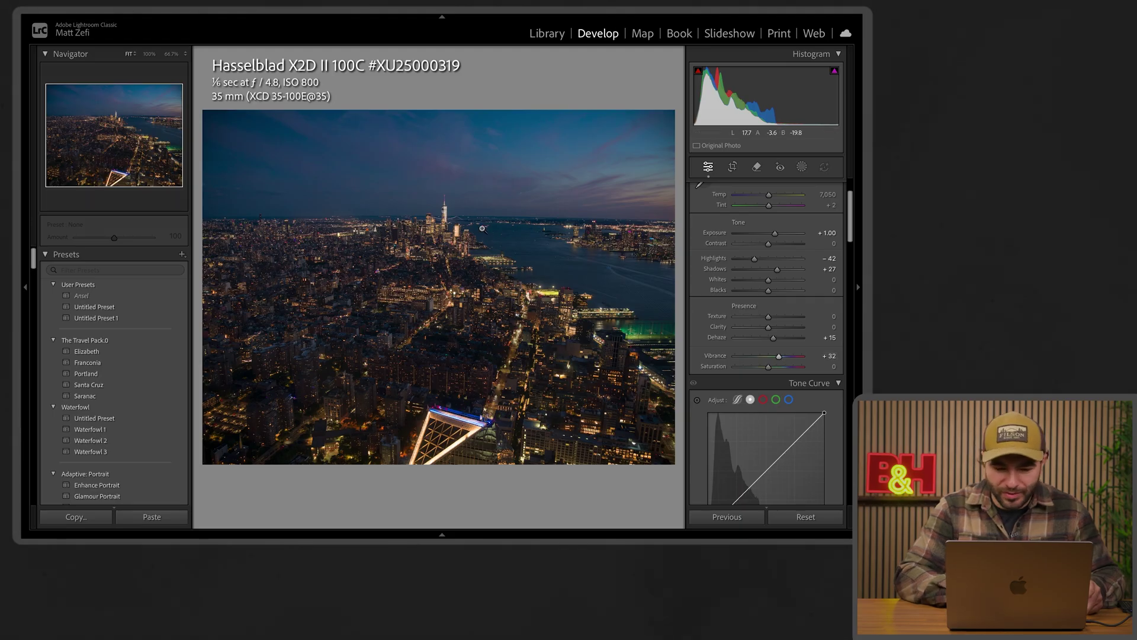
pyautogui.moveTo(632, 325); pyautogui.dragTo(491, 267)
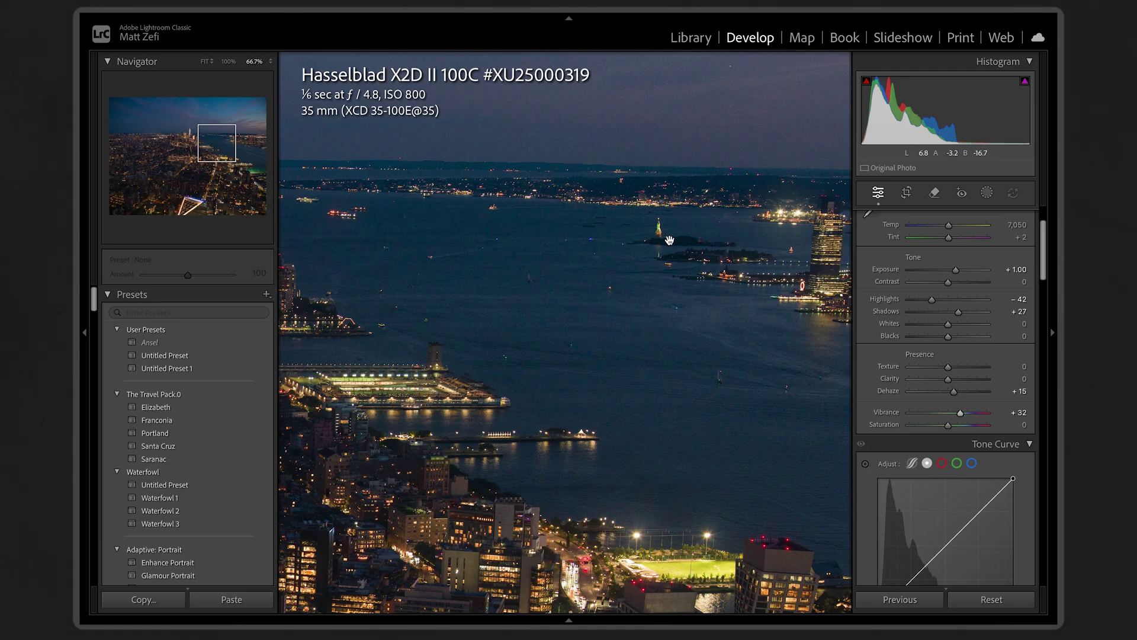
# Step: In HSL, shift red, orange, yellow and aqua (+11) hues, and lower green, blue and purple saturation
pyautogui.hotkey('ctrl', '=')
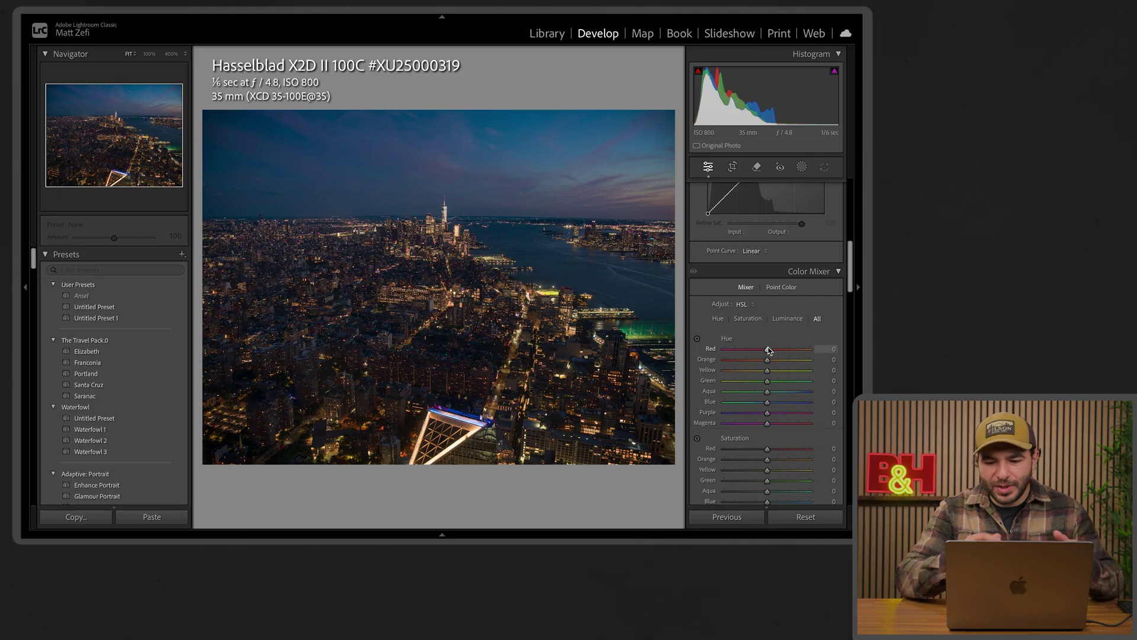
pyautogui.scroll(-1, 783, 347)
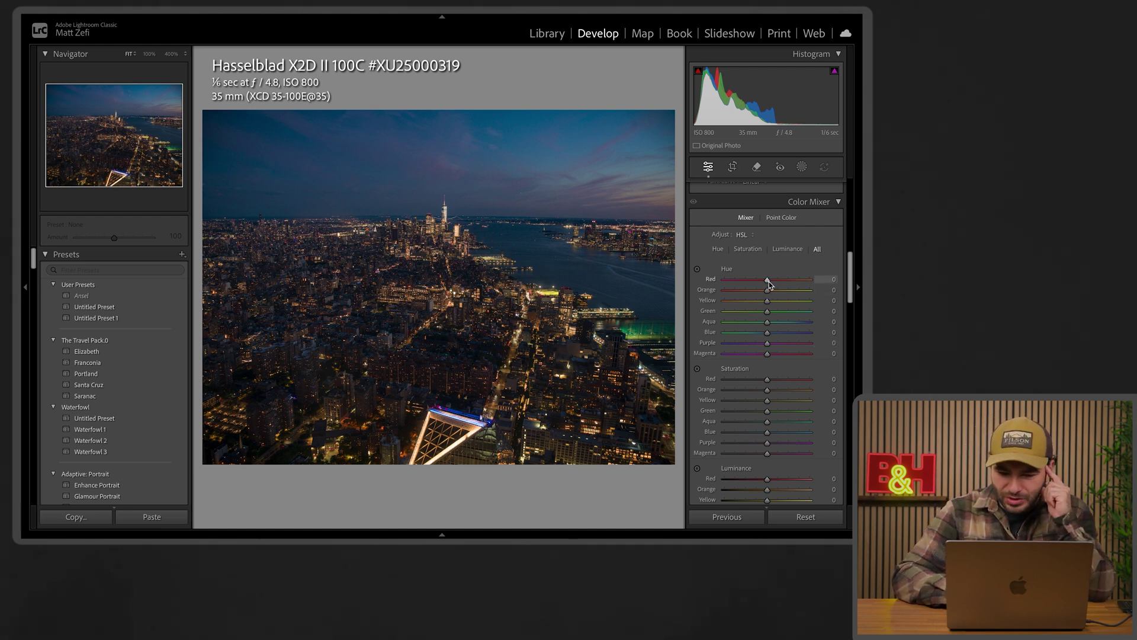
pyautogui.moveTo(767, 279); pyautogui.dragTo(752, 300)
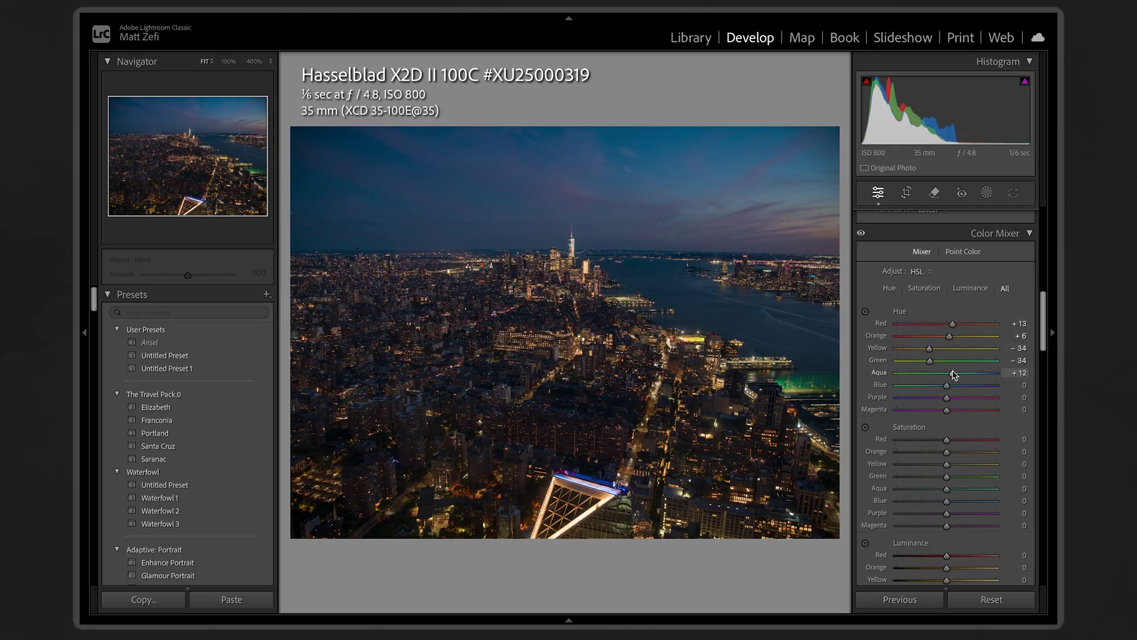
pyautogui.moveTo(953, 374); pyautogui.dragTo(952, 374)
pyautogui.moveTo(941, 445); pyautogui.dragTo(938, 445)
pyautogui.scroll(-1, 955, 451)
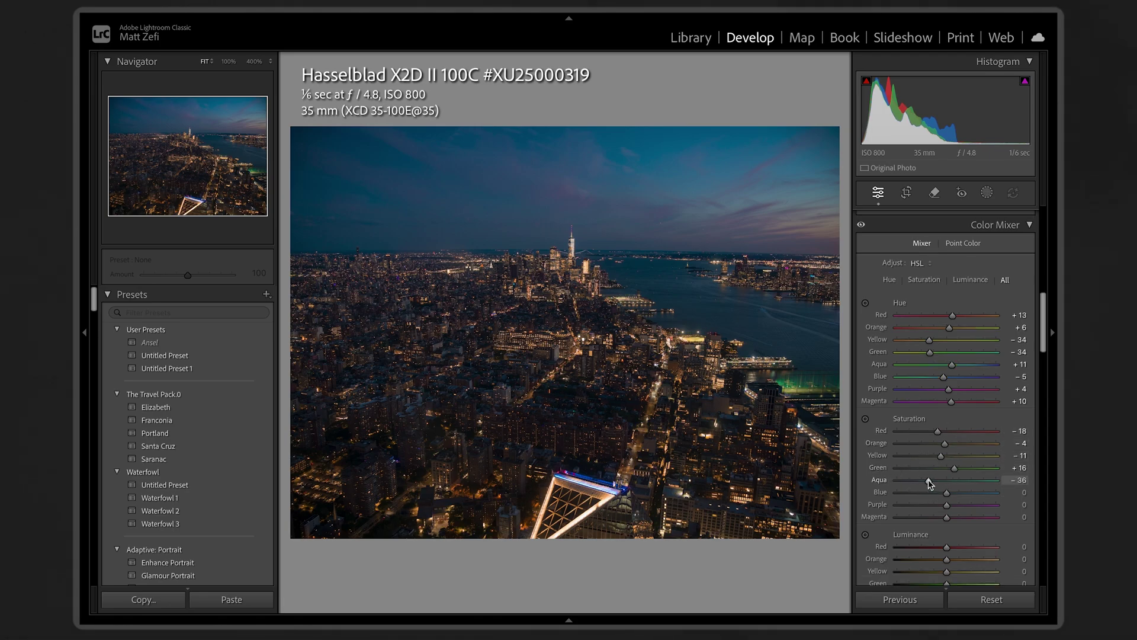
pyautogui.moveTo(928, 483); pyautogui.dragTo(932, 507)
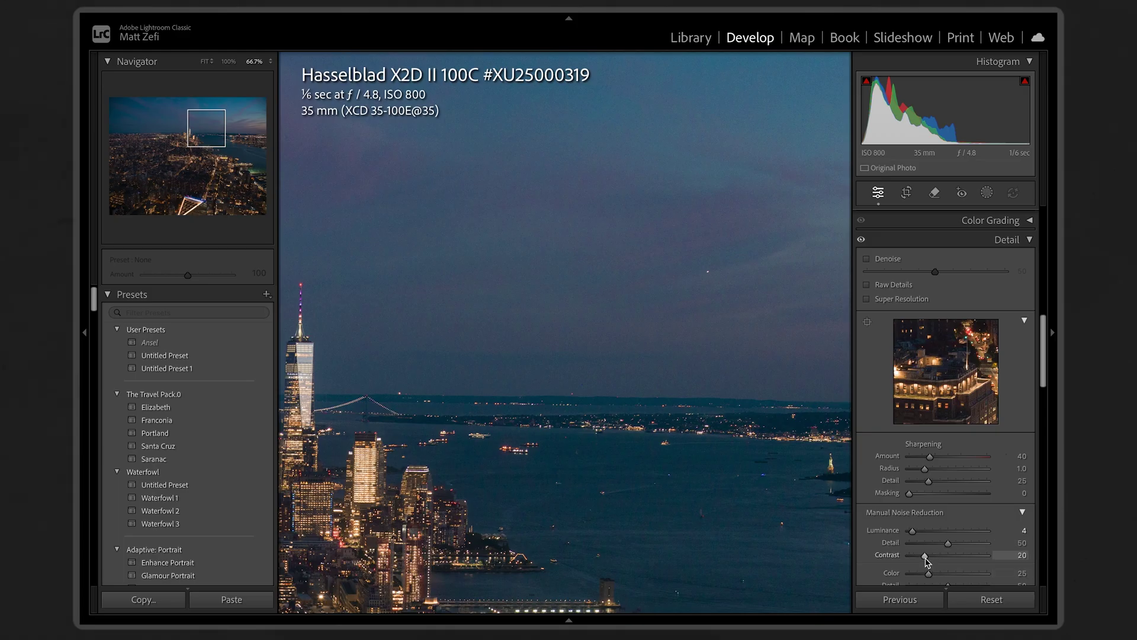
# Step: Set noise reduction luminance to 14 and contrast to 7, then view the whole photo
pyautogui.moveTo(926, 557); pyautogui.dragTo(915, 557)
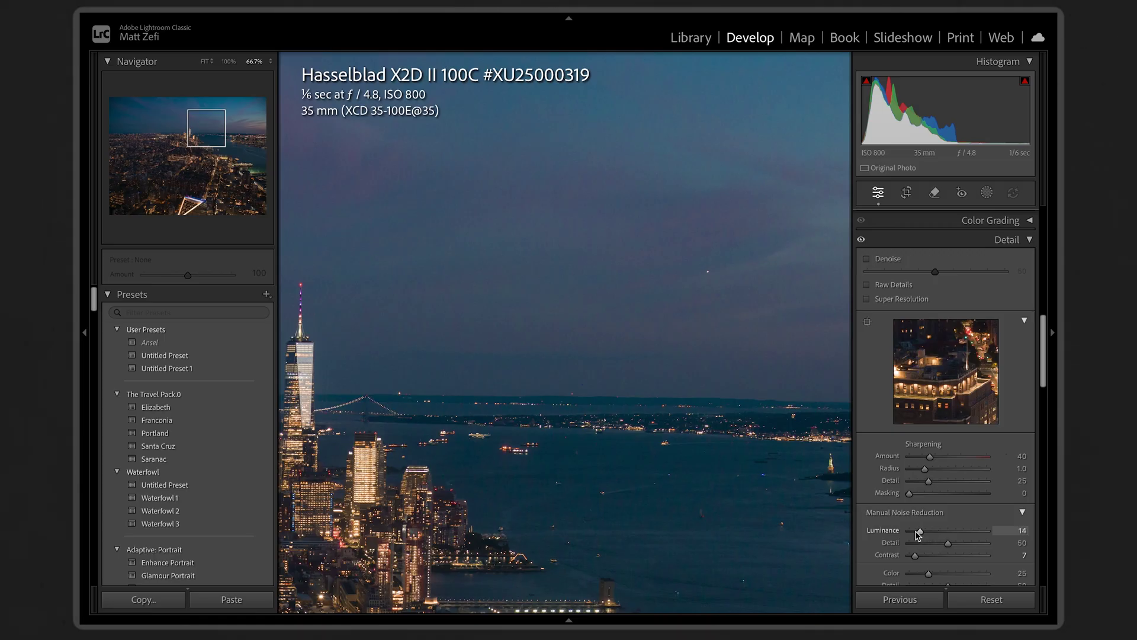
pyautogui.click(657, 282)
pyautogui.click(571, 256)
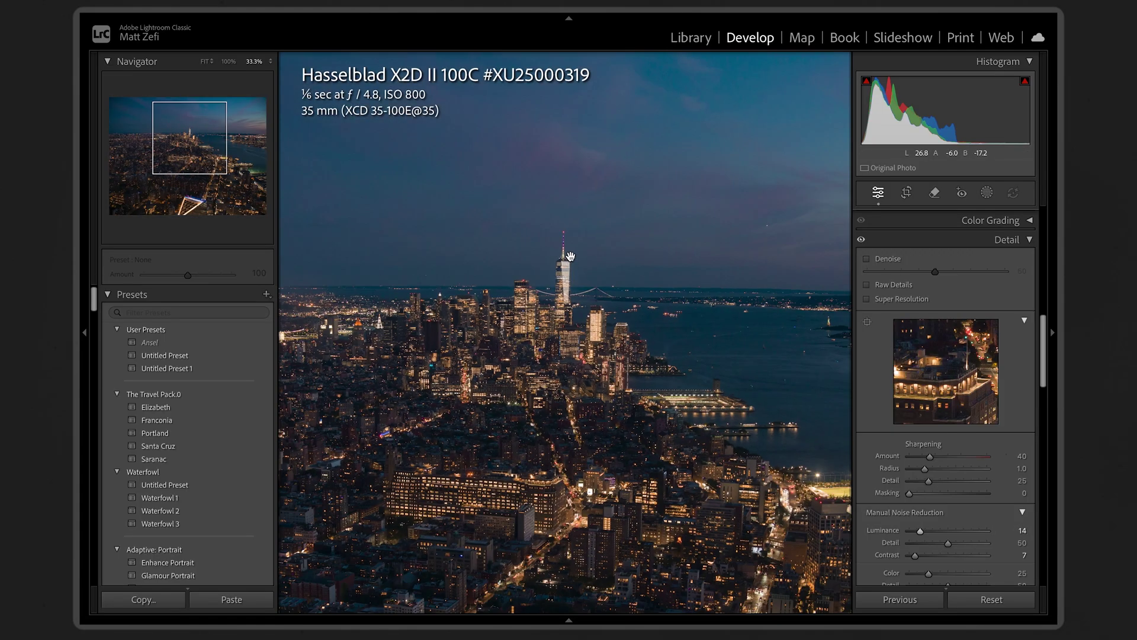
pyautogui.click(570, 256)
pyautogui.press('super+minus')
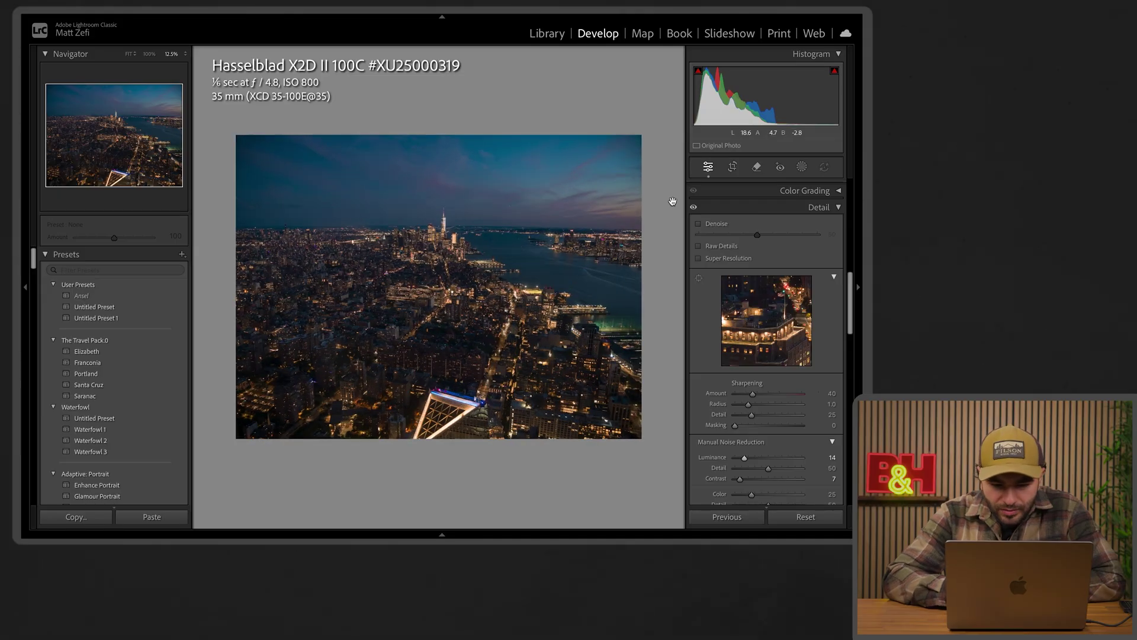
# Step: Crop to a panoramic strip by raising the bottom edge and trimming sky from the top
pyautogui.click(732, 166)
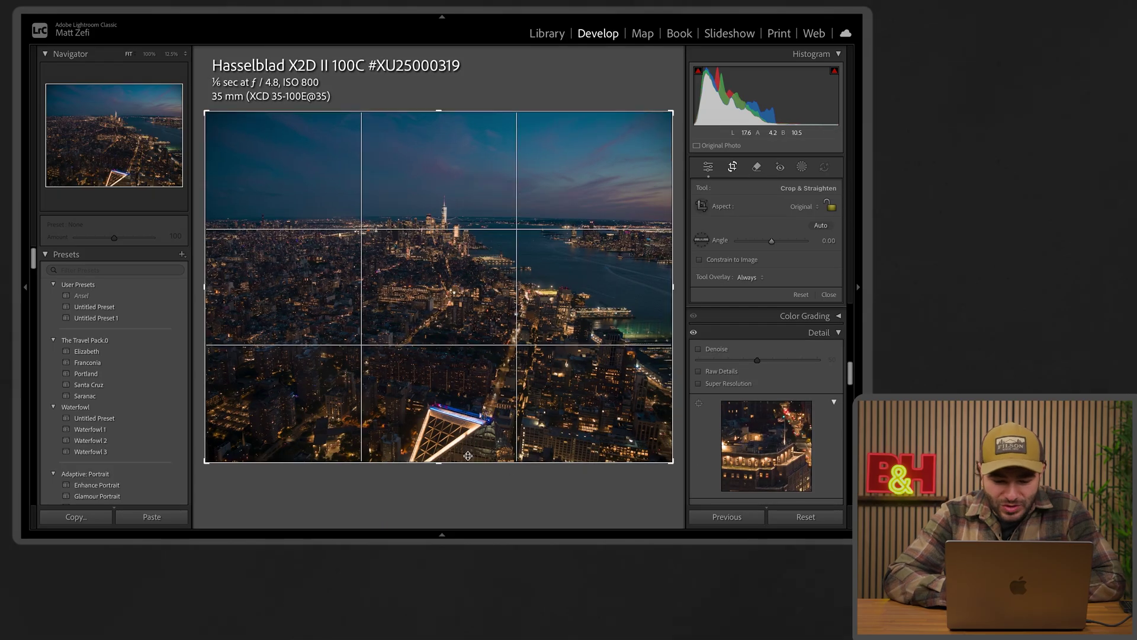
pyautogui.moveTo(468, 456); pyautogui.dragTo(434, 395)
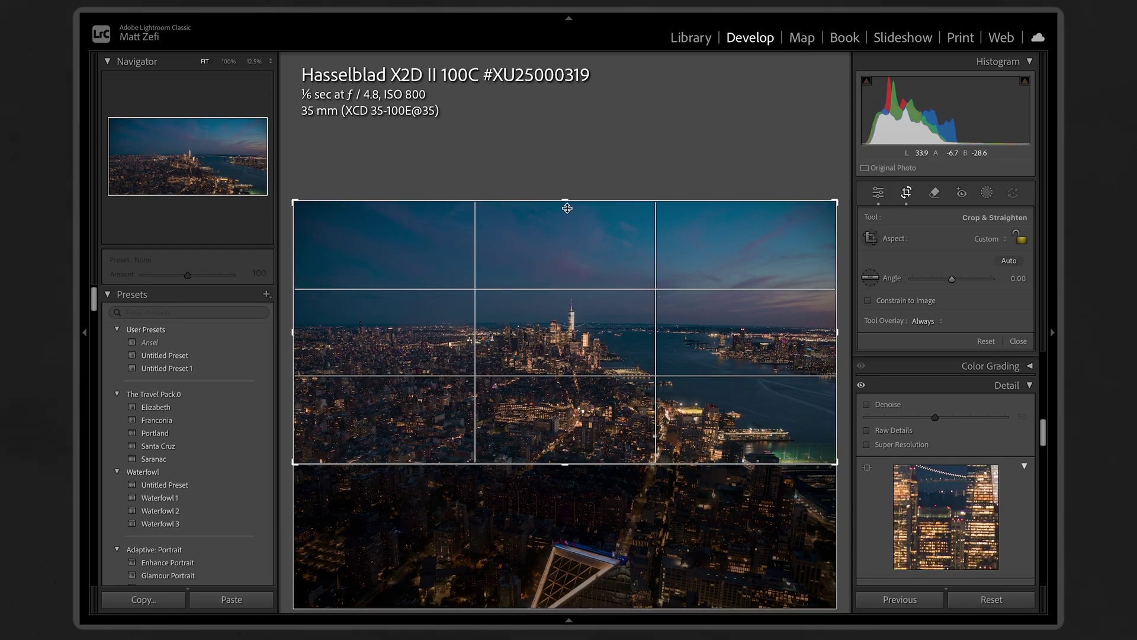
pyautogui.moveTo(437, 176); pyautogui.dragTo(441, 180)
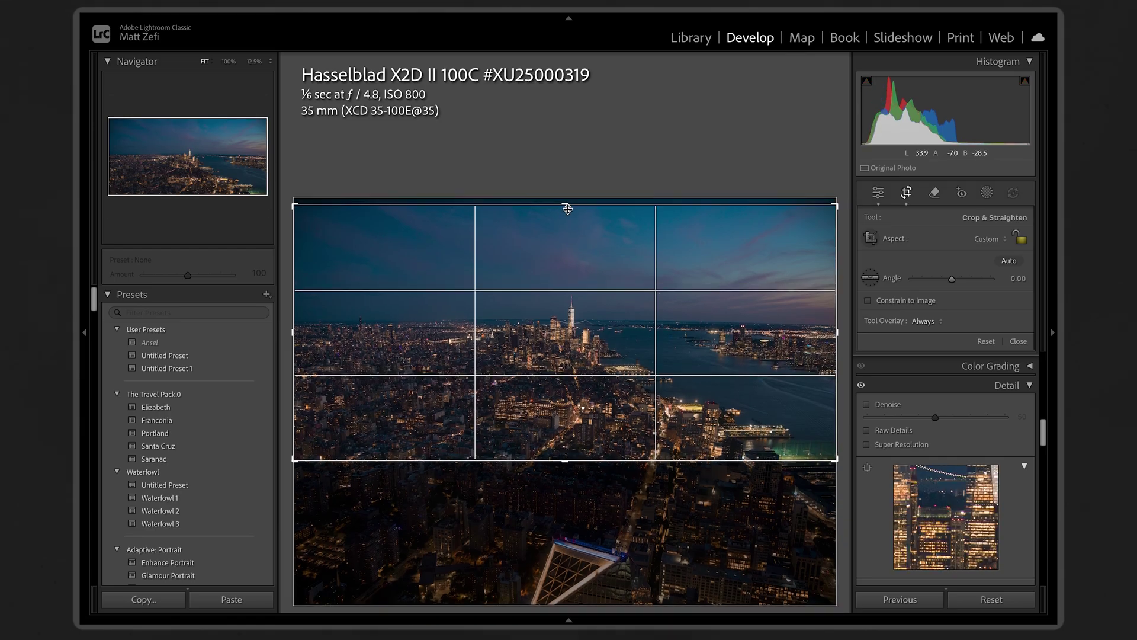
pyautogui.moveTo(567, 208); pyautogui.dragTo(564, 229)
pyautogui.press('Return')
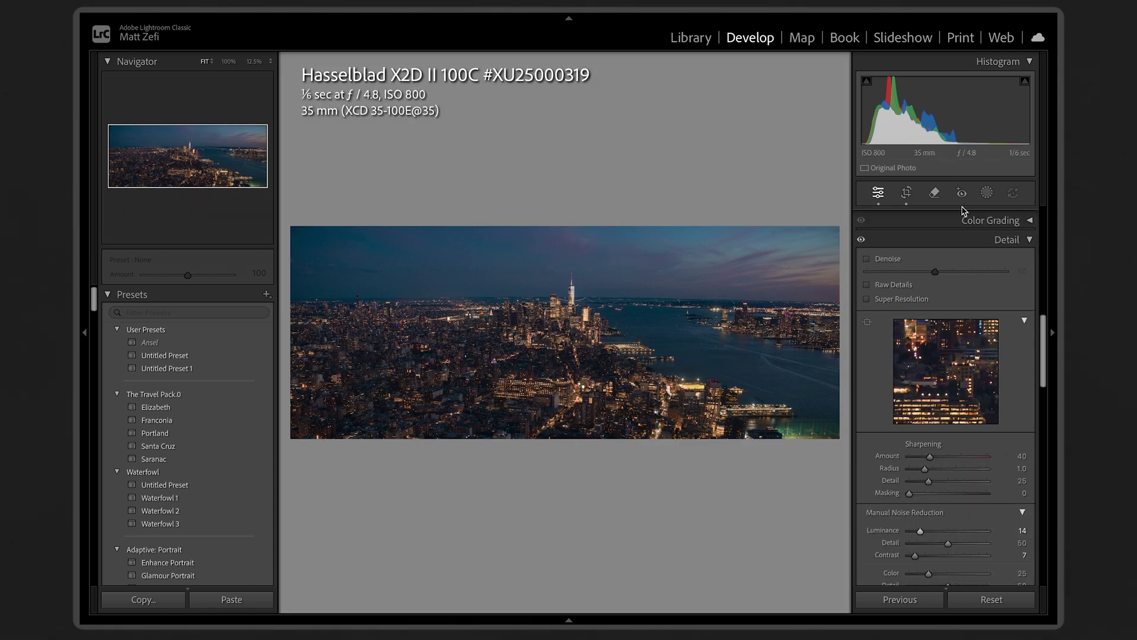
# Step: Re-crop tightly around the skyline with the aspect ratio set to Original
pyautogui.click(906, 192)
pyautogui.click(996, 238)
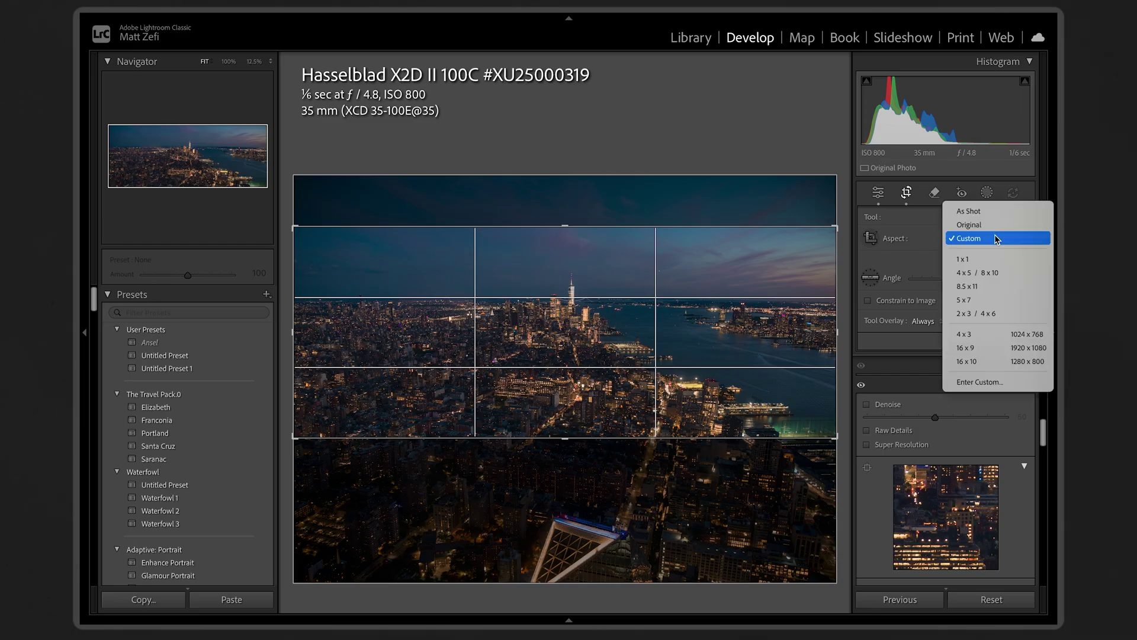
pyautogui.click(995, 211)
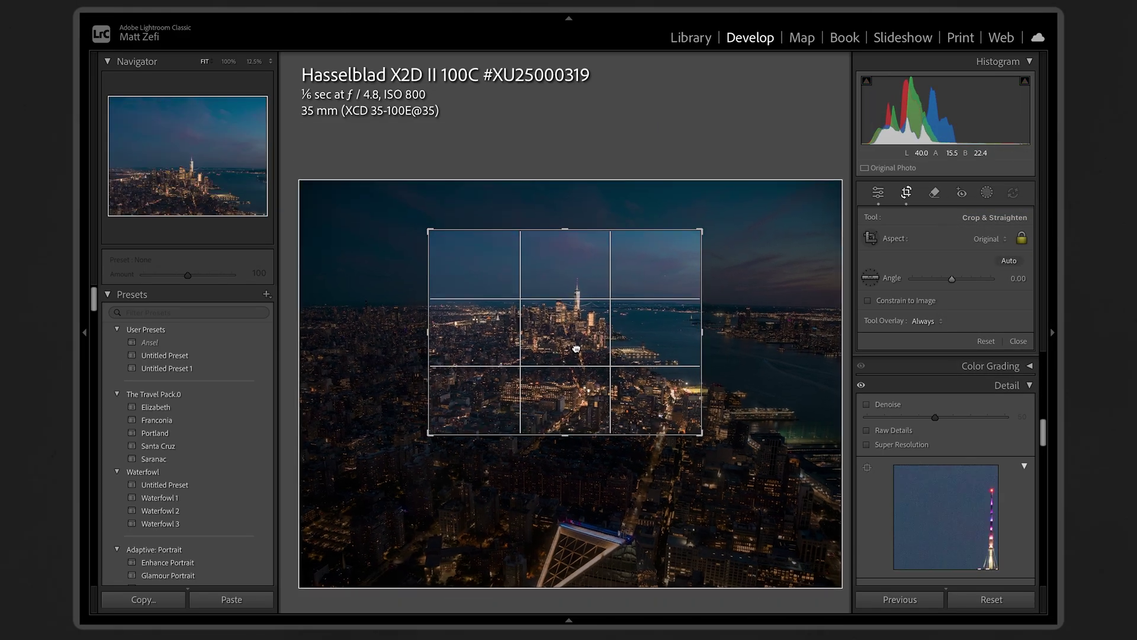
pyautogui.doubleClick(575, 351)
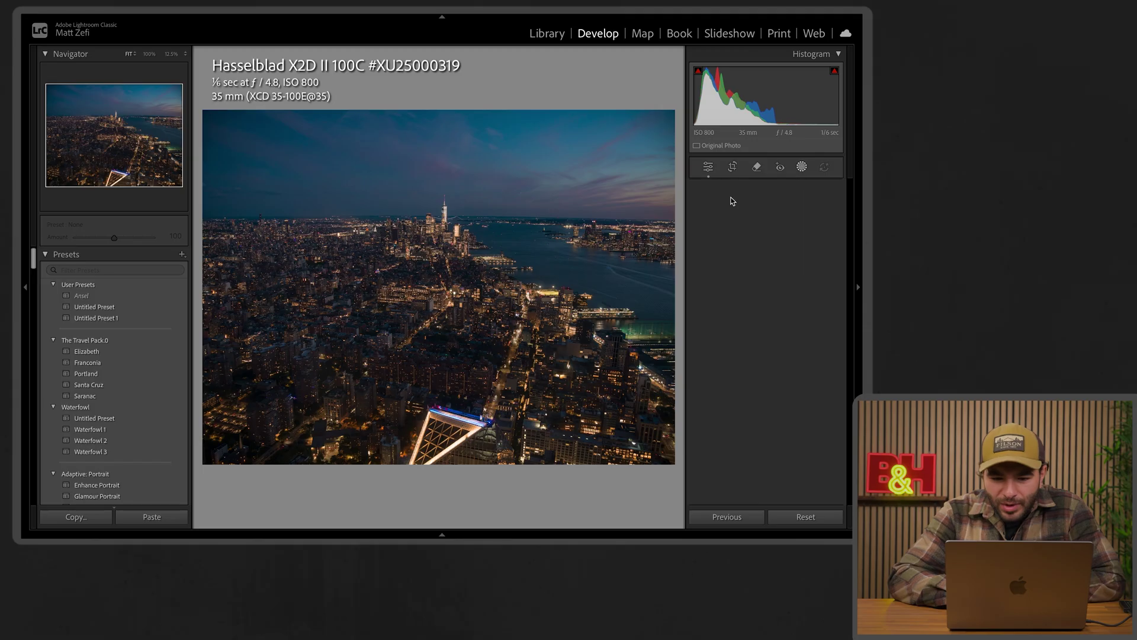
pyautogui.hotkey('shift', 'w')
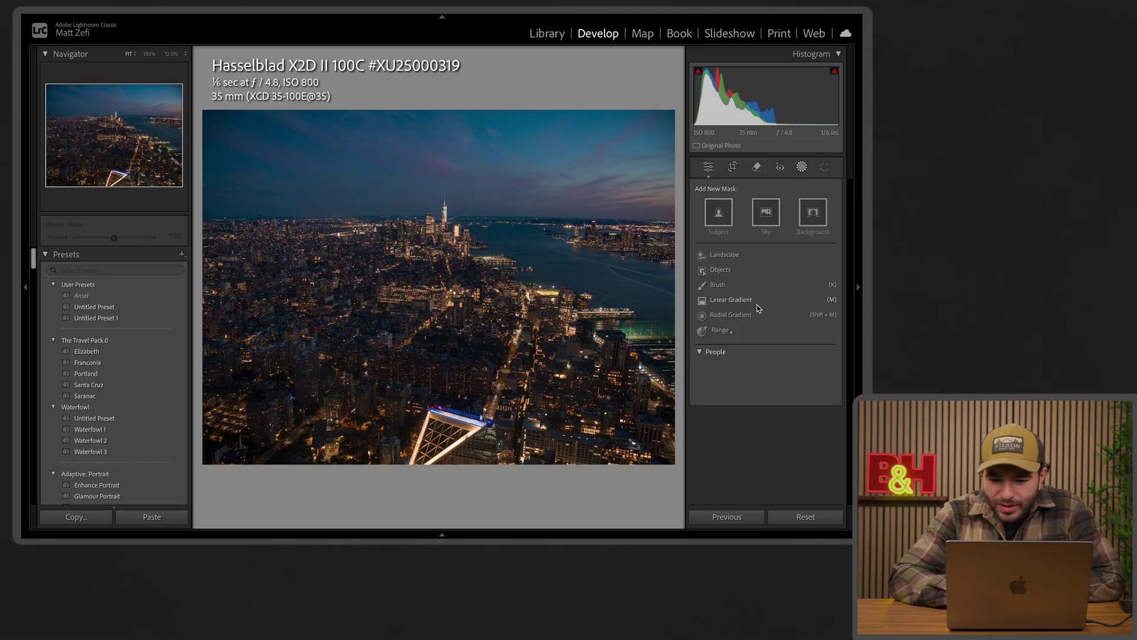
# Step: Add a wide radial gradient over the city centre with +0.20 exposure and Temp 5
pyautogui.click(732, 289)
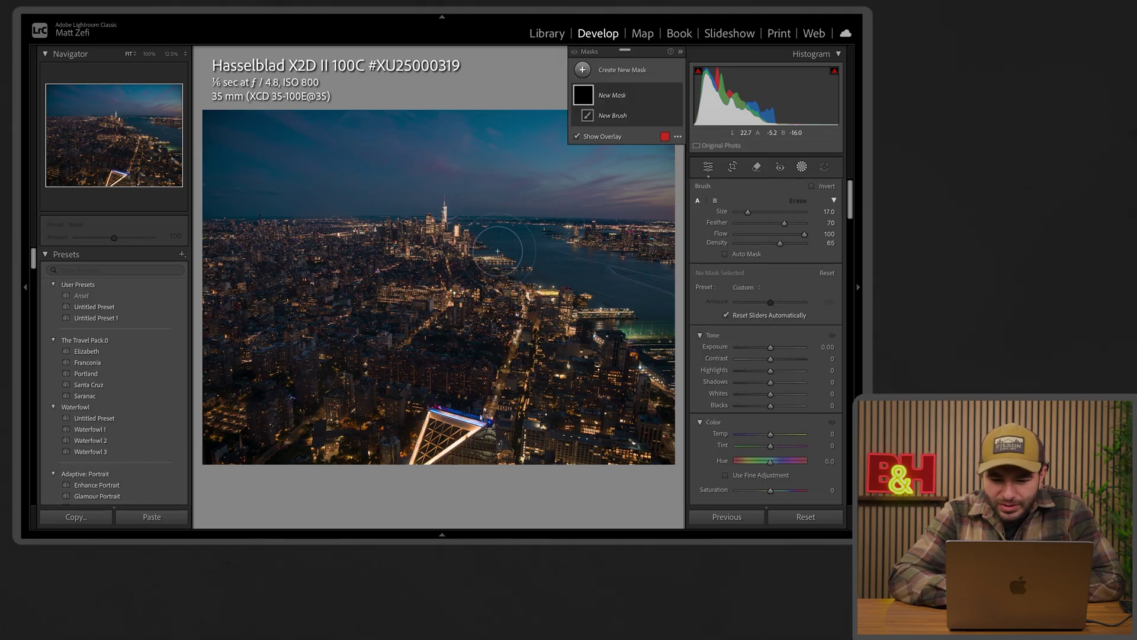
pyautogui.scroll(3, 509, 274)
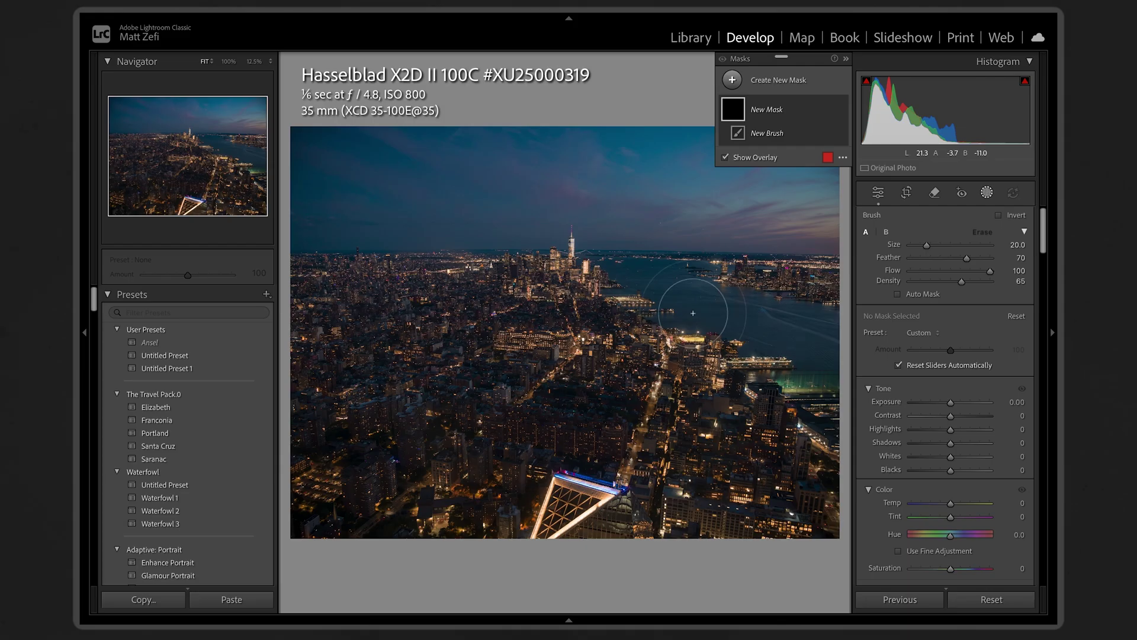
pyautogui.click(780, 79)
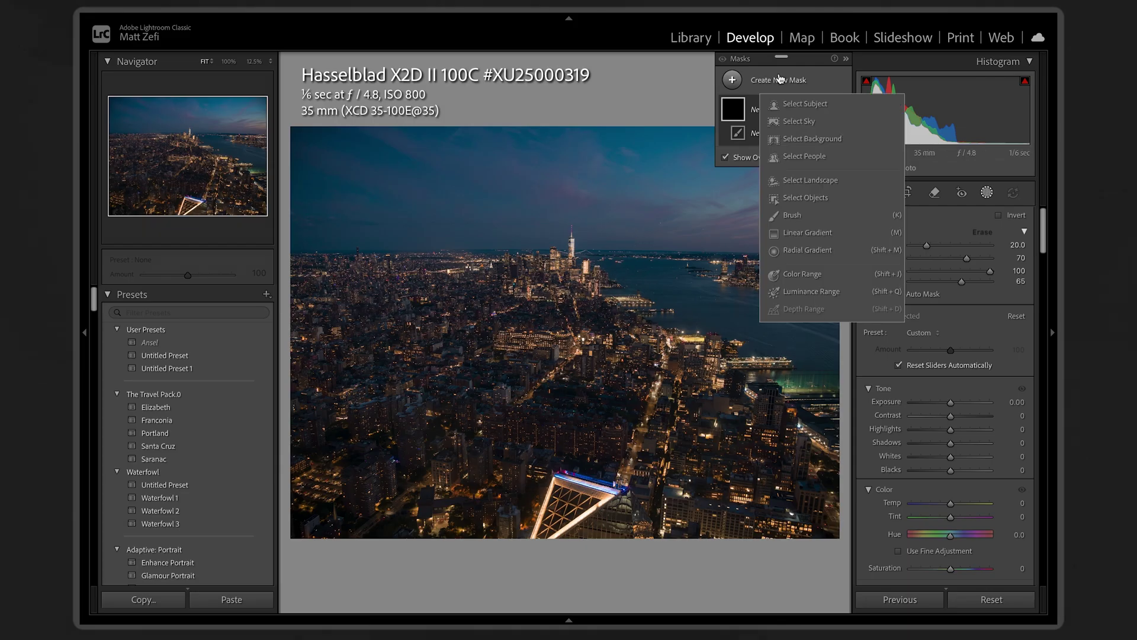
pyautogui.click(810, 254)
pyautogui.moveTo(582, 275); pyautogui.dragTo(693, 318)
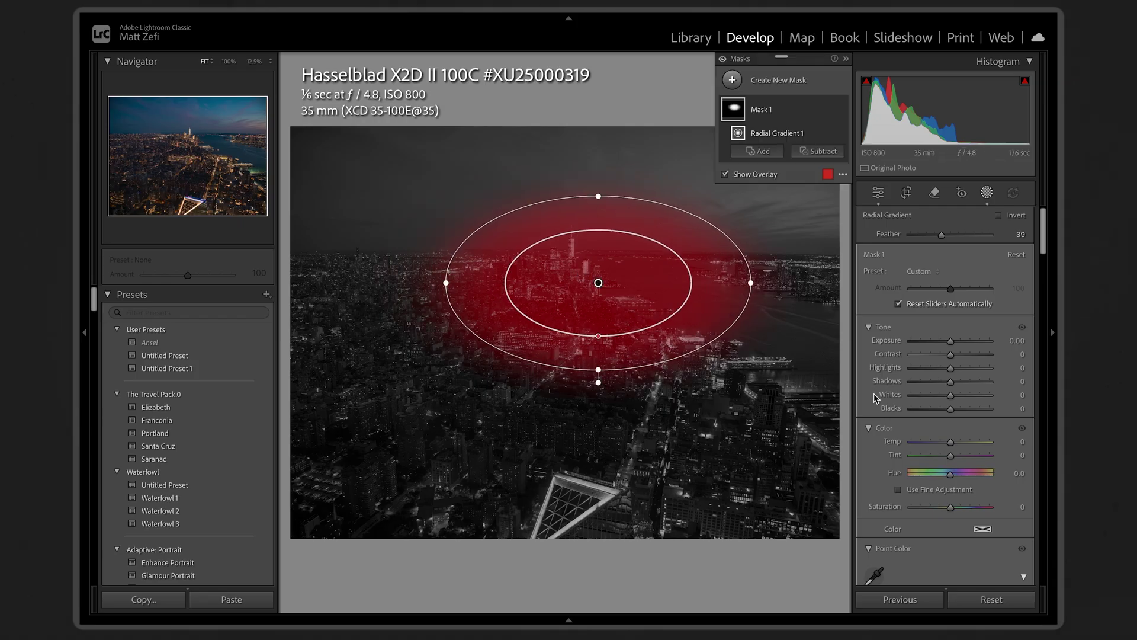
pyautogui.moveTo(950, 341); pyautogui.dragTo(954, 345)
pyautogui.moveTo(596, 342); pyautogui.dragTo(561, 459)
pyautogui.moveTo(716, 306); pyautogui.dragTo(764, 306)
pyautogui.moveTo(950, 441); pyautogui.dragTo(953, 449)
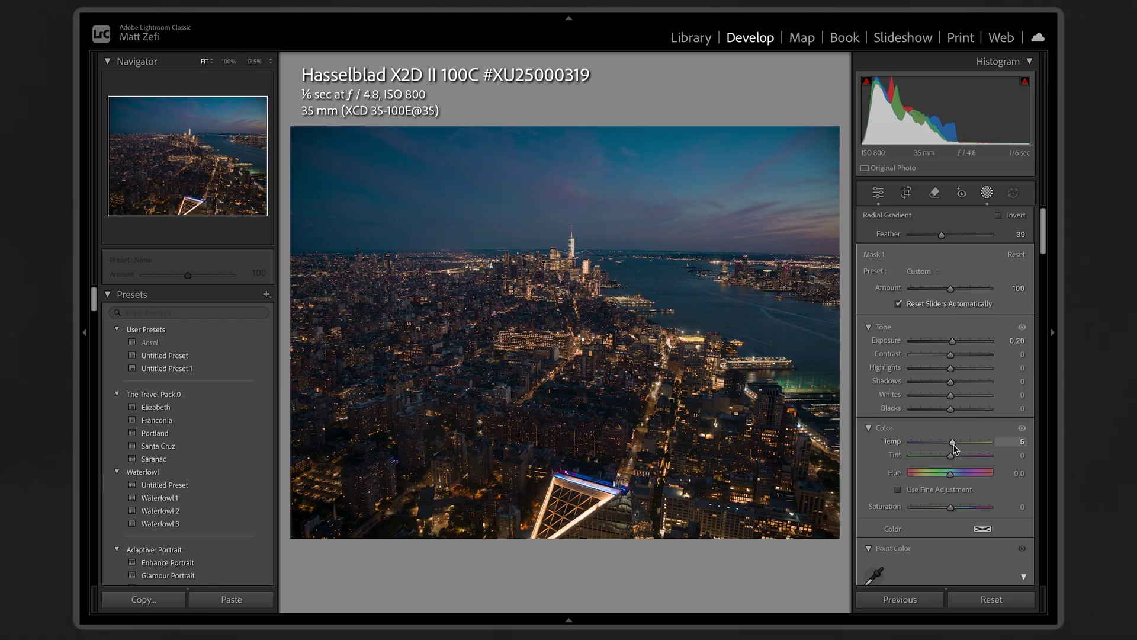
pyautogui.moveTo(953, 448); pyautogui.dragTo(954, 449)
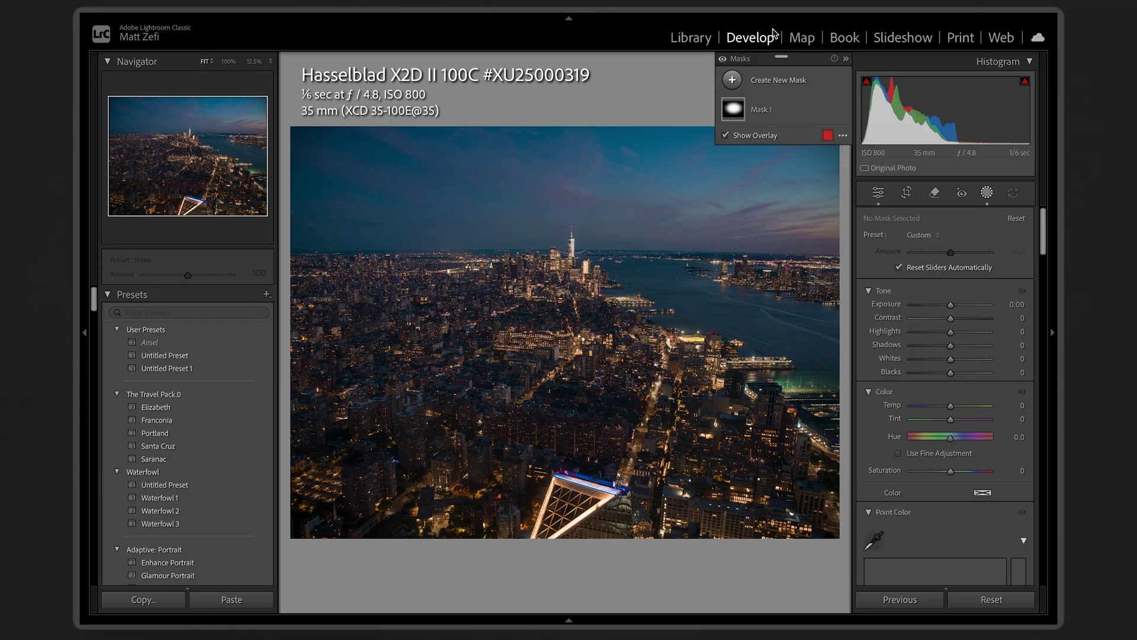
# Step: Paint a brush mask across the river and brighten it by +0.17 exposure
pyautogui.click(767, 80)
pyautogui.click(806, 220)
pyautogui.moveTo(796, 332)
pyautogui.mouseDown()
pyautogui.moveTo(718, 322)
pyautogui.moveTo(636, 281)
pyautogui.mouseUp()
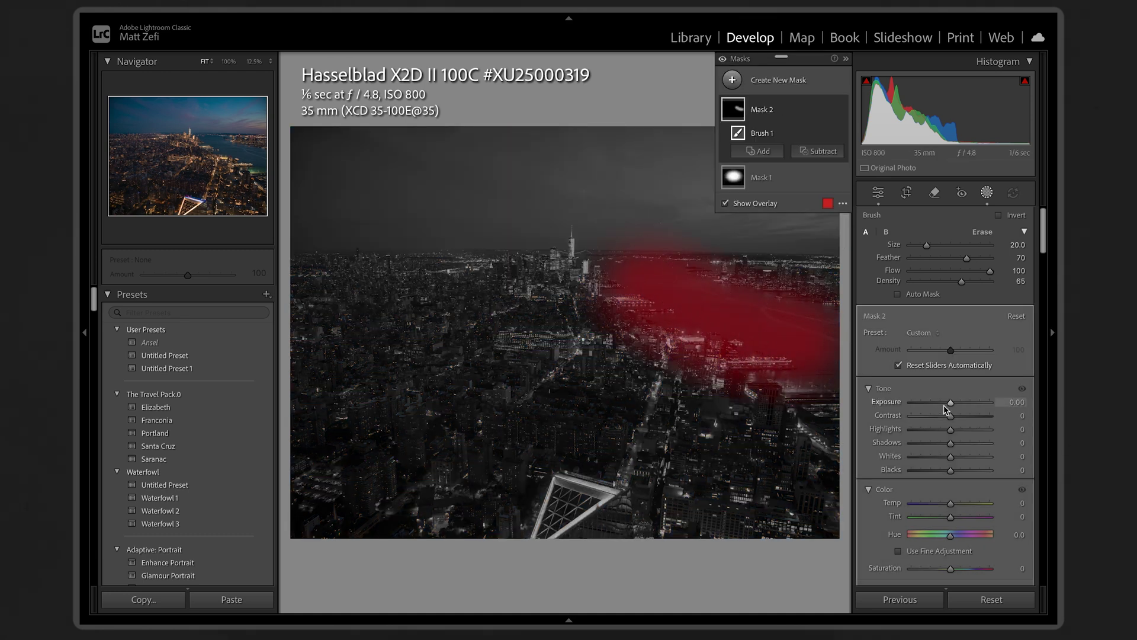
pyautogui.moveTo(944, 407); pyautogui.dragTo(953, 412)
# Step: Add a Select Sky mask (+0.36 exposure, +27 contrast) and lower Blue luminance to -33
pyautogui.moveTo(842, 114)
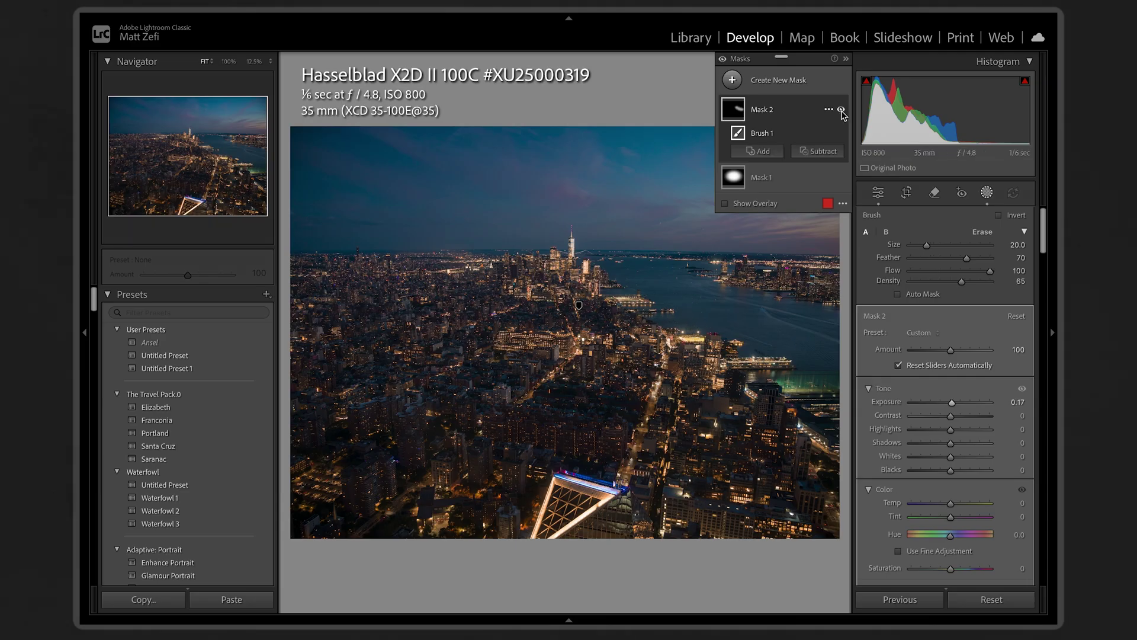
pyautogui.click(798, 92)
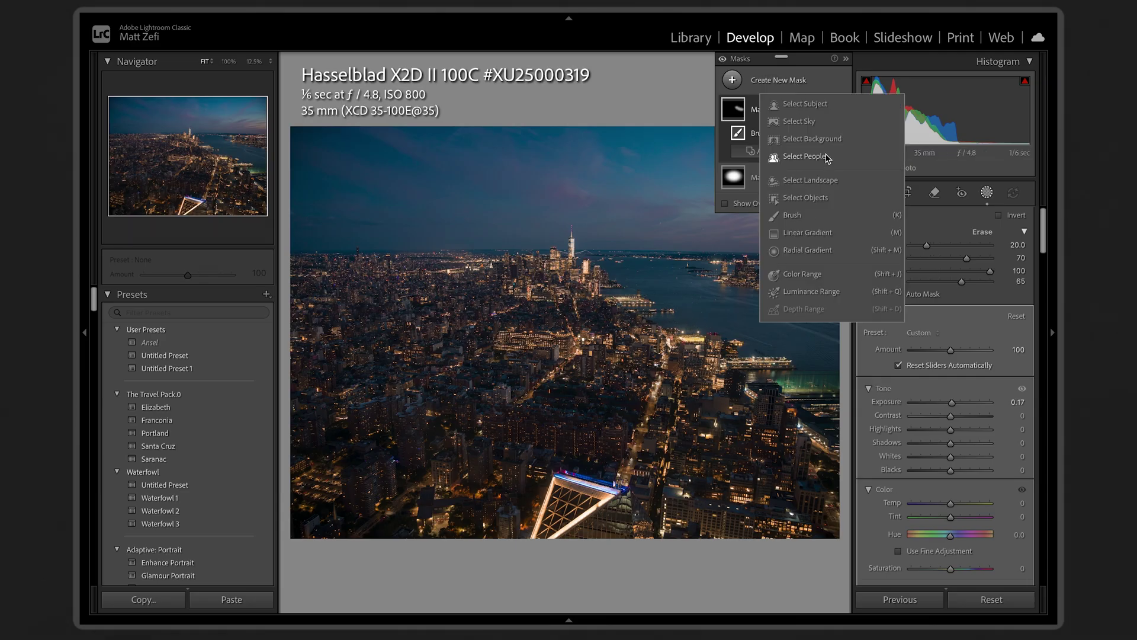
pyautogui.click(813, 122)
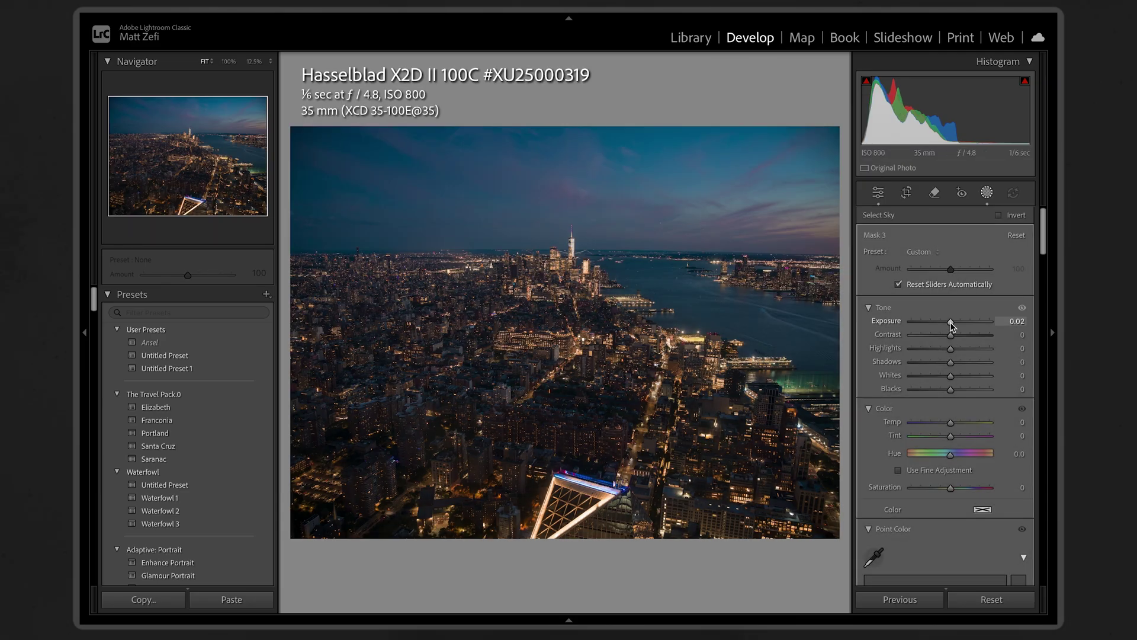
pyautogui.moveTo(951, 322); pyautogui.dragTo(964, 337)
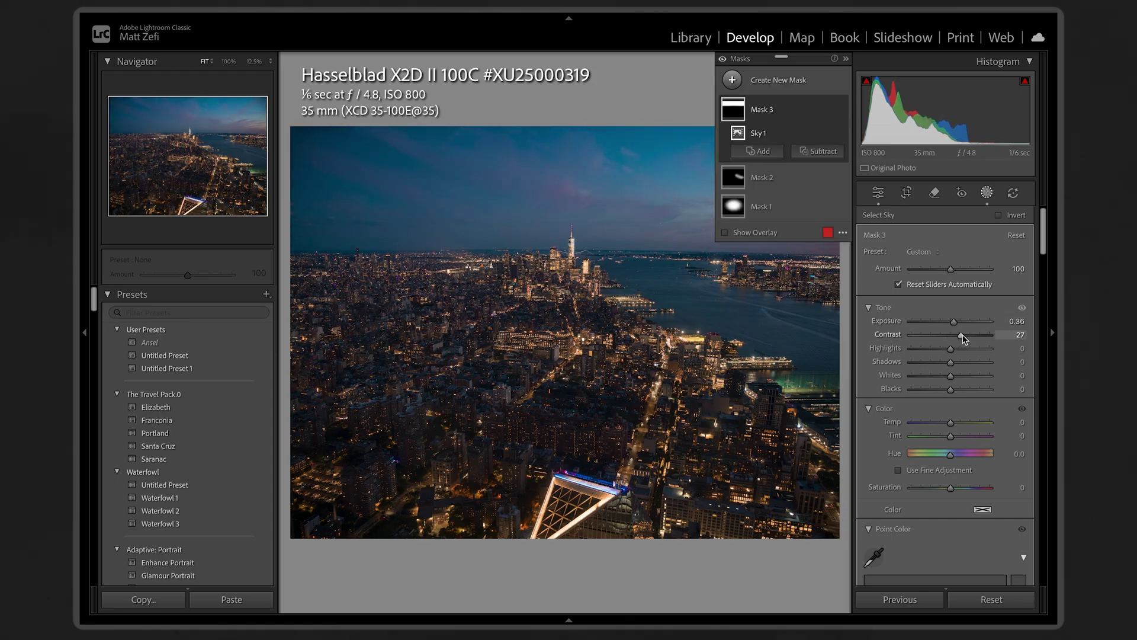
pyautogui.press('\\')
pyautogui.press('\\')
pyautogui.press('\\')
pyautogui.press('\\')
pyautogui.press('\\')
pyautogui.press('\\')
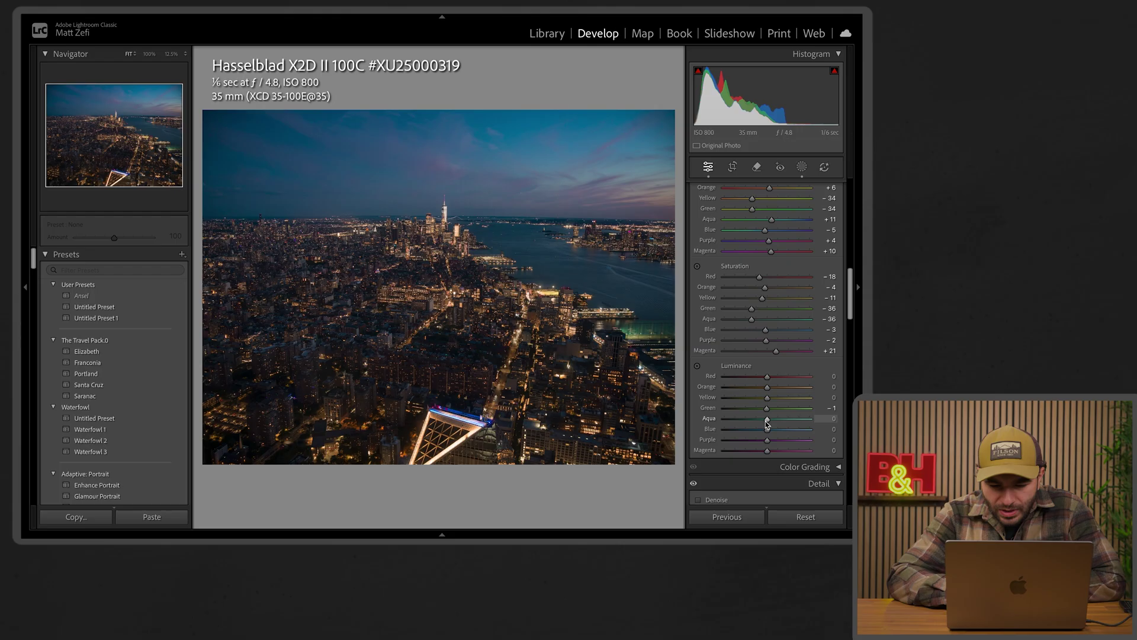
pyautogui.moveTo(751, 428); pyautogui.dragTo(755, 433)
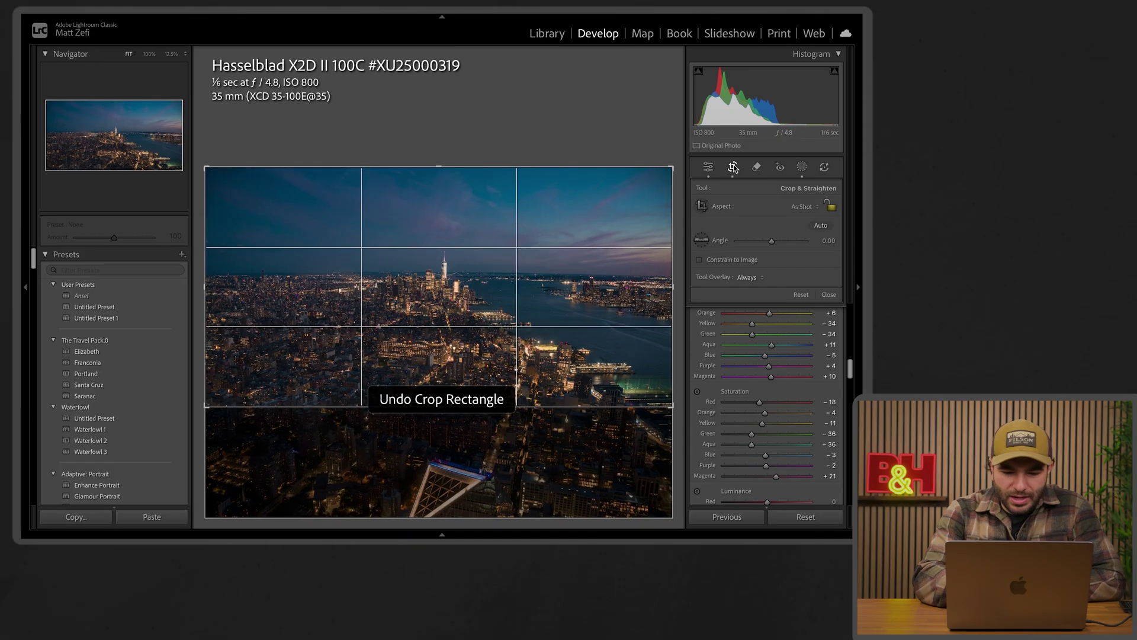
# Step: Reset the crop, straighten by -0.09°, and crop a wide panoramic strip of skyline and river
pyautogui.hotkey('ctrl', 'z')
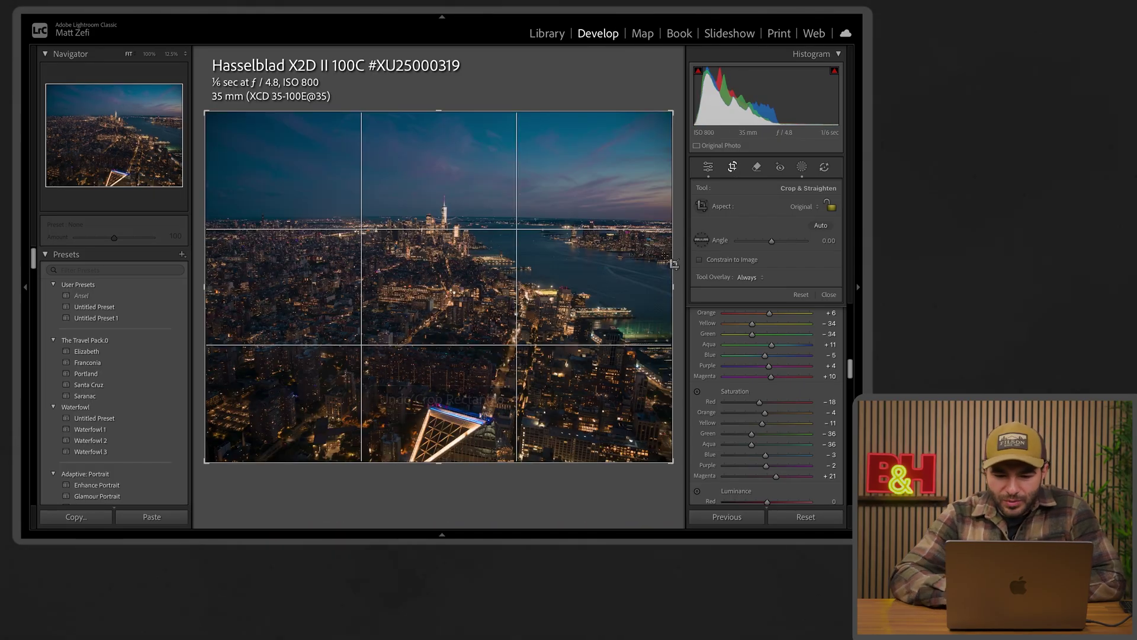
pyautogui.moveTo(678, 245); pyautogui.dragTo(681, 243)
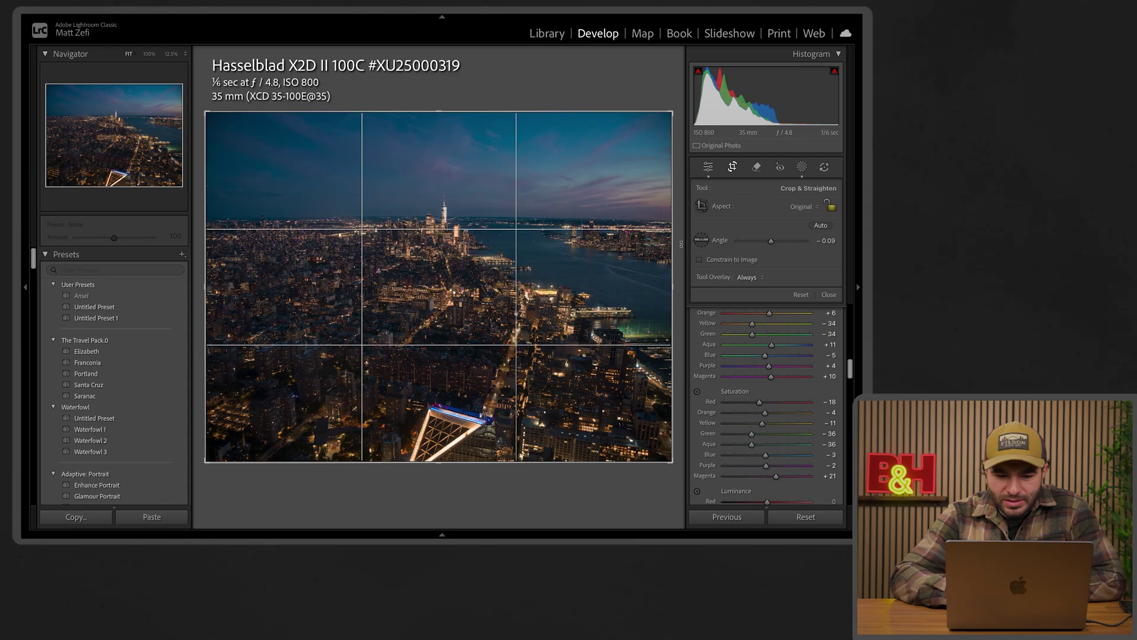
pyautogui.moveTo(427, 462); pyautogui.dragTo(462, 404)
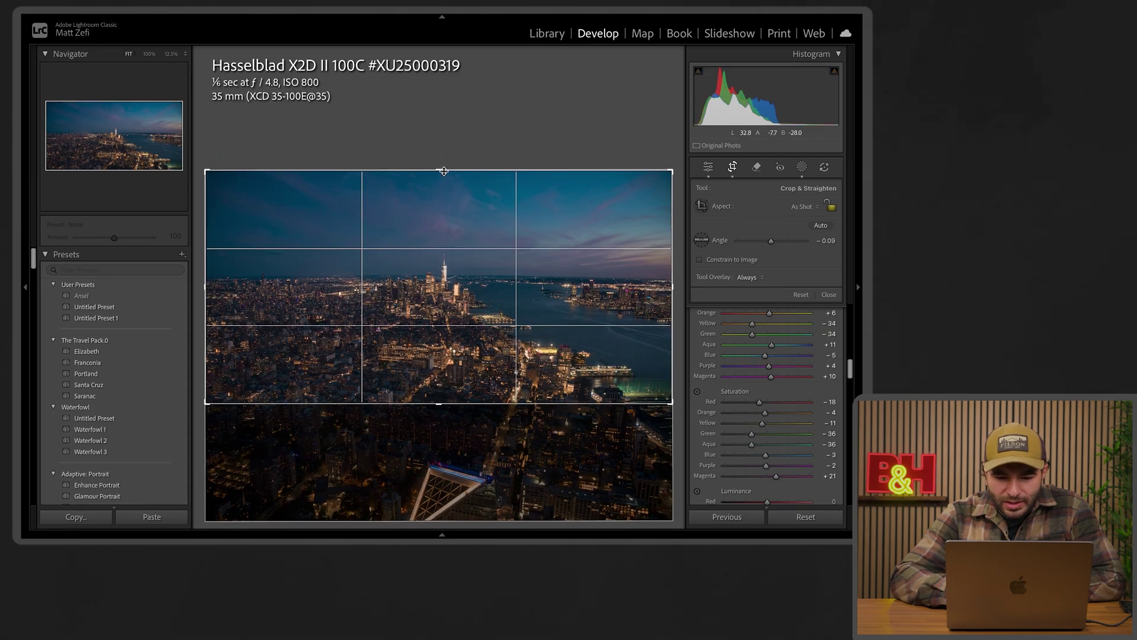
pyautogui.moveTo(440, 170); pyautogui.dragTo(442, 180)
pyautogui.press('r')
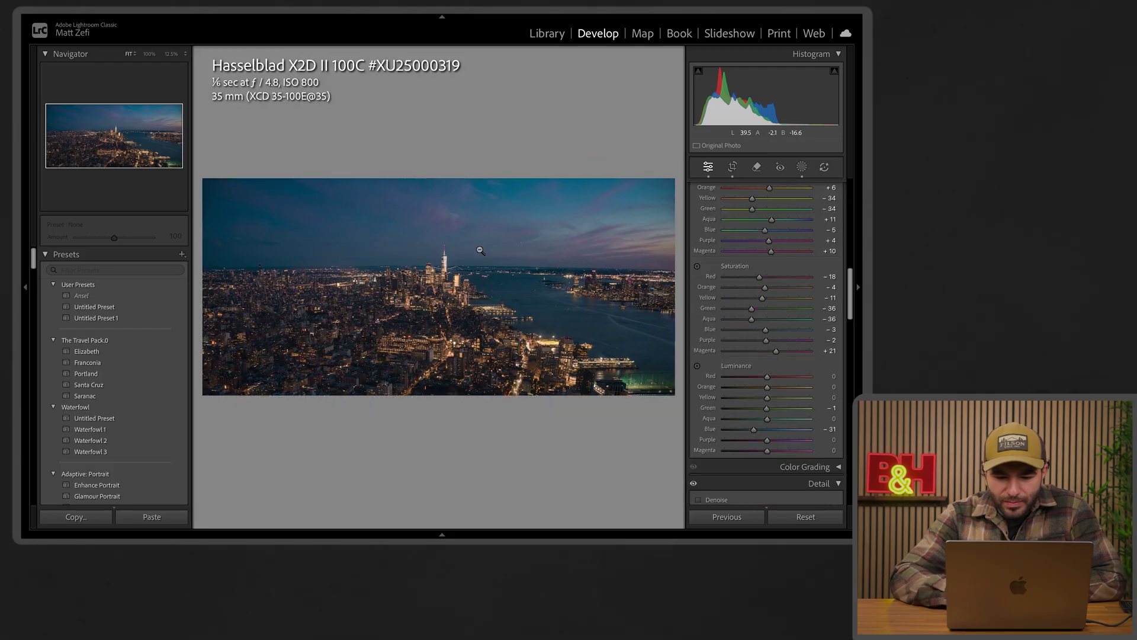
pyautogui.press('r')
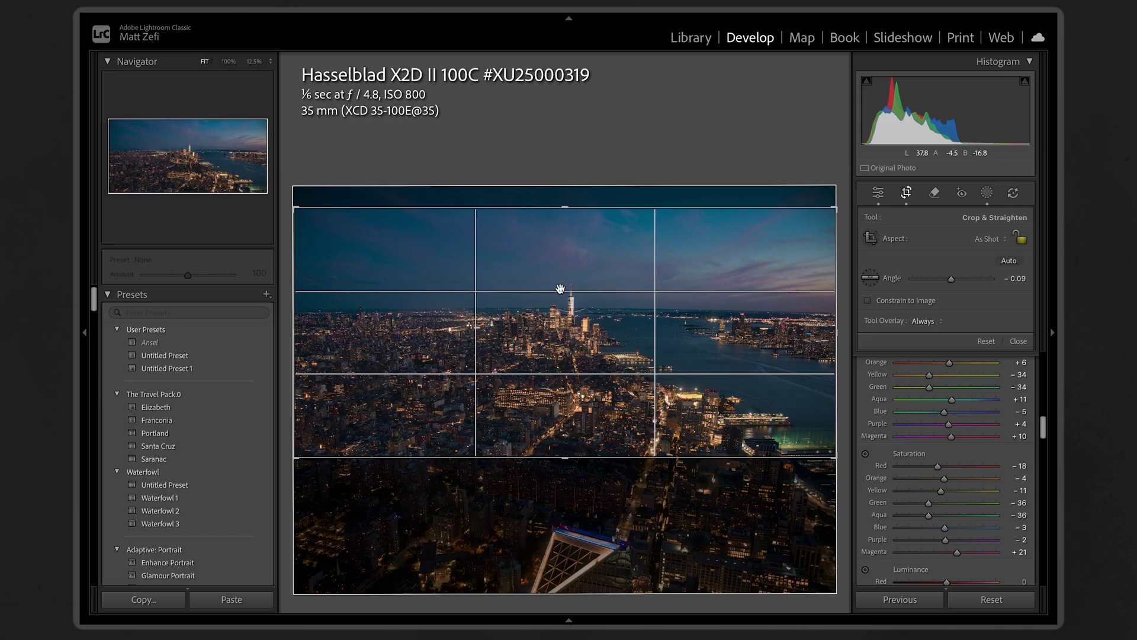
# Step: Add a linear gradient over the lower city at -0.81 exposure to darken the foreground
pyautogui.press('r')
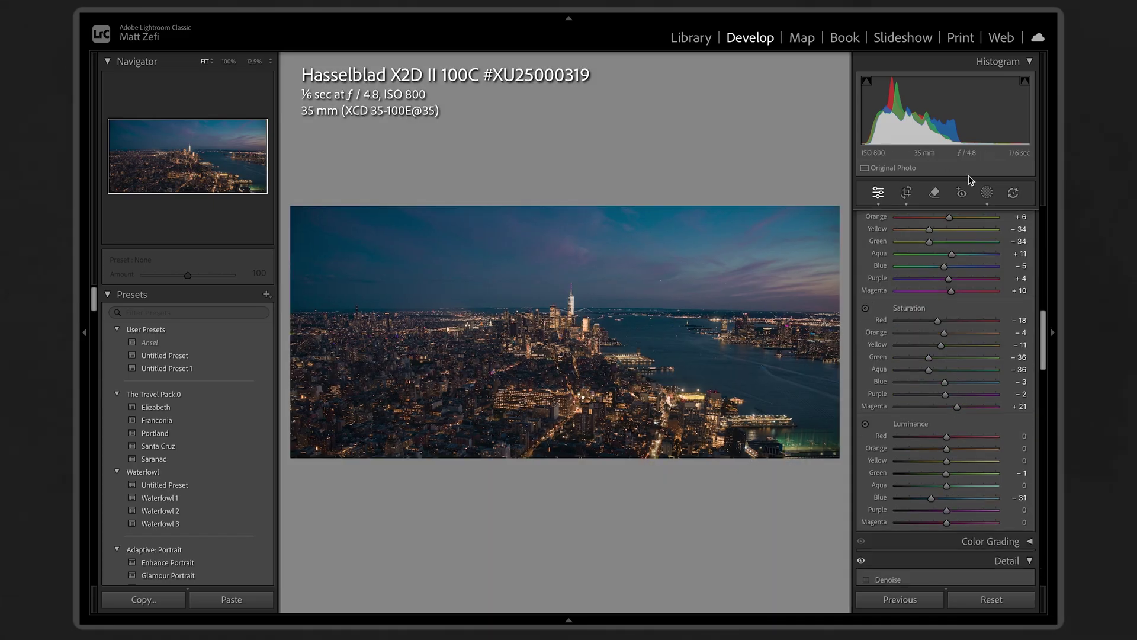
pyautogui.click(987, 194)
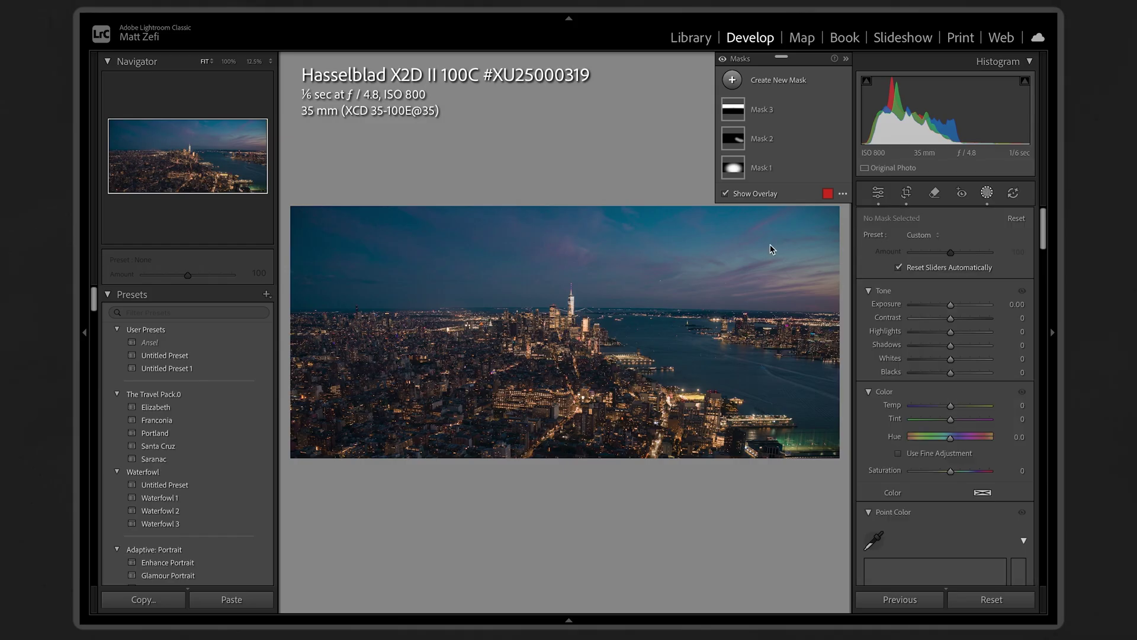
pyautogui.click(769, 79)
pyautogui.click(825, 234)
pyautogui.moveTo(376, 427); pyautogui.dragTo(487, 254)
pyautogui.moveTo(474, 371); pyautogui.dragTo(480, 356)
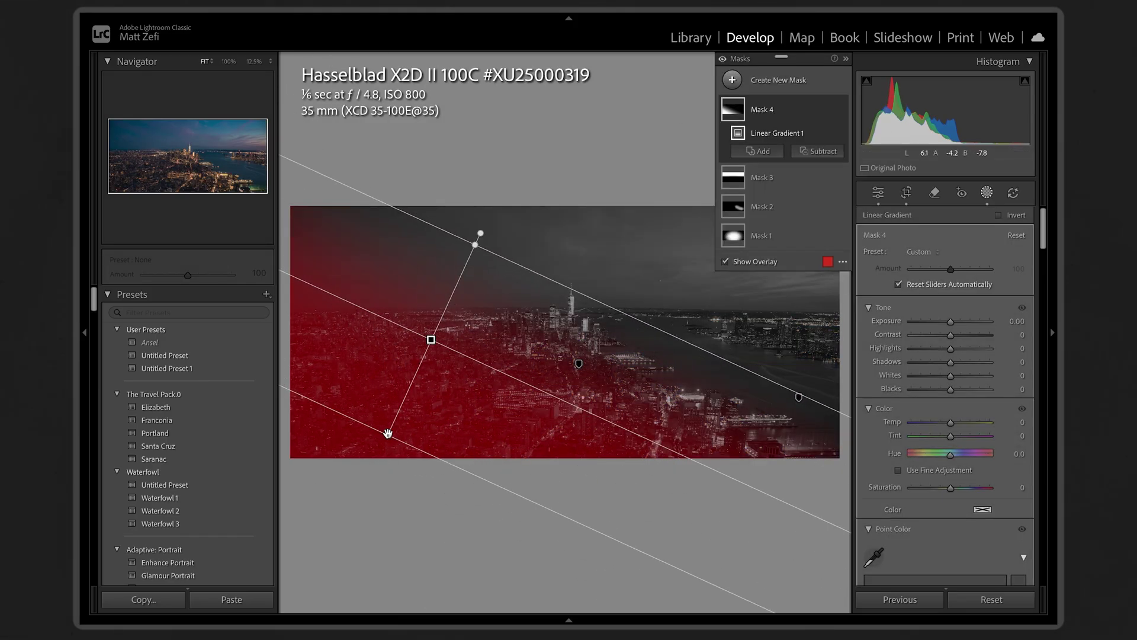
pyautogui.moveTo(386, 432); pyautogui.dragTo(378, 454)
pyautogui.moveTo(951, 321); pyautogui.dragTo(942, 321)
pyautogui.moveTo(427, 356); pyautogui.dragTo(462, 398)
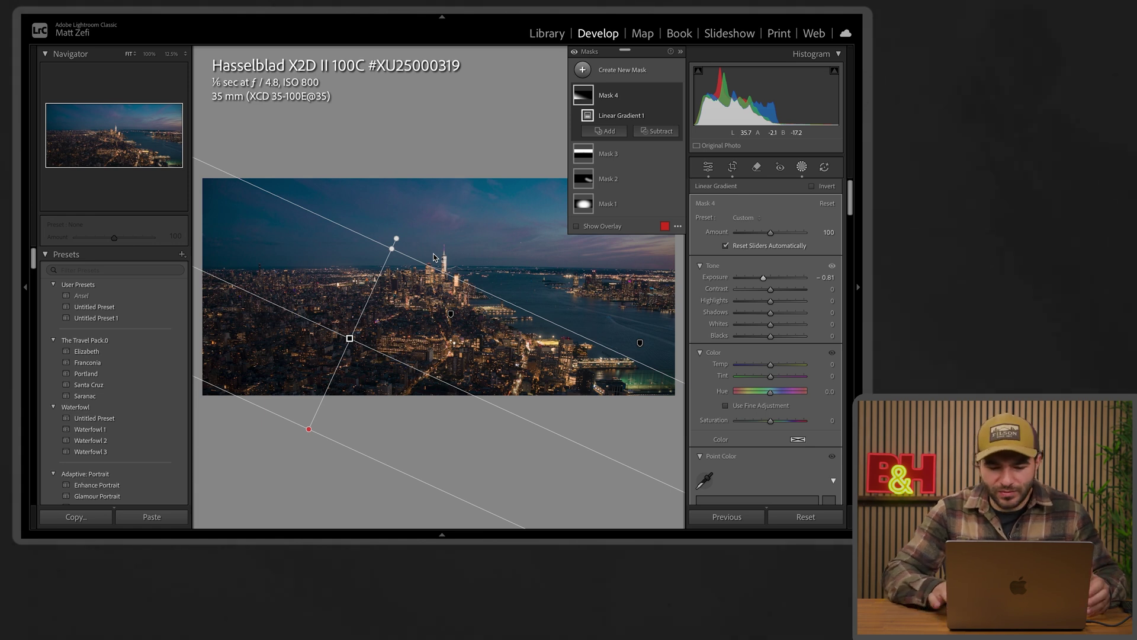
pyautogui.click(433, 257)
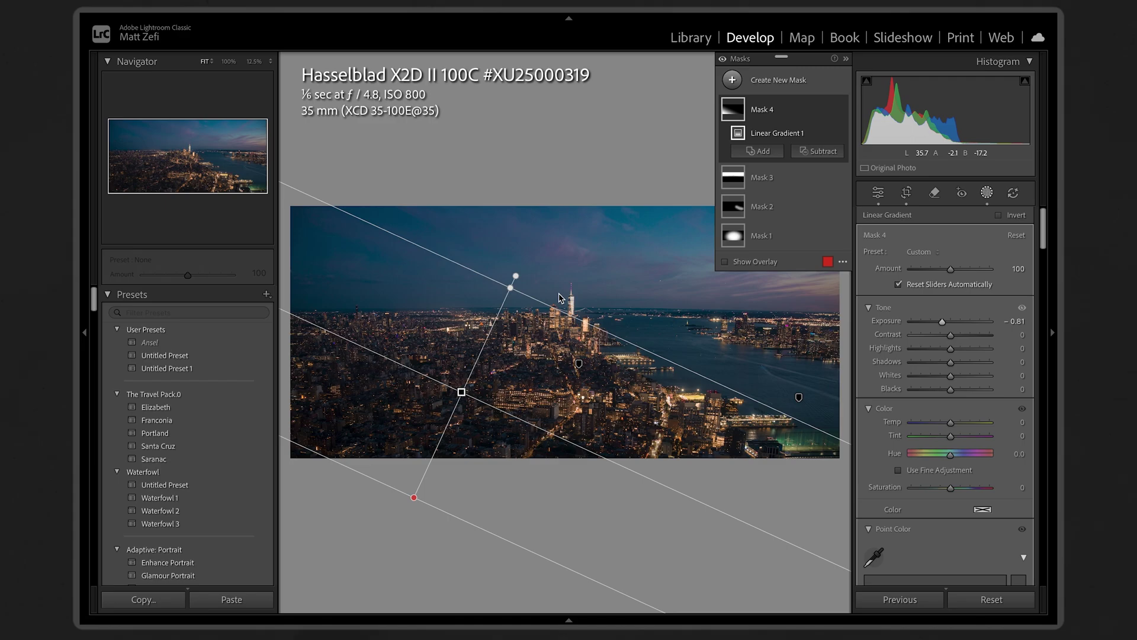
# Step: Add another linear gradient with Highlights -7 and Contrast +11
pyautogui.press('m')
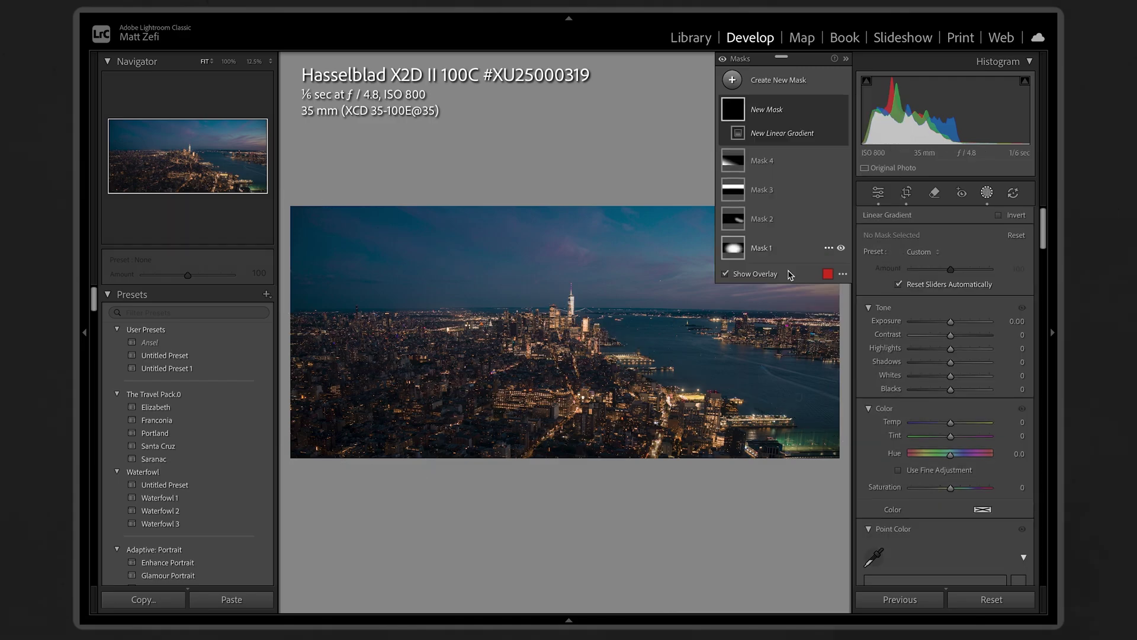
pyautogui.moveTo(787, 272); pyautogui.dragTo(734, 379)
pyautogui.moveTo(947, 321); pyautogui.dragTo(950, 323)
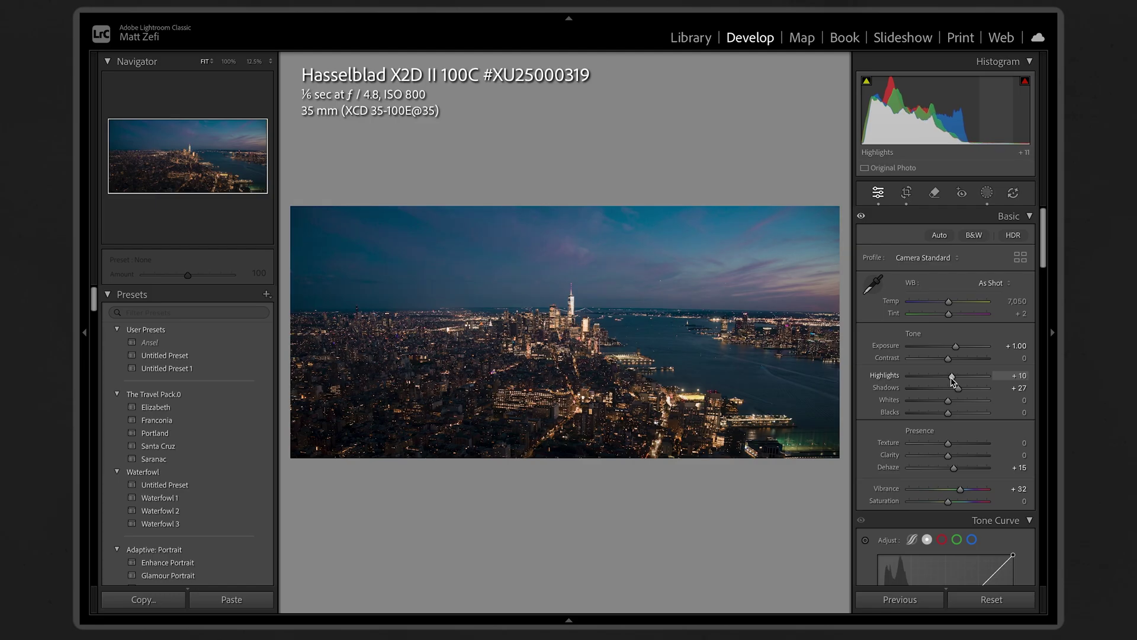
pyautogui.moveTo(951, 375); pyautogui.dragTo(950, 358)
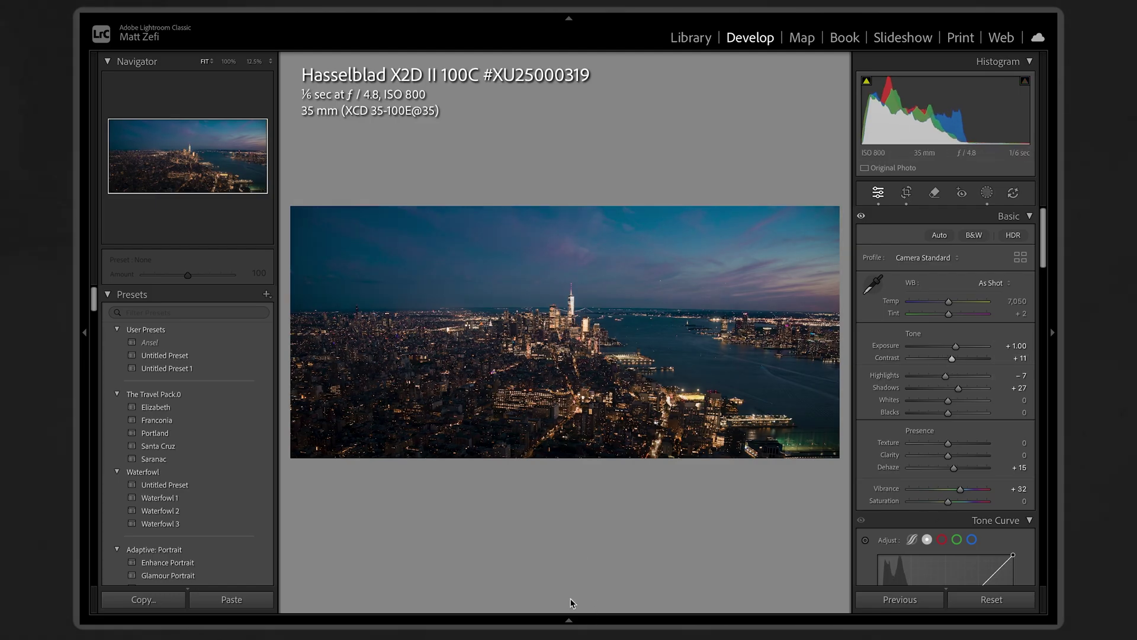
pyautogui.click(324, 336)
pyautogui.click(325, 337)
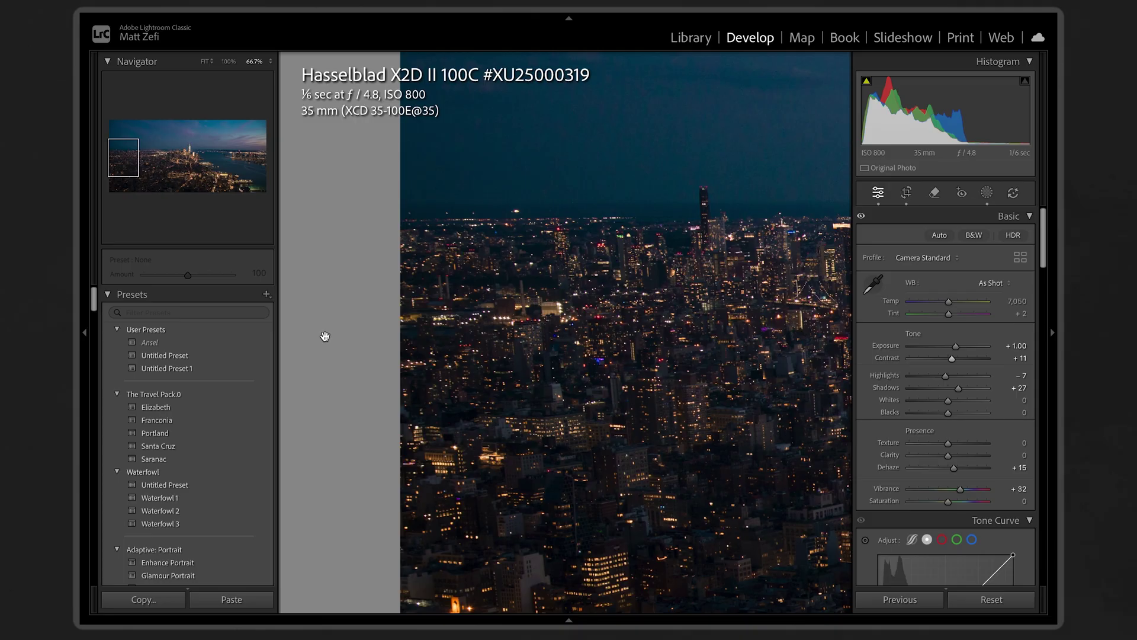
pyautogui.moveTo(581, 369); pyautogui.dragTo(458, 360)
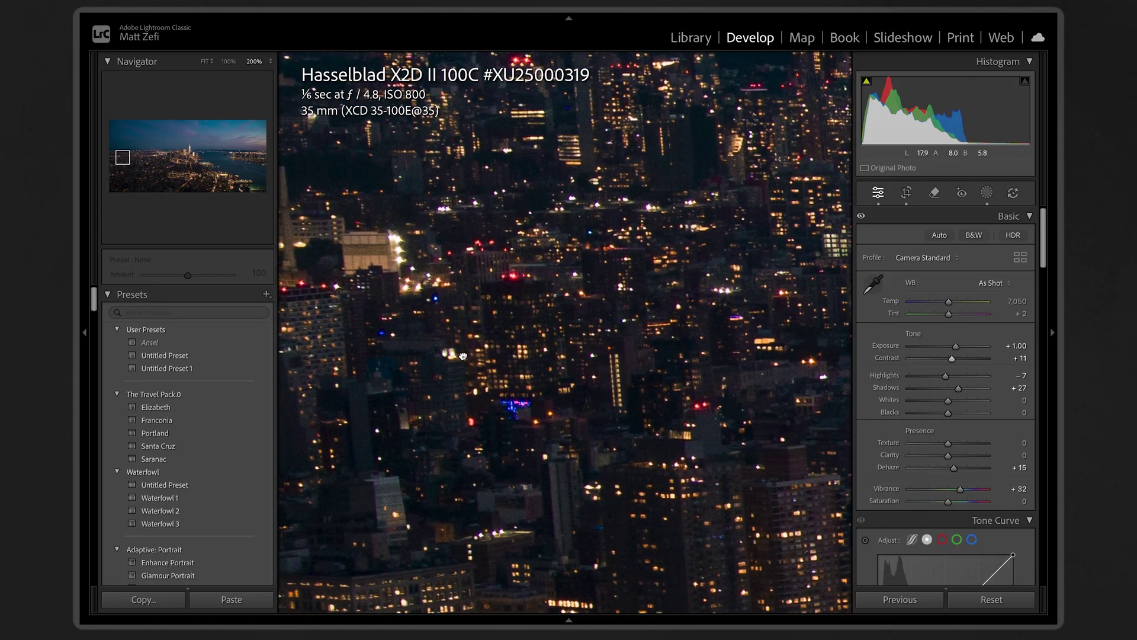
pyautogui.moveTo(754, 388); pyautogui.dragTo(736, 379)
pyautogui.hotkey('ctrl', '-')
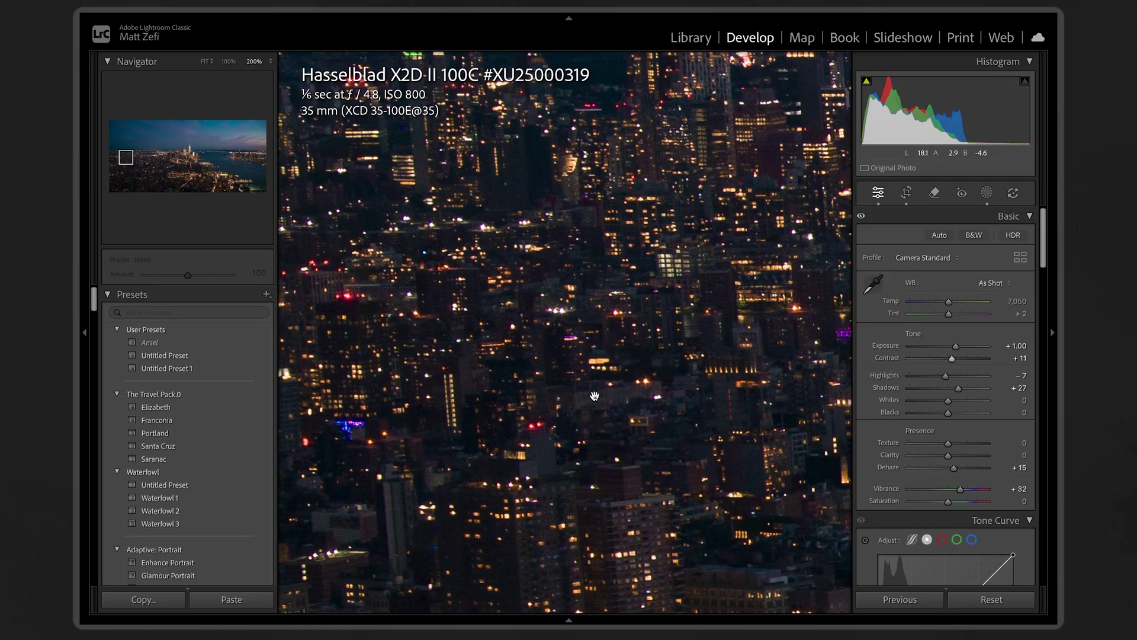
pyautogui.hotkey('ctrl', '-')
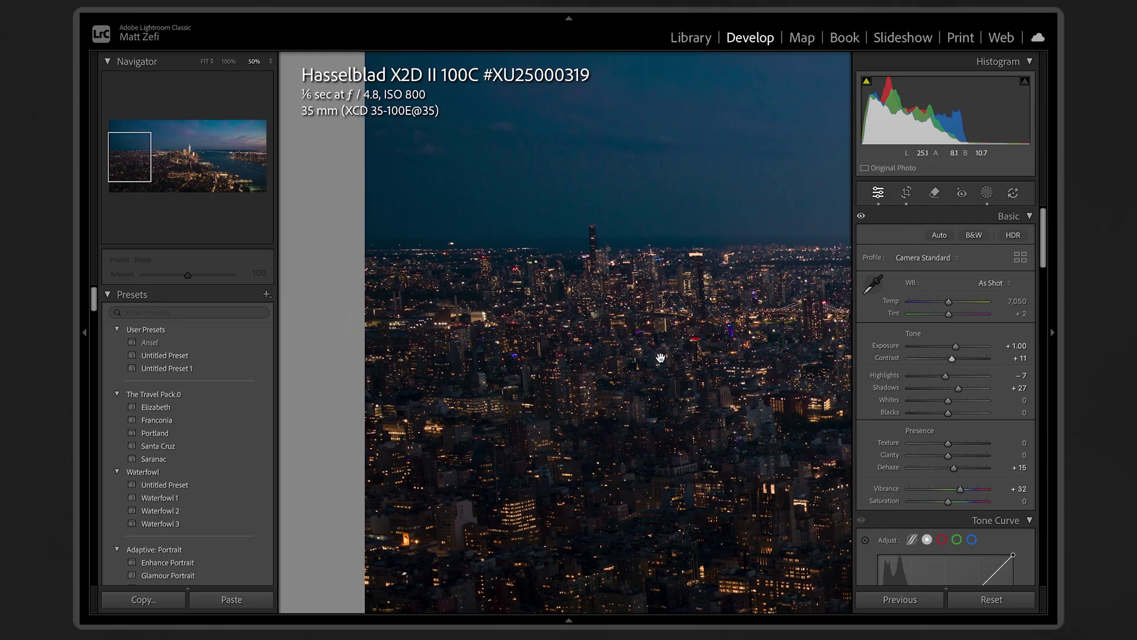
pyautogui.hotkey('ctrl', '+')
pyautogui.hotkey('ctrl', '+')
pyautogui.hotkey('ctrl', '+')
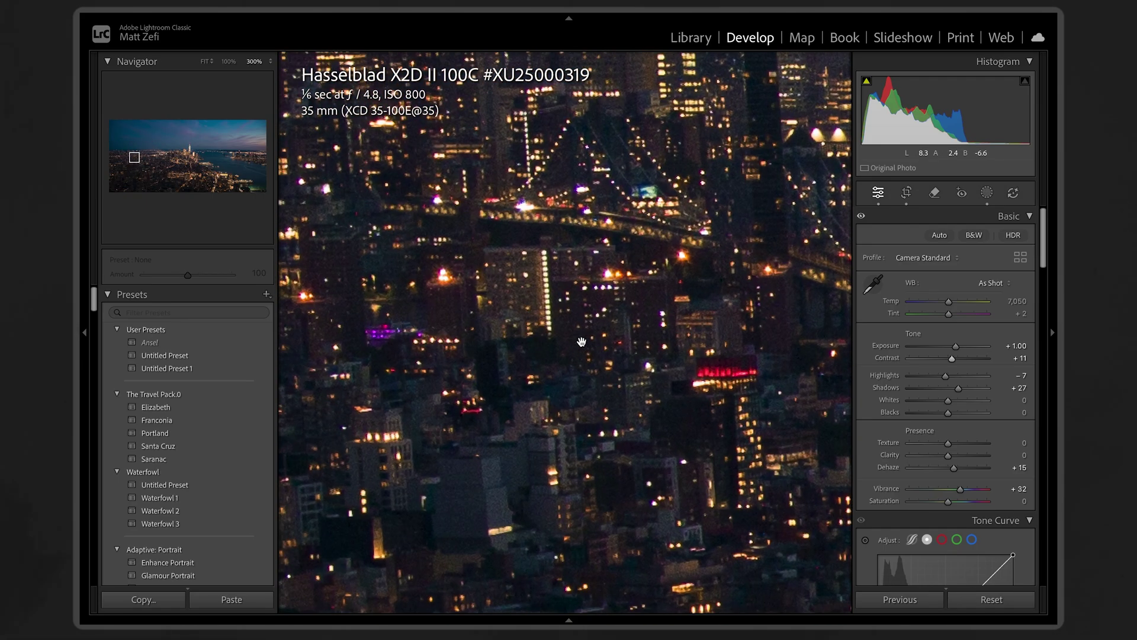
pyautogui.click(648, 331)
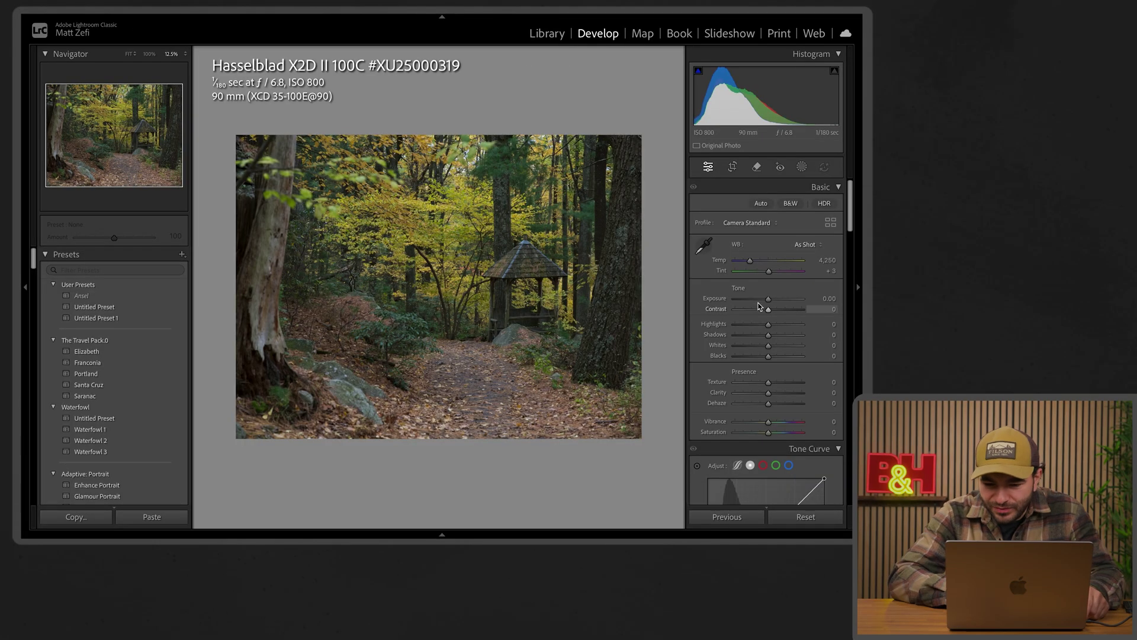
# Step: Darken exposure to about -0.90, add contrast +13, pull highlights to -38, and set whites to +9
pyautogui.moveTo(947, 351); pyautogui.dragTo(948, 350)
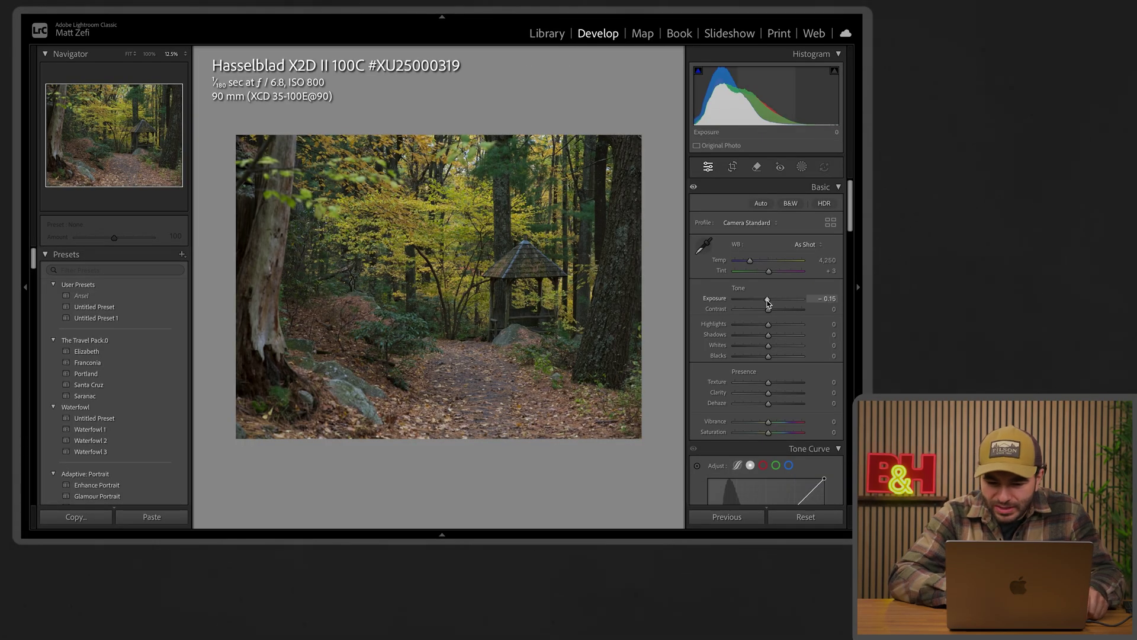
pyautogui.moveTo(767, 302); pyautogui.dragTo(765, 301)
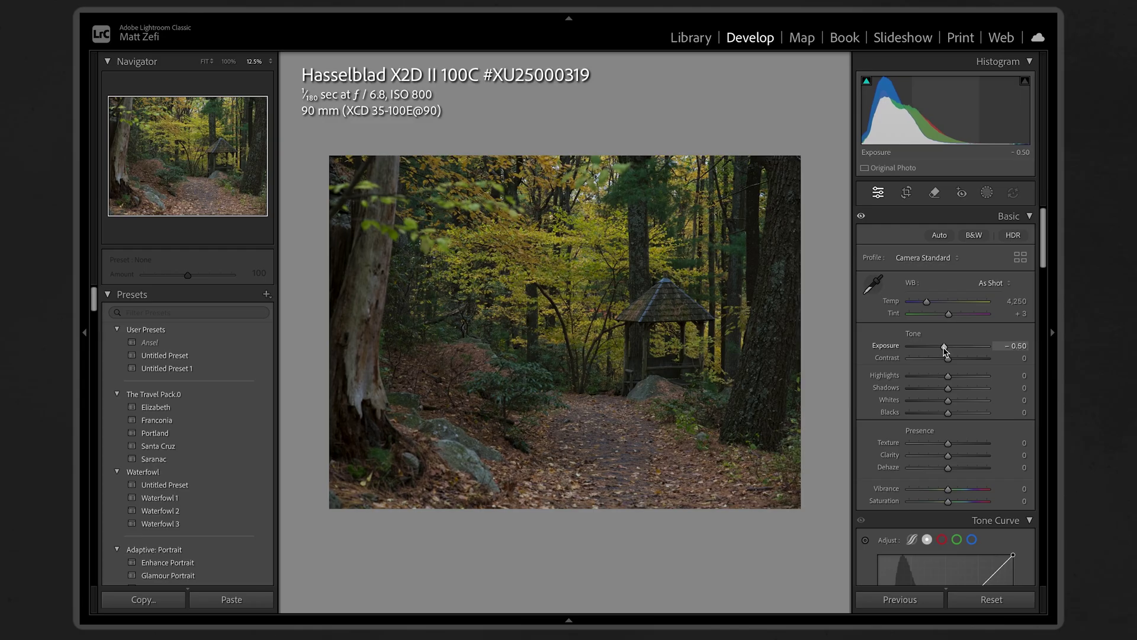
pyautogui.moveTo(944, 349); pyautogui.dragTo(941, 350)
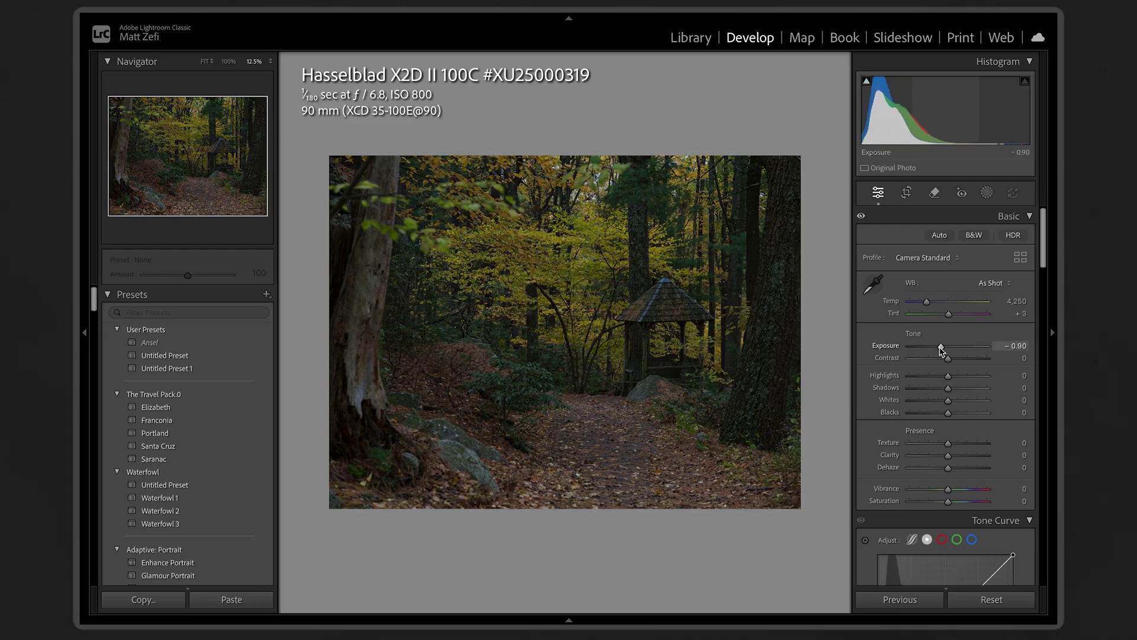
pyautogui.moveTo(948, 360); pyautogui.dragTo(955, 364)
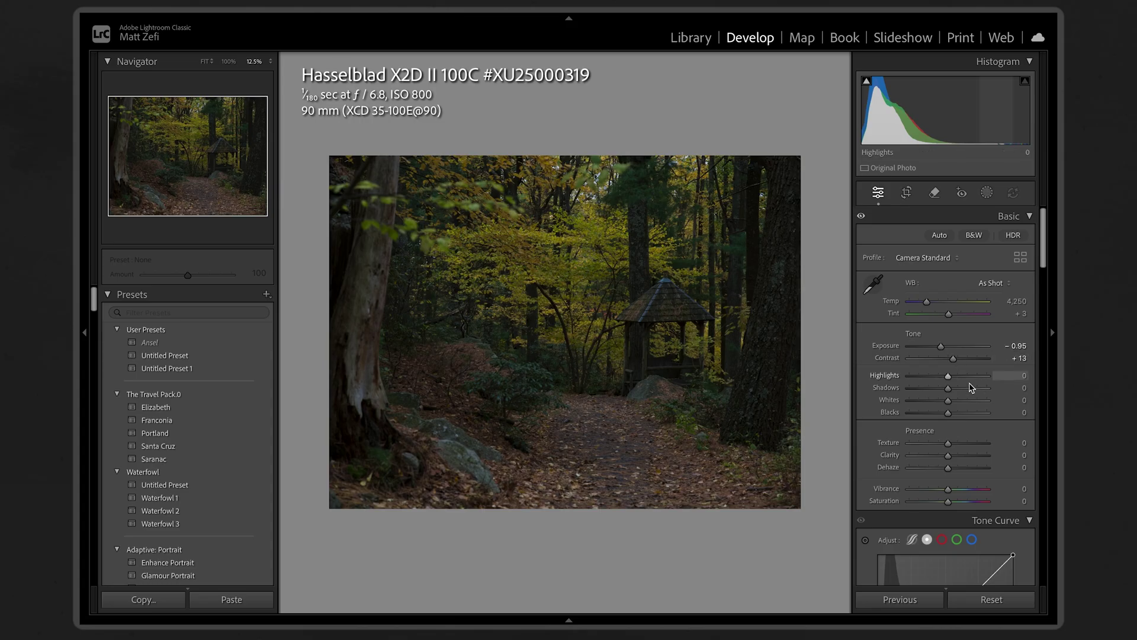
pyautogui.moveTo(947, 375); pyautogui.dragTo(927, 381)
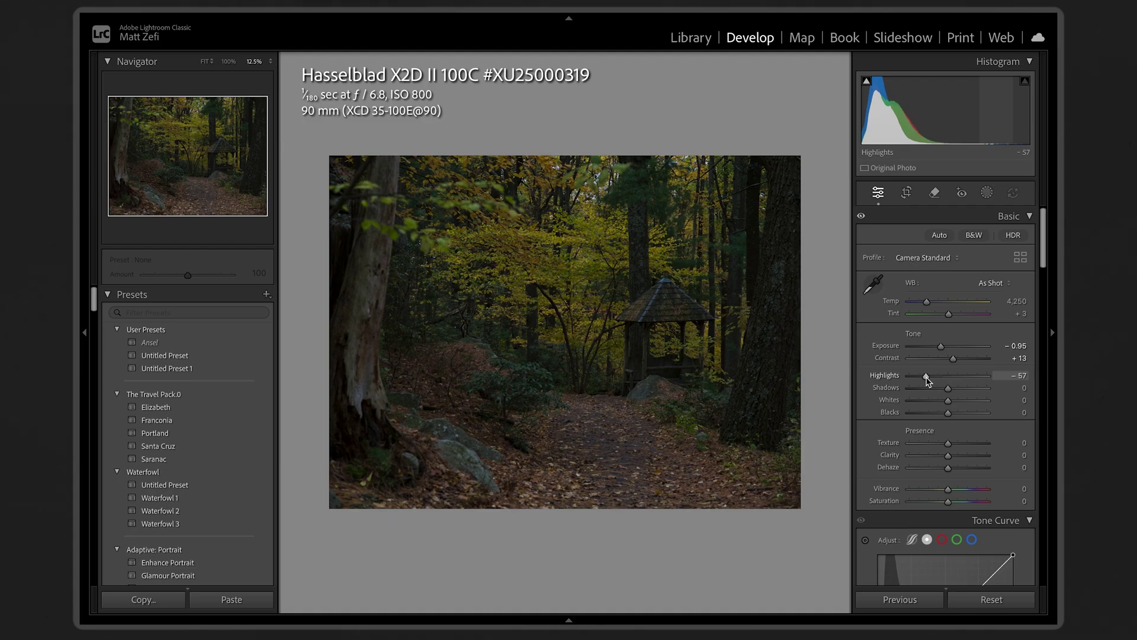
pyautogui.moveTo(961, 395); pyautogui.dragTo(951, 406)
pyautogui.keyDown('alt'); pyautogui.click(941, 346); pyautogui.keyUp('alt')
pyautogui.keyDown('alt'); pyautogui.click(942, 346); pyautogui.keyUp('alt')
pyautogui.keyDown('alt'); pyautogui.click(942, 347); pyautogui.keyUp('alt')
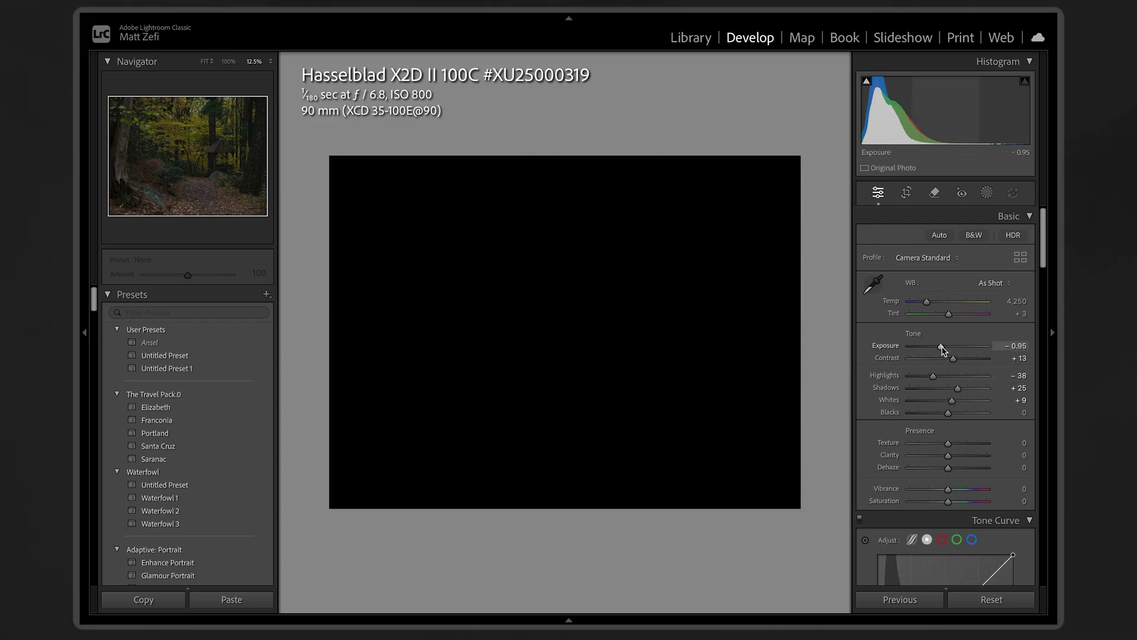
pyautogui.keyDown('alt'); pyautogui.click(942, 347); pyautogui.keyUp('alt')
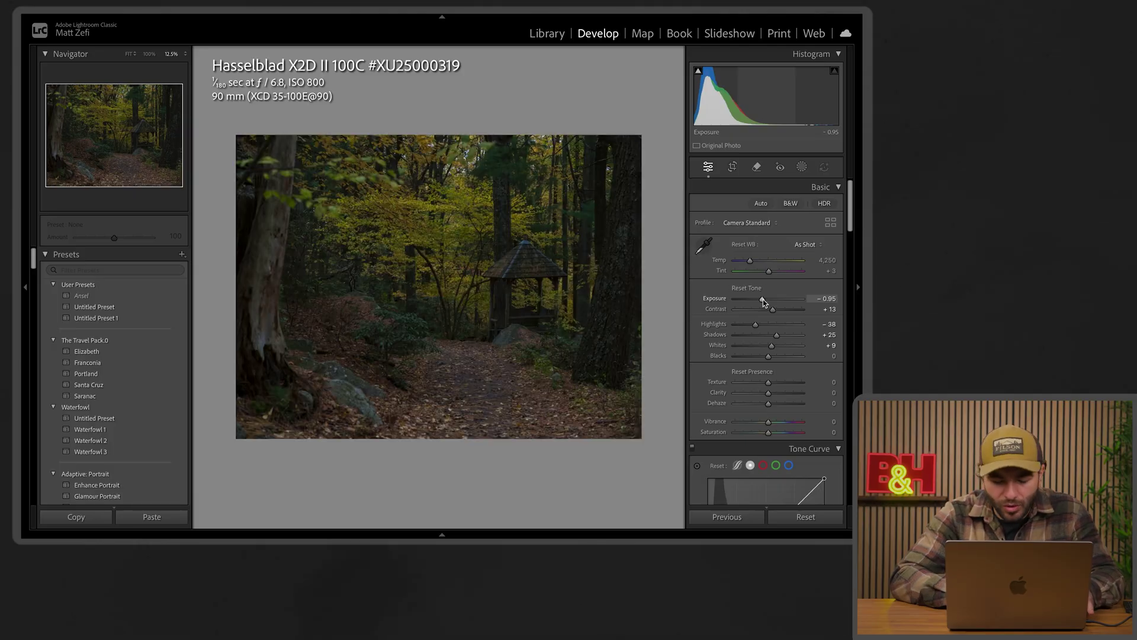
# Step: Check clipping while settling exposure at -0.85, shadows at +5 and blacks at +30
pyautogui.moveTo(762, 300); pyautogui.dragTo(793, 303)
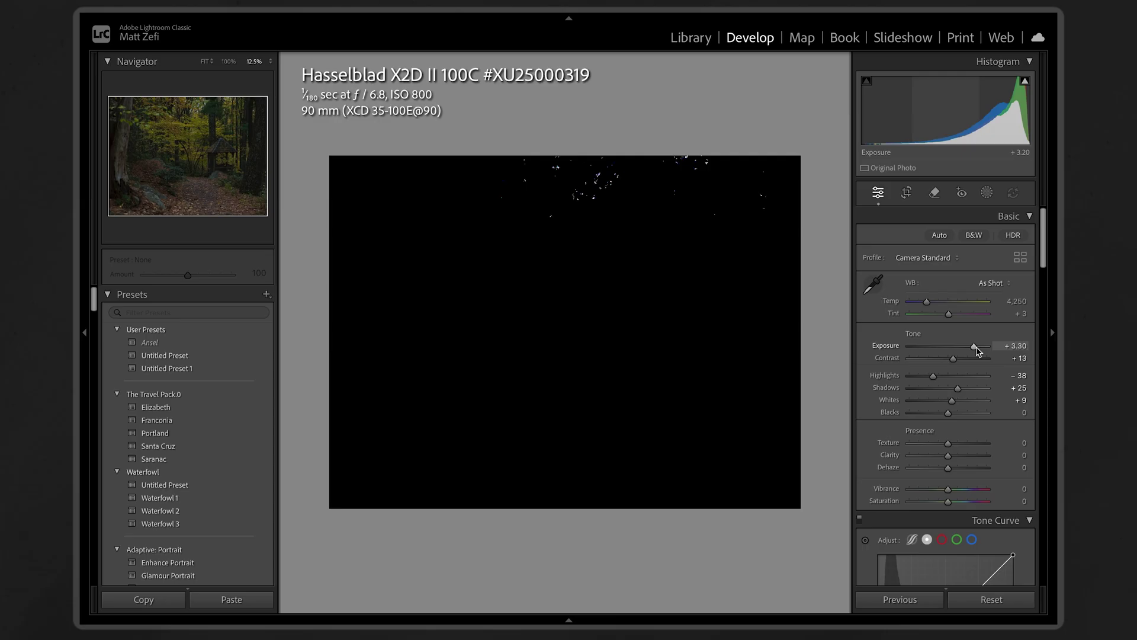
pyautogui.moveTo(978, 351); pyautogui.dragTo(946, 351)
pyautogui.hotkey('ctrl', 'z')
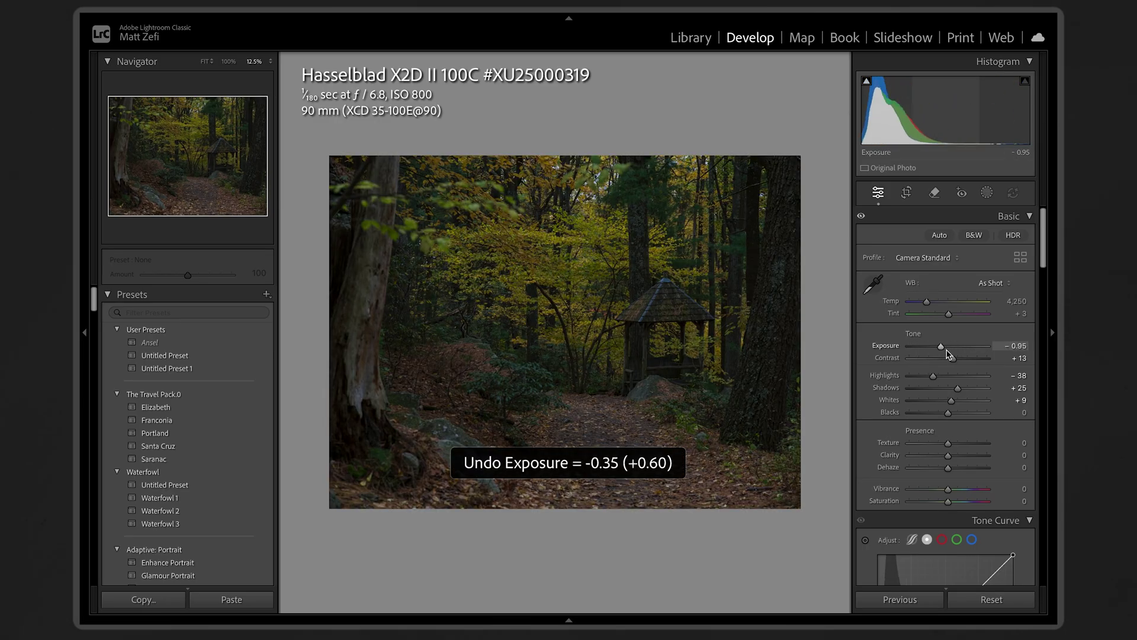
pyautogui.keyDown('alt'); pyautogui.click(951, 400); pyautogui.keyUp('alt')
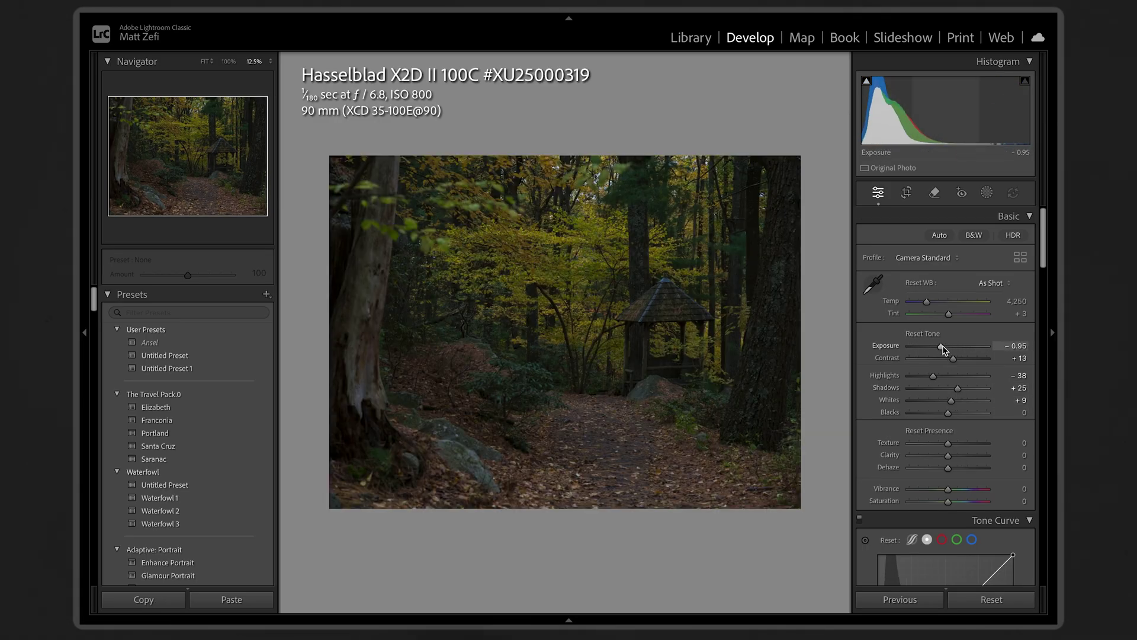
pyautogui.moveTo(943, 350); pyautogui.dragTo(944, 350)
pyautogui.keyDown('alt'); pyautogui.click(933, 375); pyautogui.keyUp('alt')
pyautogui.keyDown('alt'); pyautogui.click(958, 388); pyautogui.keyUp('alt')
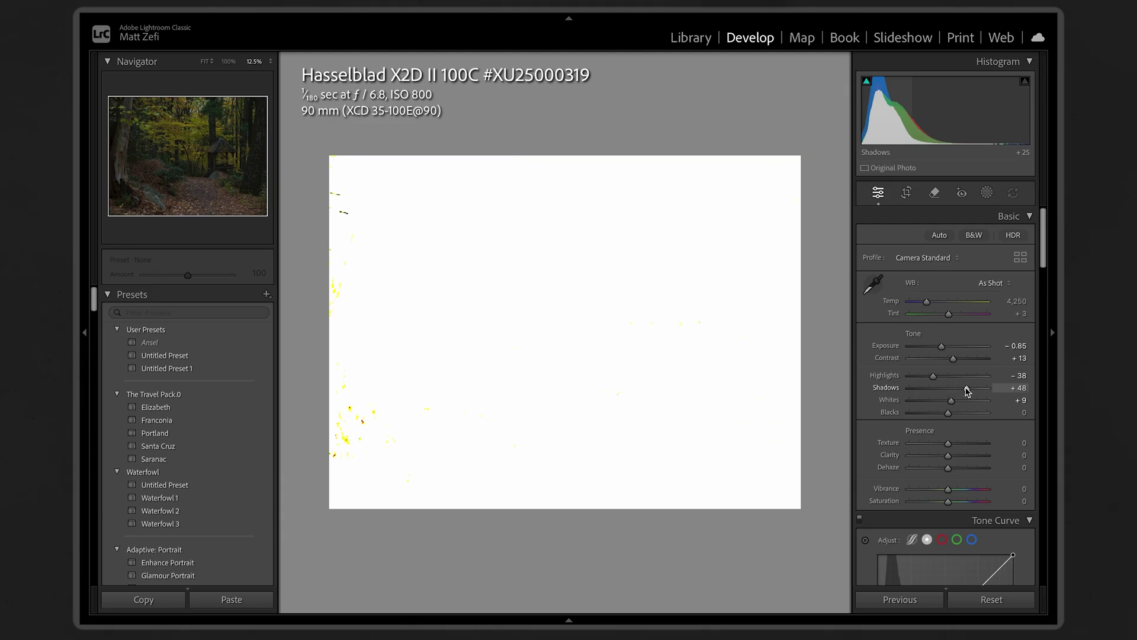
pyautogui.moveTo(968, 391); pyautogui.dragTo(950, 389)
pyautogui.moveTo(947, 413); pyautogui.dragTo(959, 413)
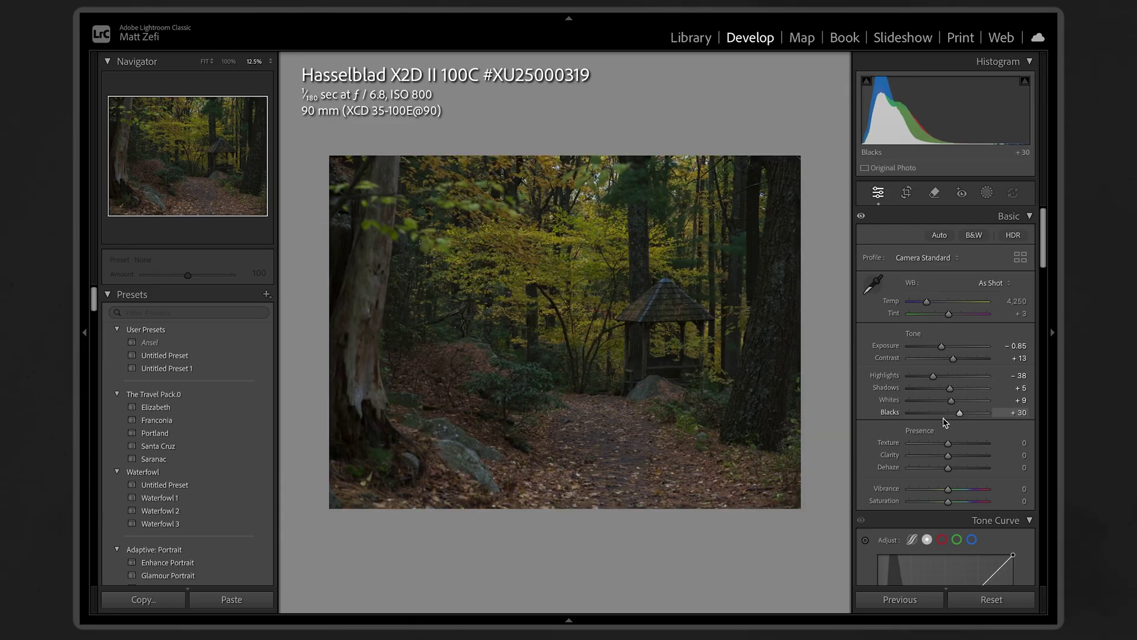
pyautogui.press('super+z')
pyautogui.press('super+shift+z')
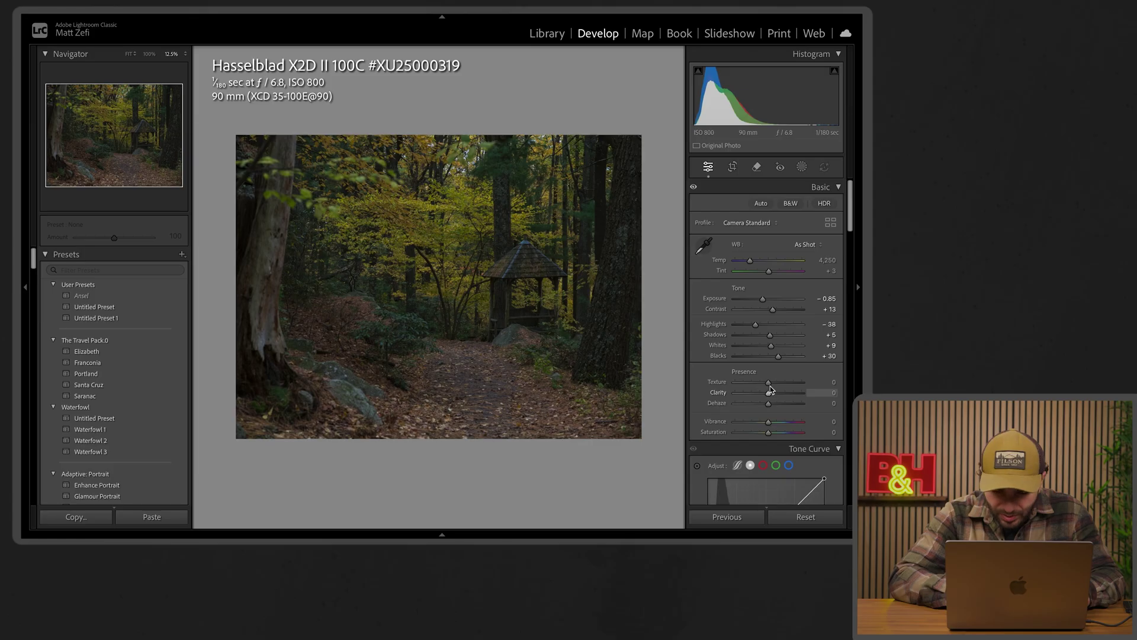
# Step: Set Texture +2, Clarity -17, Dehaze +13 and Vibrance +4 on the forest photo
pyautogui.moveTo(768, 384); pyautogui.dragTo(770, 384)
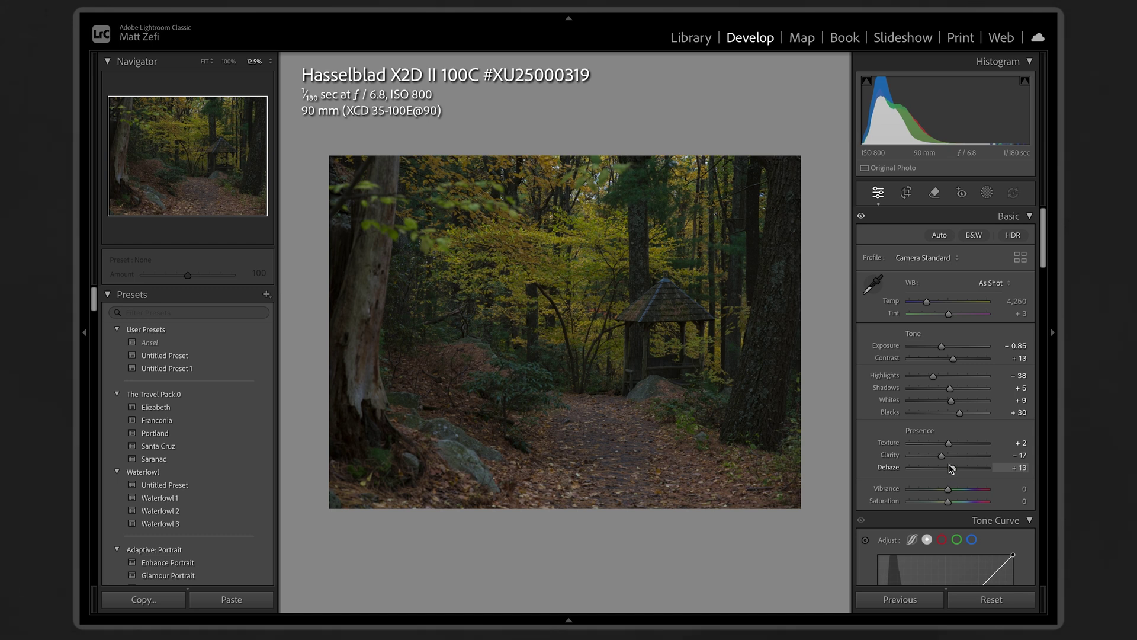
pyautogui.moveTo(947, 489); pyautogui.dragTo(951, 489)
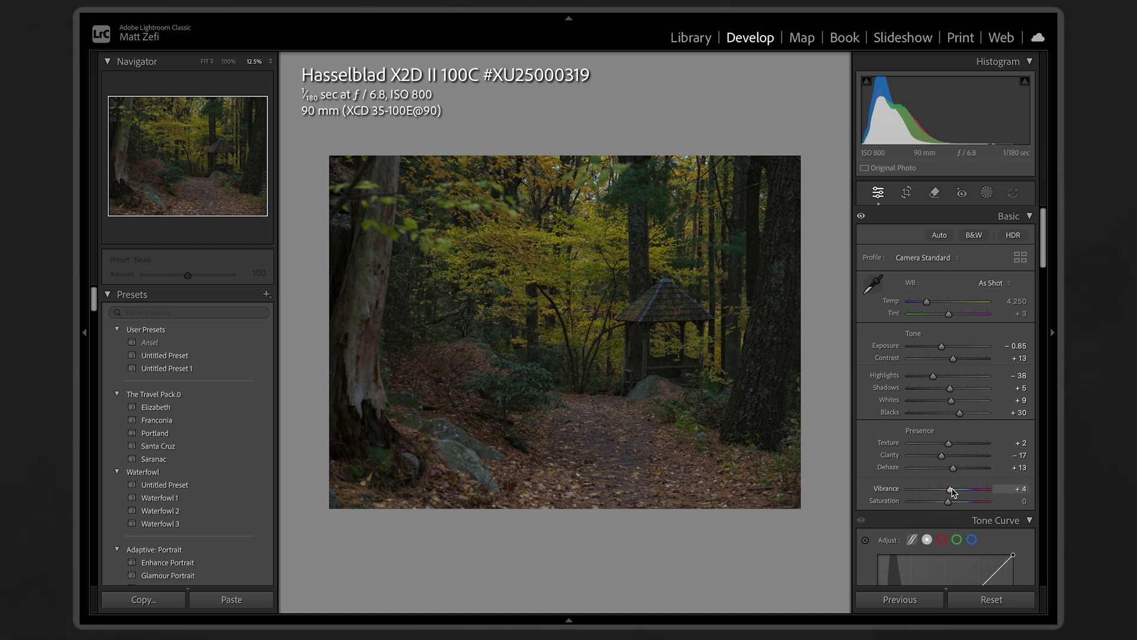
# Step: Shift the orange hue toward red, aqua hue to -19 and purple hue to +13
pyautogui.scroll(-10, 965, 480)
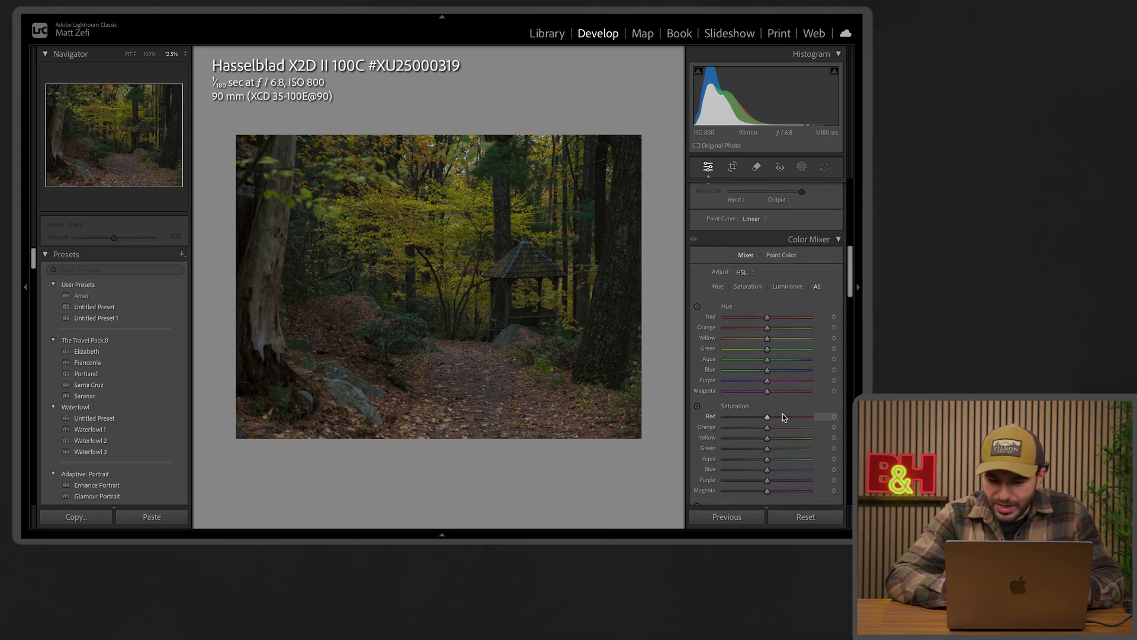
pyautogui.scroll(-3, 783, 416)
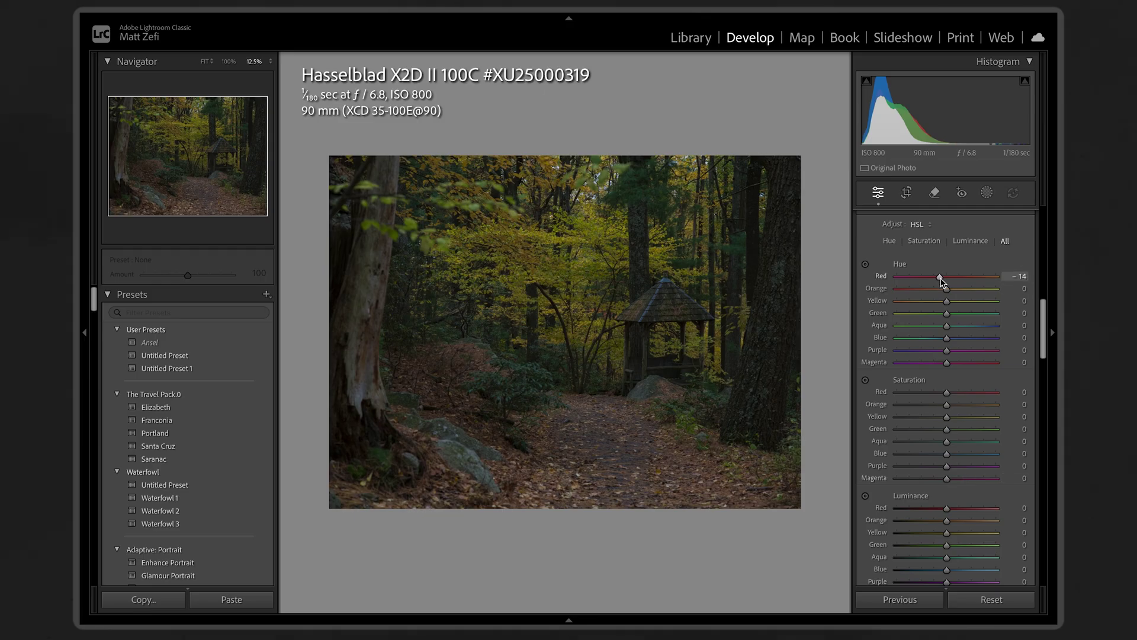
pyautogui.moveTo(945, 289); pyautogui.dragTo(953, 315)
pyautogui.moveTo(947, 325); pyautogui.dragTo(930, 342)
pyautogui.moveTo(946, 350); pyautogui.dragTo(942, 361)
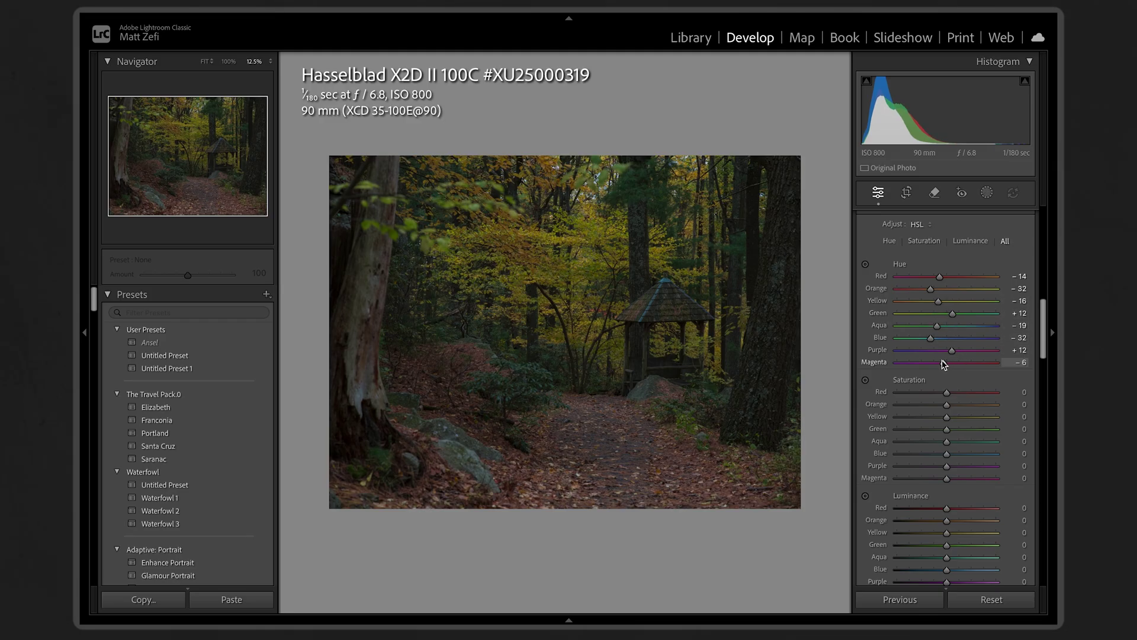
# Step: Raise yellow saturation to +39 and blue to +19, then brighten luminance with Yellow at +49
pyautogui.moveTo(947, 416); pyautogui.dragTo(950, 393)
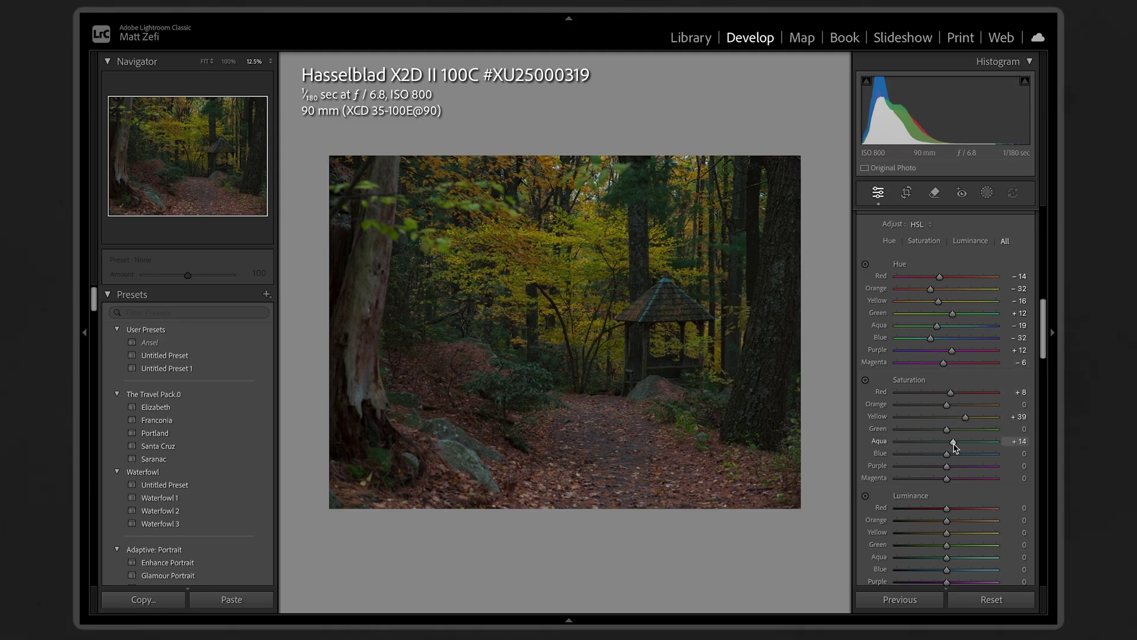
pyautogui.click(956, 453)
pyautogui.moveTo(953, 441); pyautogui.dragTo(948, 501)
pyautogui.scroll(-3, 960, 470)
pyautogui.moveTo(947, 514); pyautogui.dragTo(951, 519)
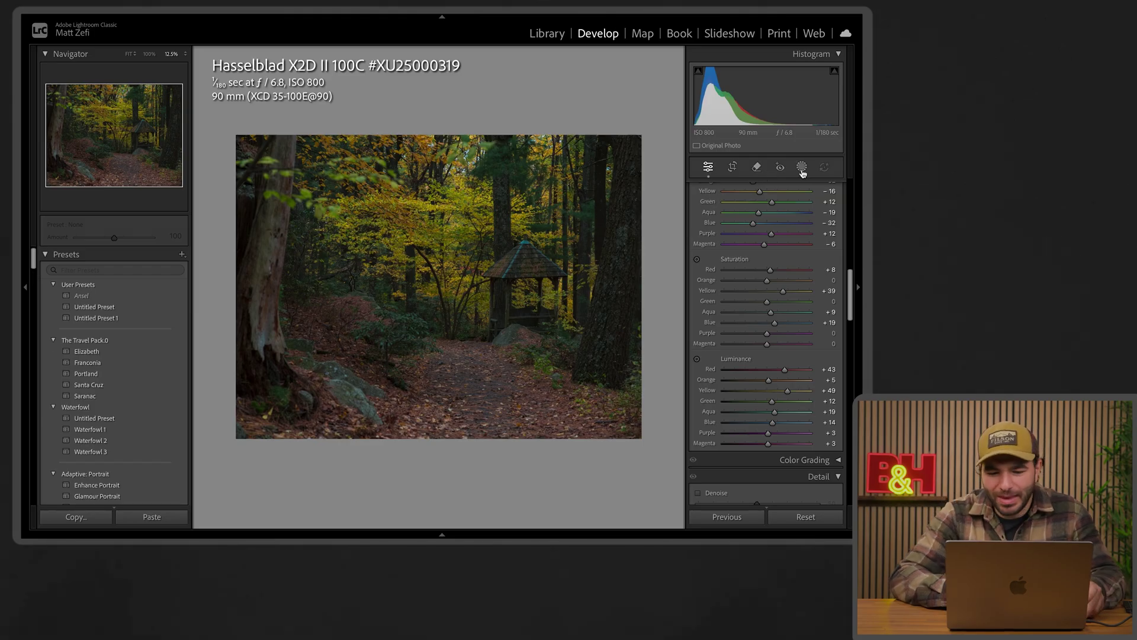
# Step: Paint a brush mask over the forest path and set its exposure to +0.36
pyautogui.click(733, 168)
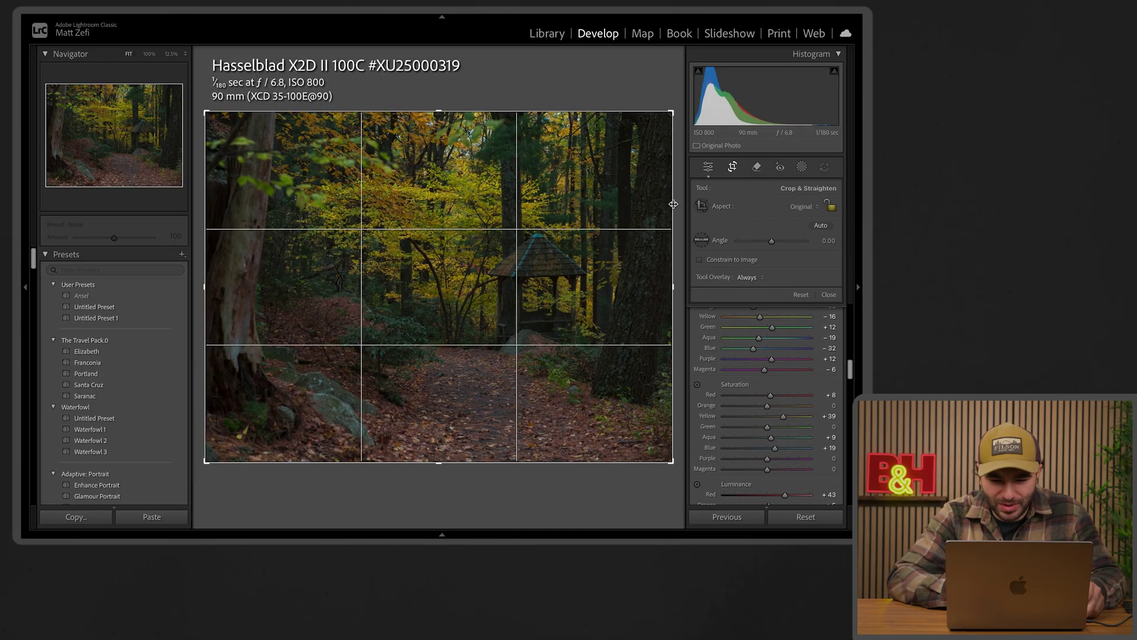
pyautogui.press('r')
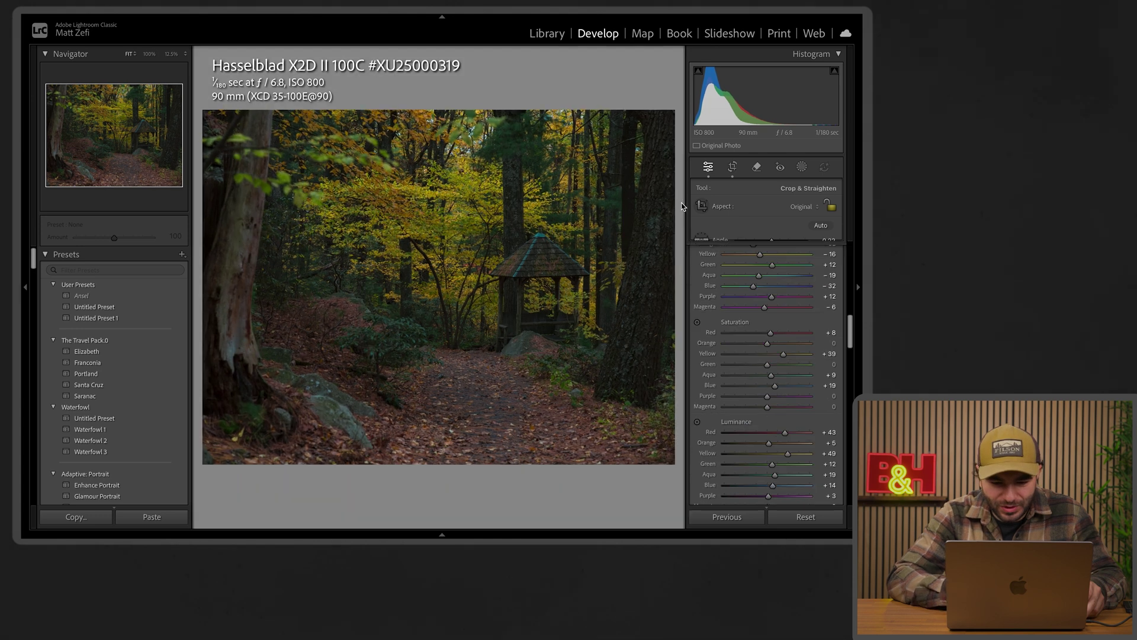
pyautogui.click(800, 171)
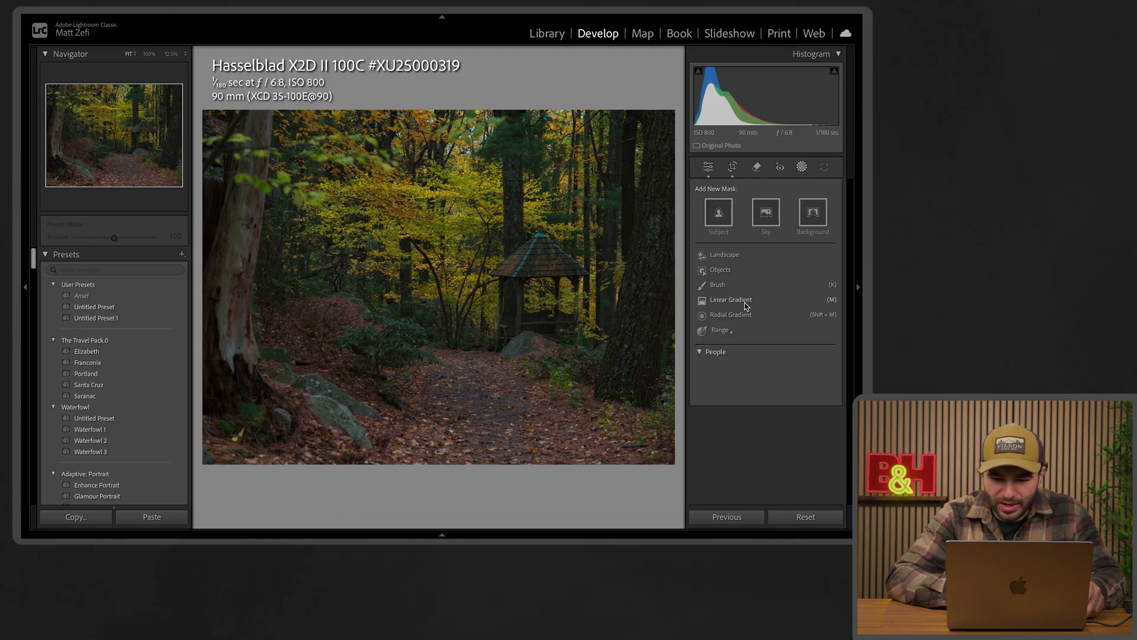
pyautogui.click(705, 302)
pyautogui.moveTo(473, 450)
pyautogui.mouseDown()
pyautogui.moveTo(459, 413)
pyautogui.moveTo(542, 441)
pyautogui.mouseUp()
pyautogui.moveTo(770, 348); pyautogui.dragTo(773, 349)
# Step: Add a radial gradient mask and shape its ellipse around the gazebo and path
pyautogui.click(622, 71)
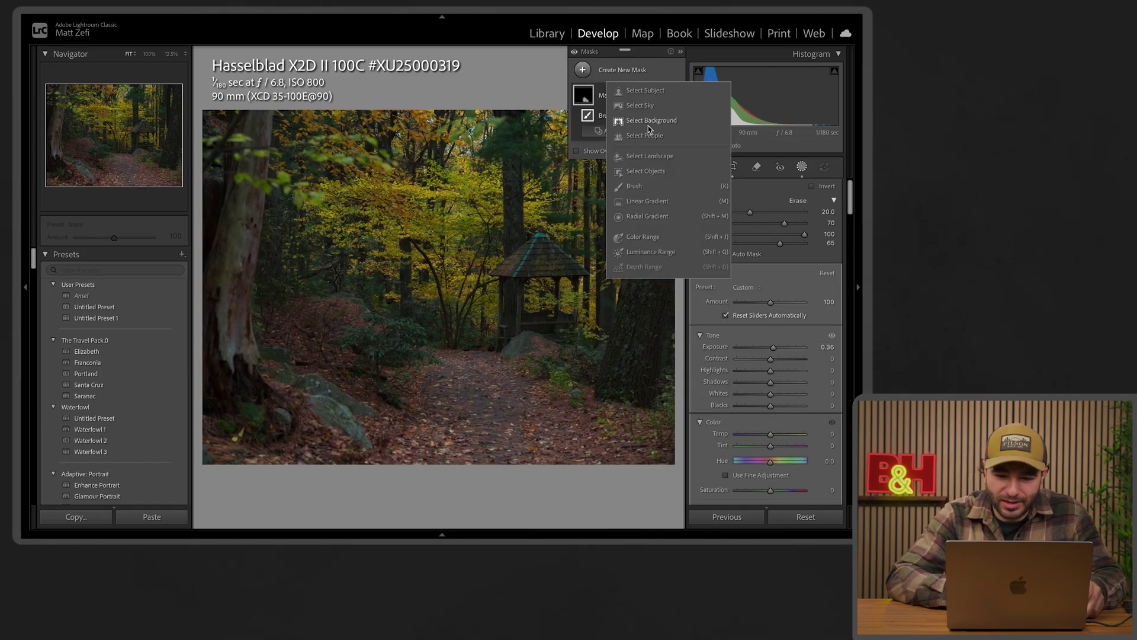
pyautogui.click(675, 216)
pyautogui.moveTo(416, 273); pyautogui.dragTo(636, 470)
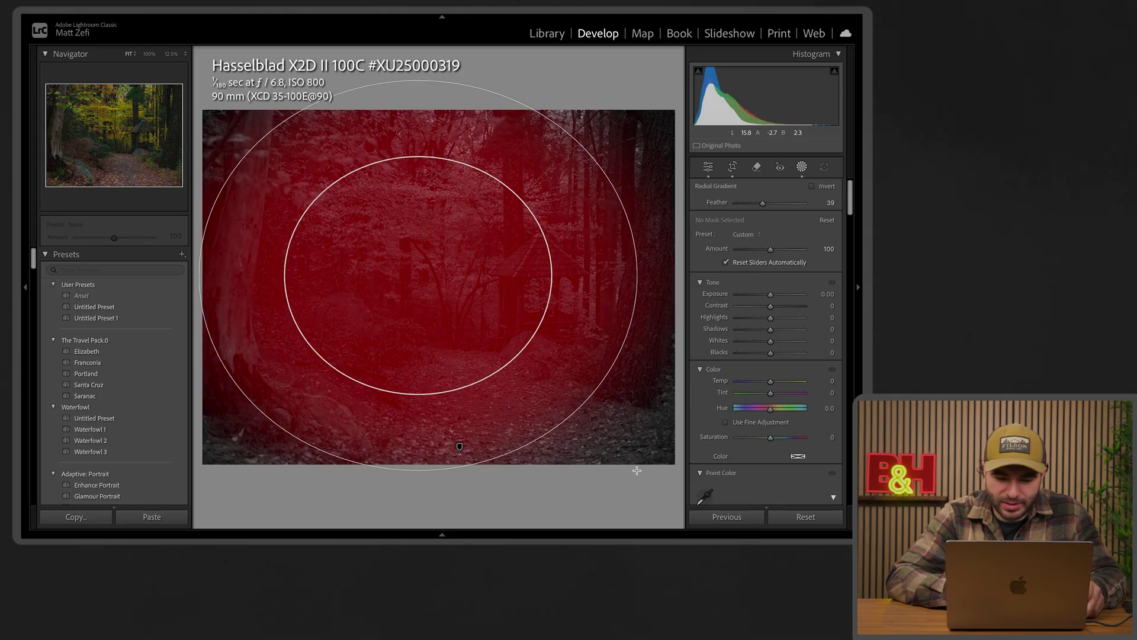
pyautogui.moveTo(539, 332); pyautogui.dragTo(610, 350)
pyautogui.moveTo(492, 97); pyautogui.dragTo(489, 146)
pyautogui.moveTo(271, 290); pyautogui.dragTo(318, 291)
pyautogui.moveTo(390, 276); pyautogui.dragTo(407, 297)
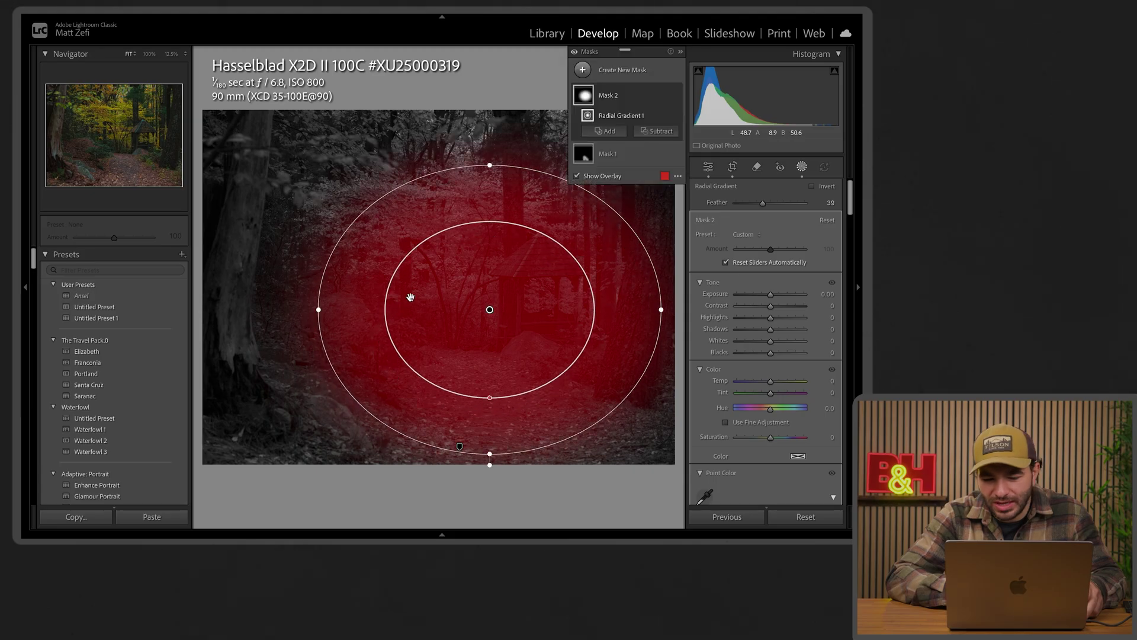
# Step: Set the radial mask to Exposure +0.49 and Temp +11, then nudge it onto the gazebo
pyautogui.moveTo(771, 295); pyautogui.dragTo(778, 297)
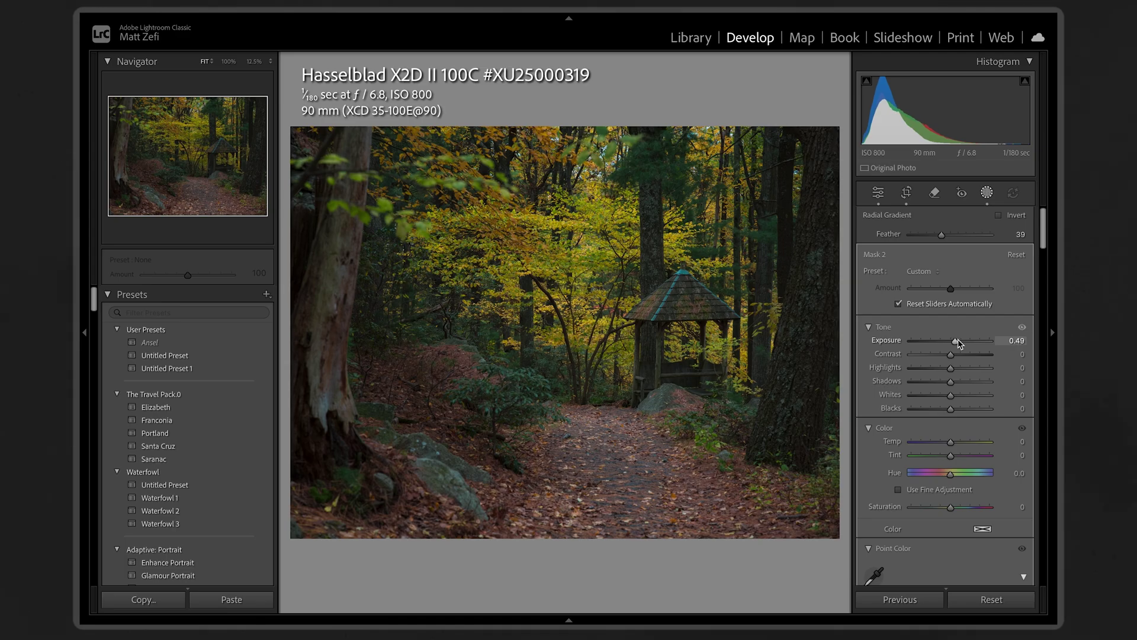
pyautogui.moveTo(957, 342); pyautogui.dragTo(957, 340)
pyautogui.moveTo(951, 441); pyautogui.dragTo(958, 445)
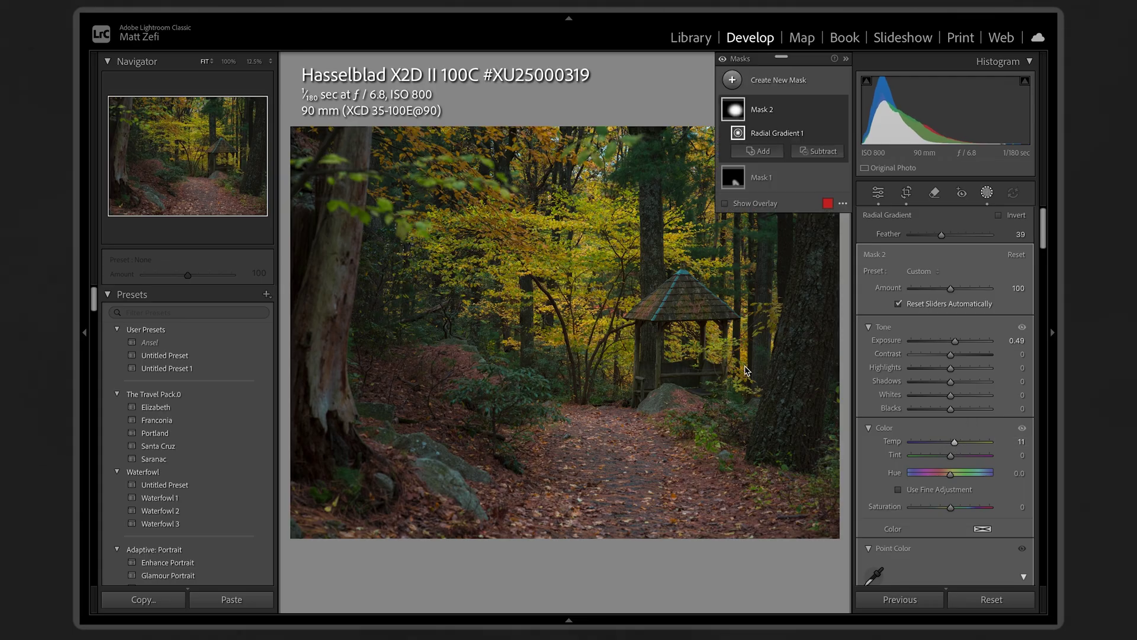
pyautogui.moveTo(823, 346)
pyautogui.moveTo(824, 358); pyautogui.dragTo(807, 360)
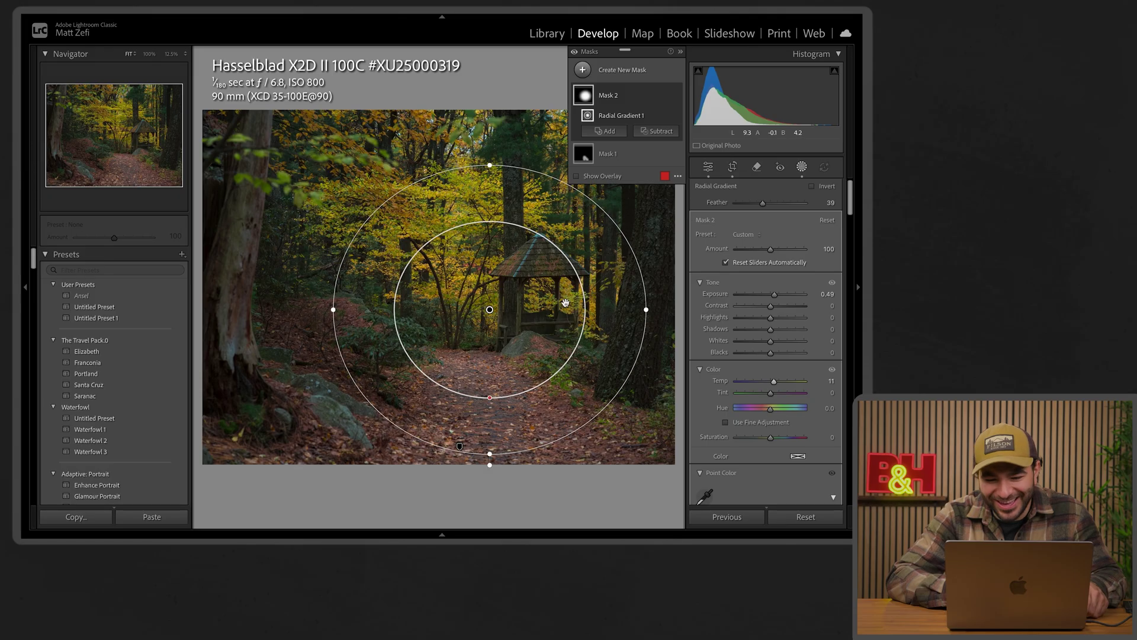
pyautogui.moveTo(685, 351); pyautogui.dragTo(707, 350)
pyautogui.moveTo(562, 302)
pyautogui.mouseDown()
pyautogui.moveTo(572, 296)
pyautogui.moveTo(562, 299)
pyautogui.mouseUp()
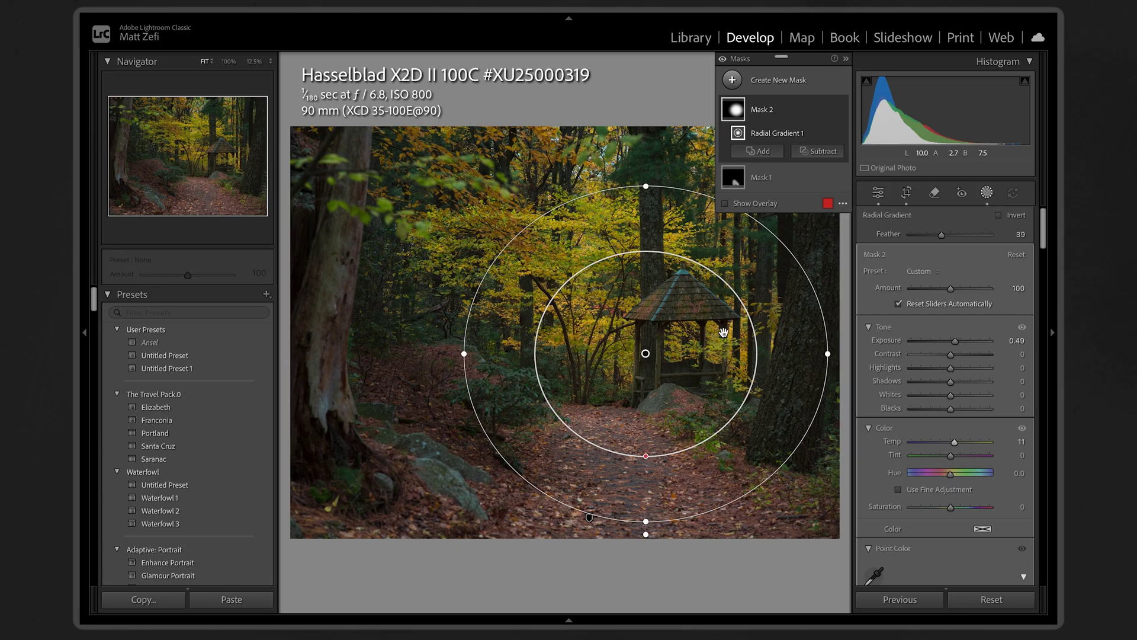
# Step: Raise the whole photo's Contrast to +29
pyautogui.click(879, 193)
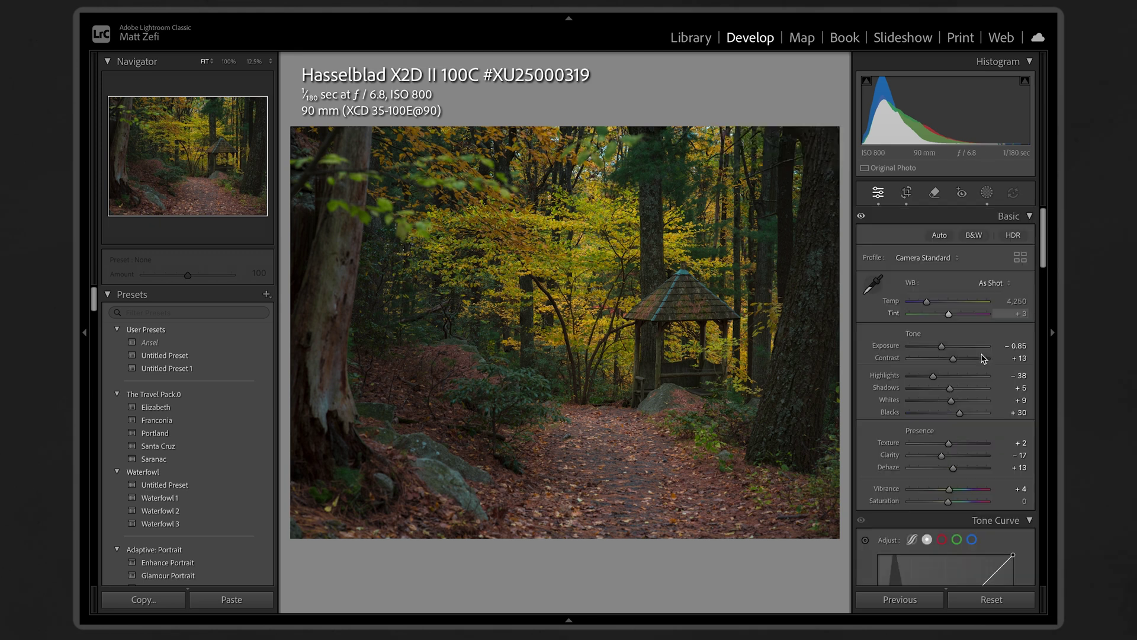
pyautogui.moveTo(954, 357); pyautogui.dragTo(957, 358)
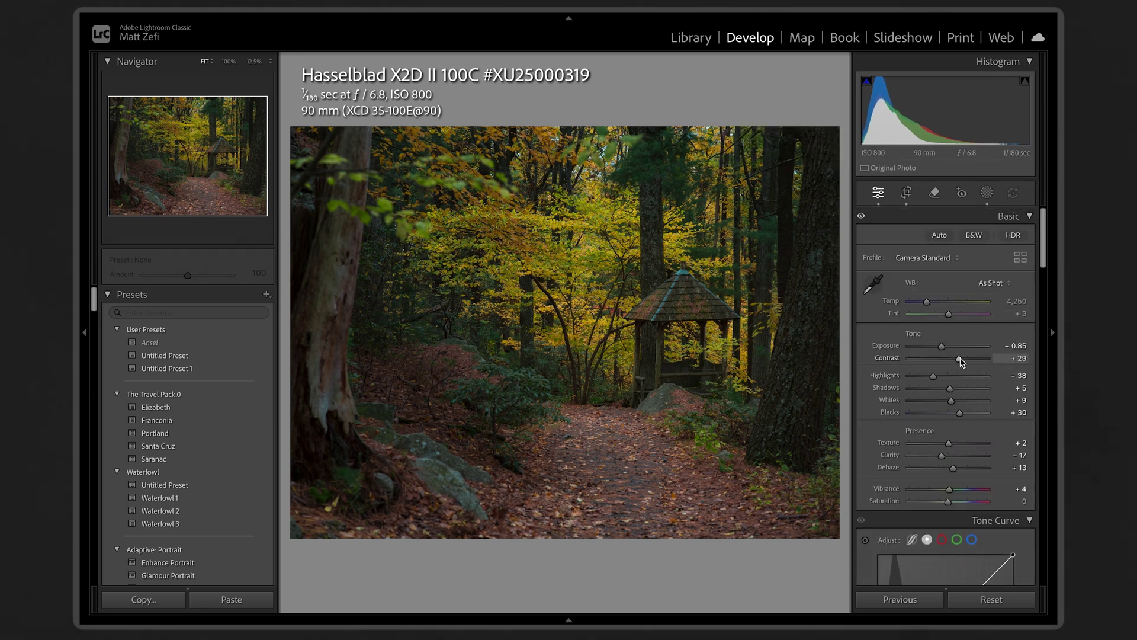
pyautogui.click(986, 192)
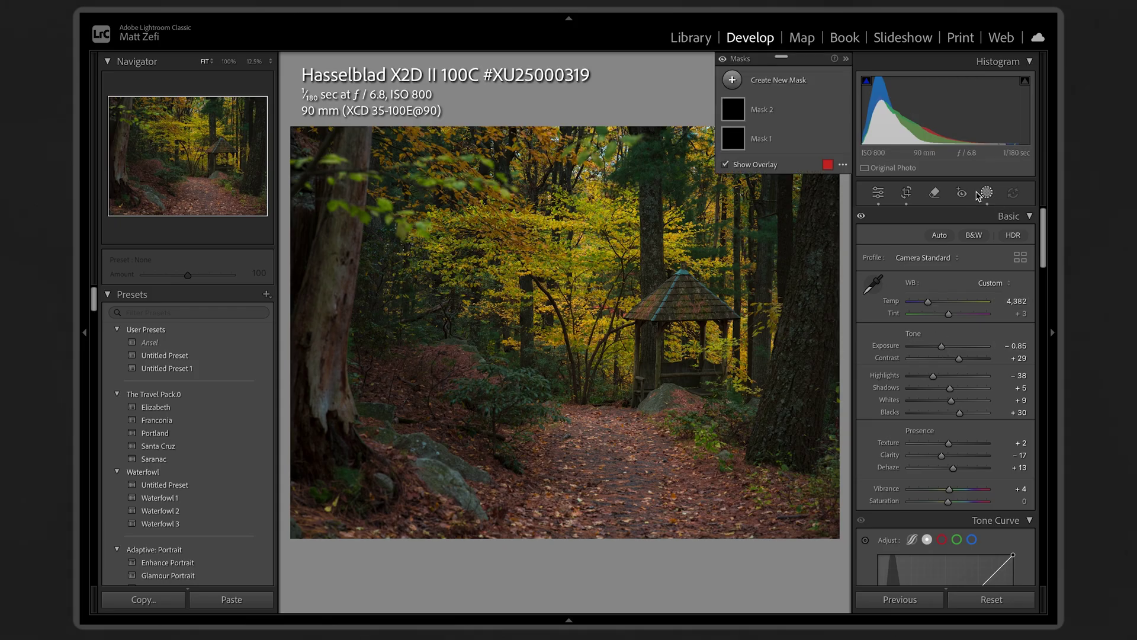
# Step: Create Mask 3 as a slightly darkening linear gradient across the left forest edge
pyautogui.click(732, 80)
pyautogui.click(815, 237)
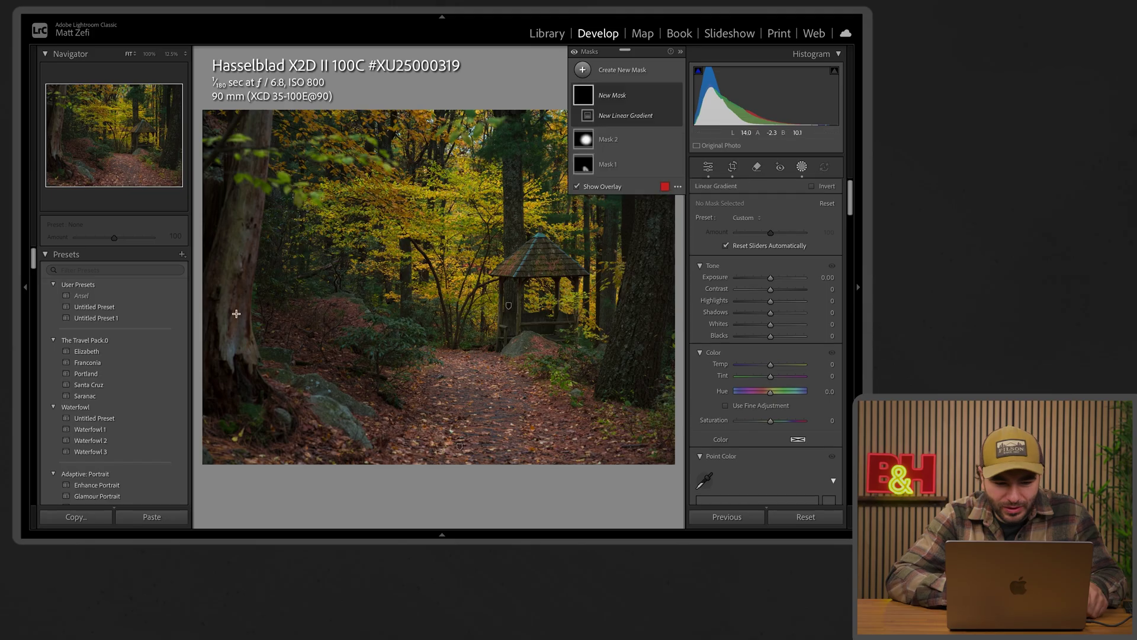
pyautogui.moveTo(329, 363); pyautogui.dragTo(655, 384)
pyautogui.moveTo(771, 277); pyautogui.dragTo(770, 278)
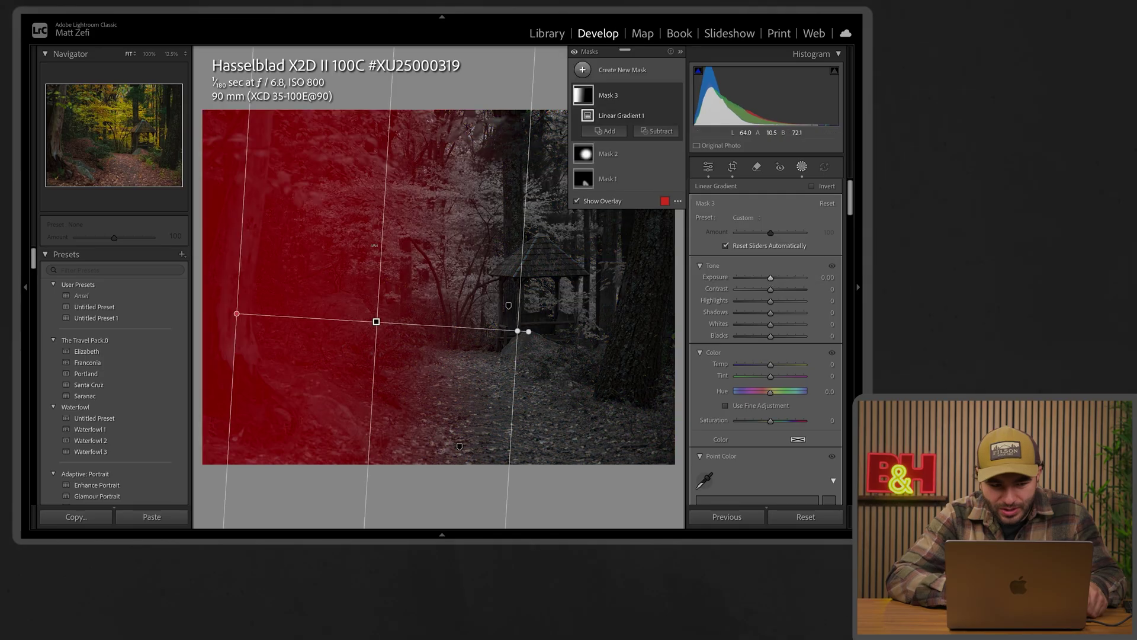
pyautogui.moveTo(520, 299); pyautogui.dragTo(549, 301)
pyautogui.click(550, 302)
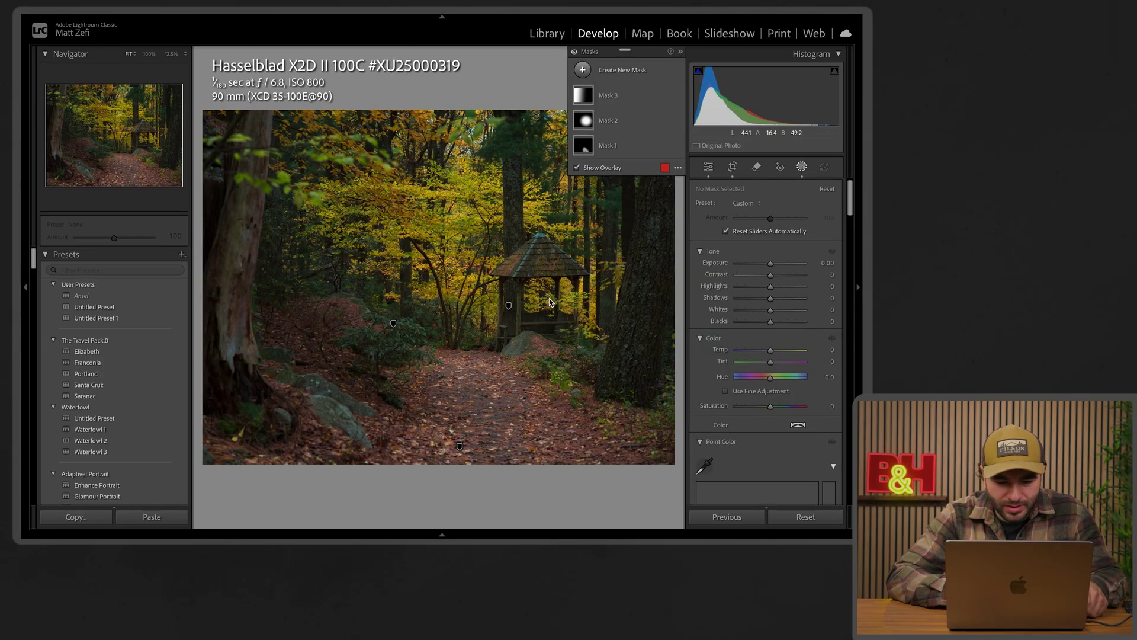
pyautogui.click(393, 324)
pyautogui.moveTo(234, 314); pyautogui.dragTo(148, 317)
# Step: Add a second, diagonal linear gradient to Mask 3 with a wide up-right falloff
pyautogui.click(579, 298)
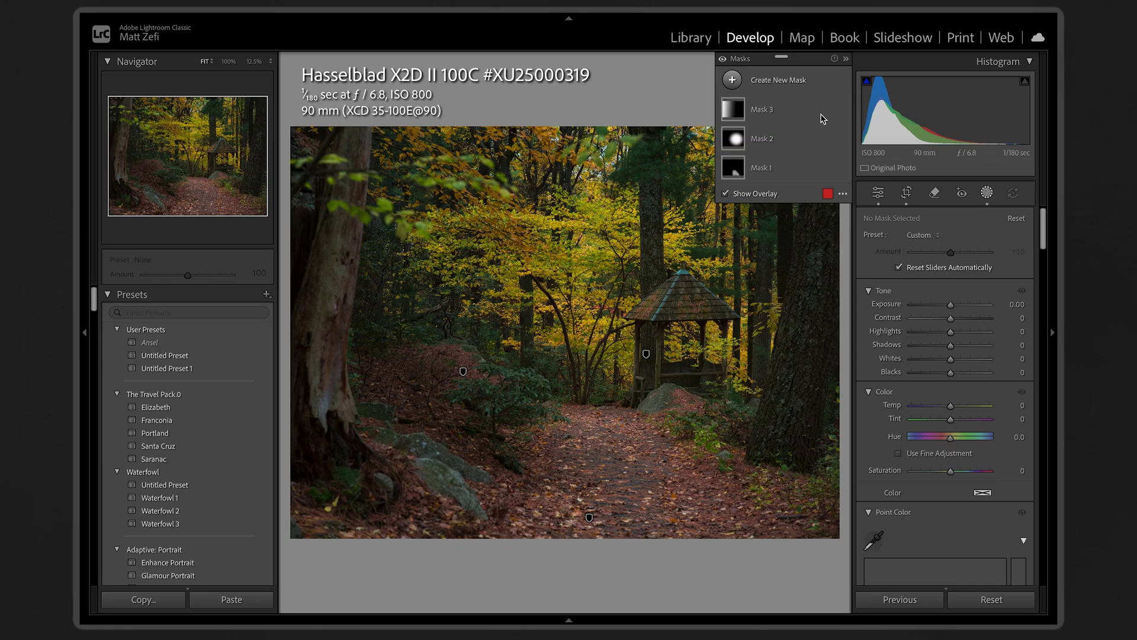
pyautogui.click(625, 97)
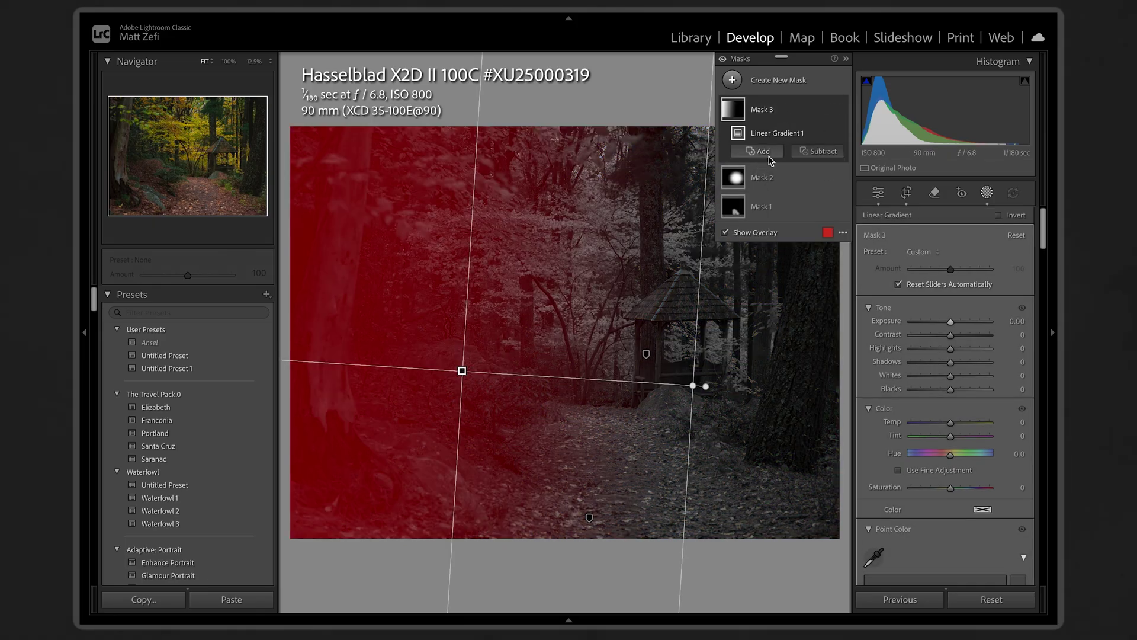
pyautogui.click(763, 152)
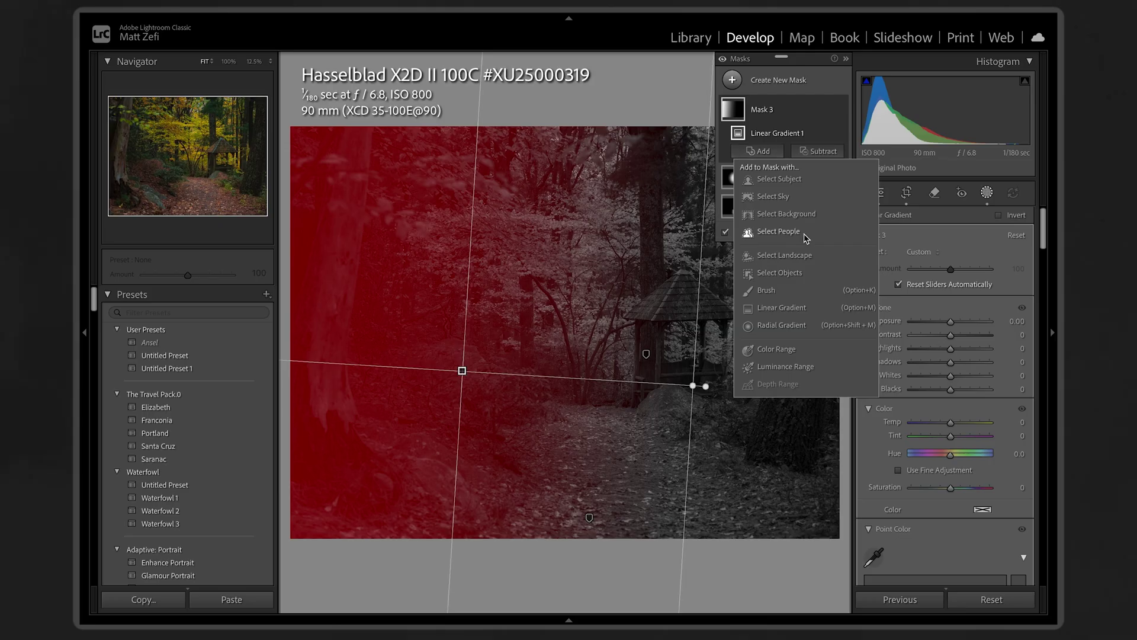
pyautogui.click(802, 307)
pyautogui.moveTo(696, 249)
pyautogui.mouseDown()
pyautogui.moveTo(609, 330)
pyautogui.moveTo(609, 347)
pyautogui.mouseUp()
pyautogui.moveTo(688, 244); pyautogui.dragTo(801, 89)
# Step: Add a third linear gradient to Mask 3, drawn from the lower right
pyautogui.click(801, 89)
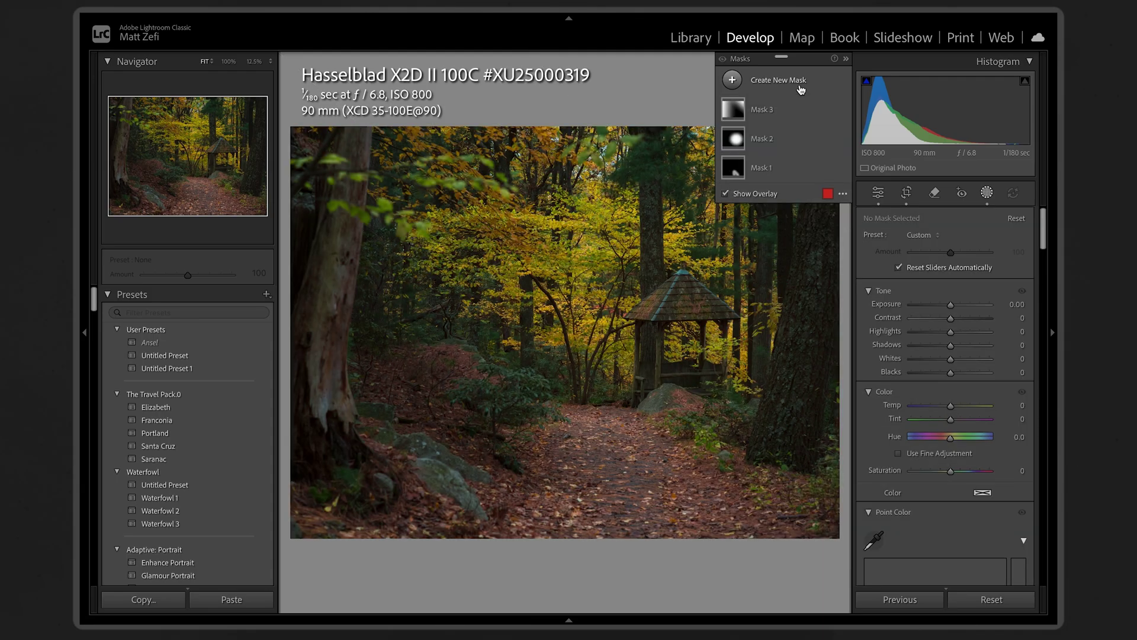
pyautogui.click(764, 109)
pyautogui.click(760, 169)
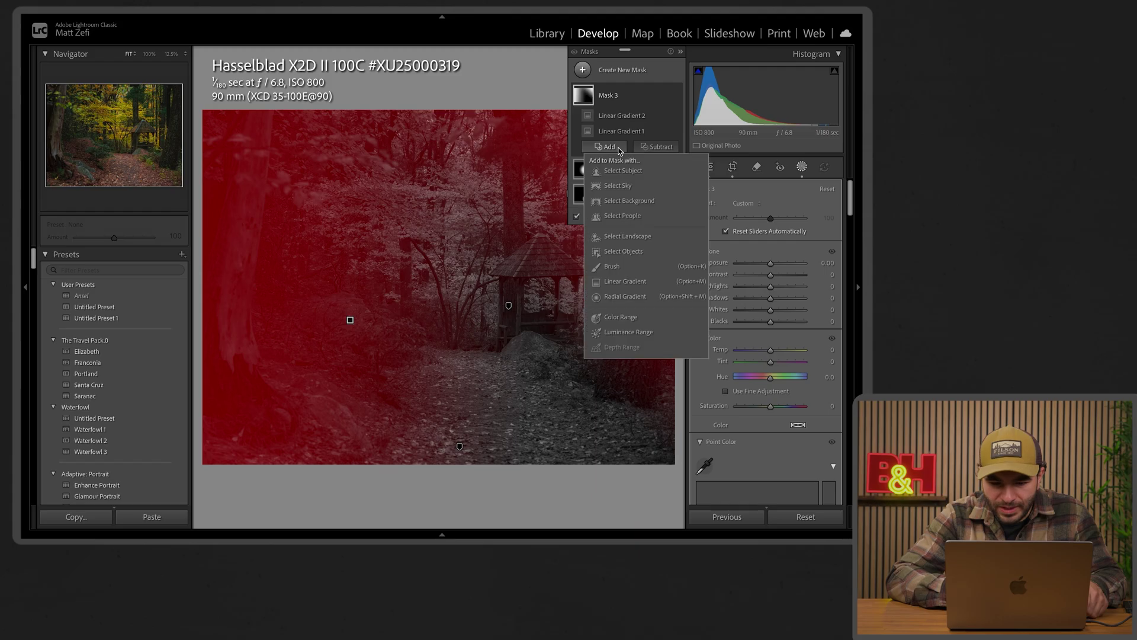
pyautogui.click(790, 322)
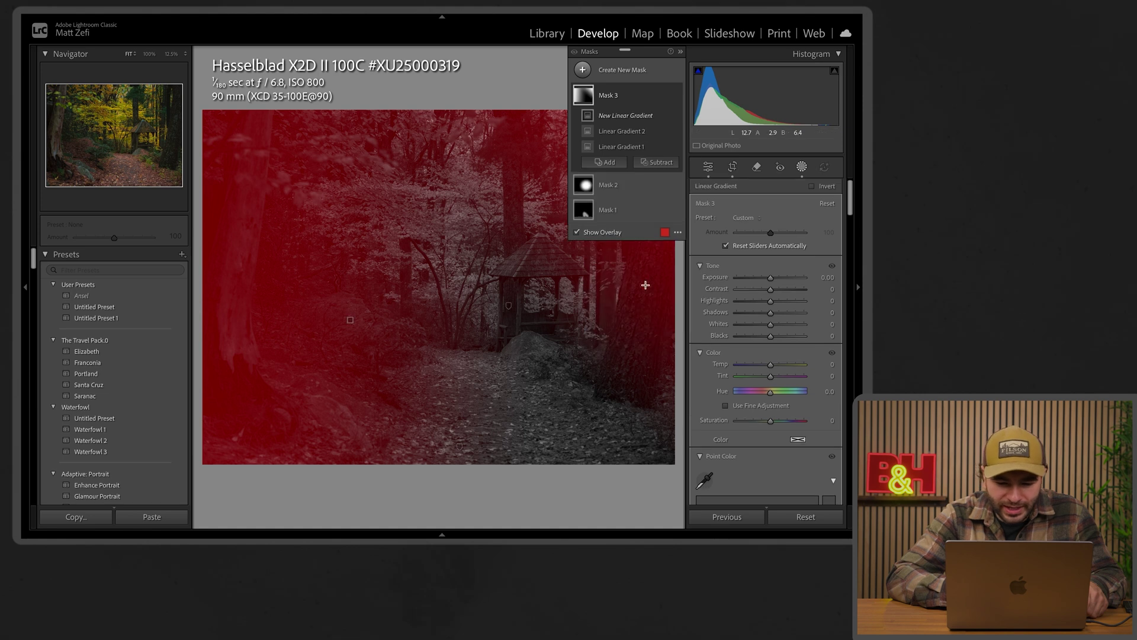
pyautogui.moveTo(629, 475); pyautogui.dragTo(504, 363)
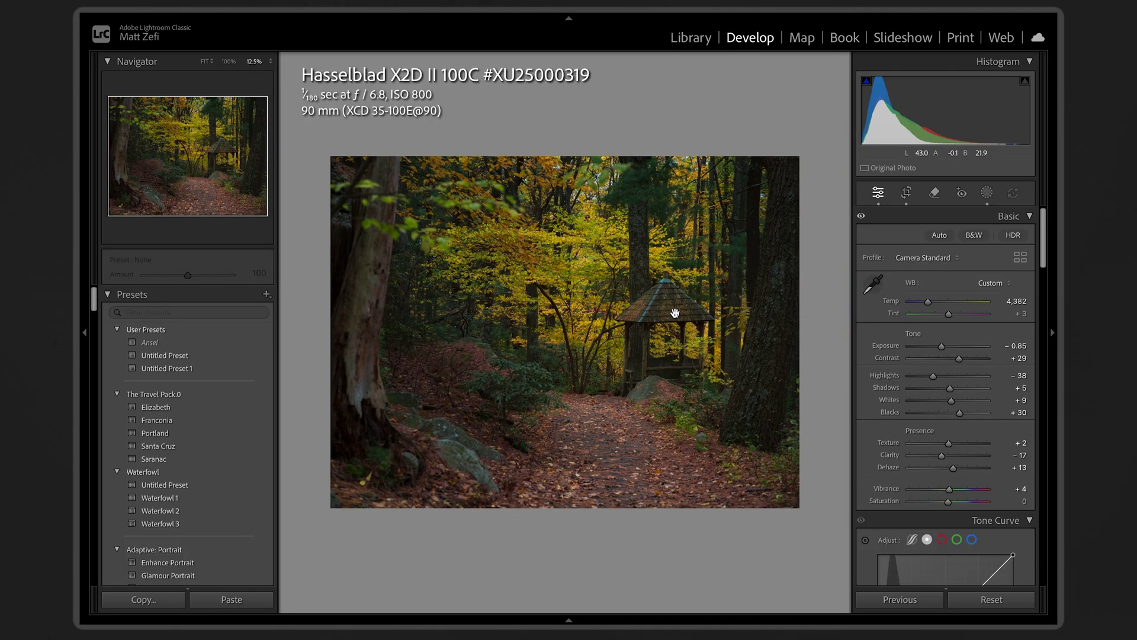
# Step: Zoom to 100% then 300% on the gazebo roof, scroll to the leaves, and return to full view
pyautogui.click(534, 271)
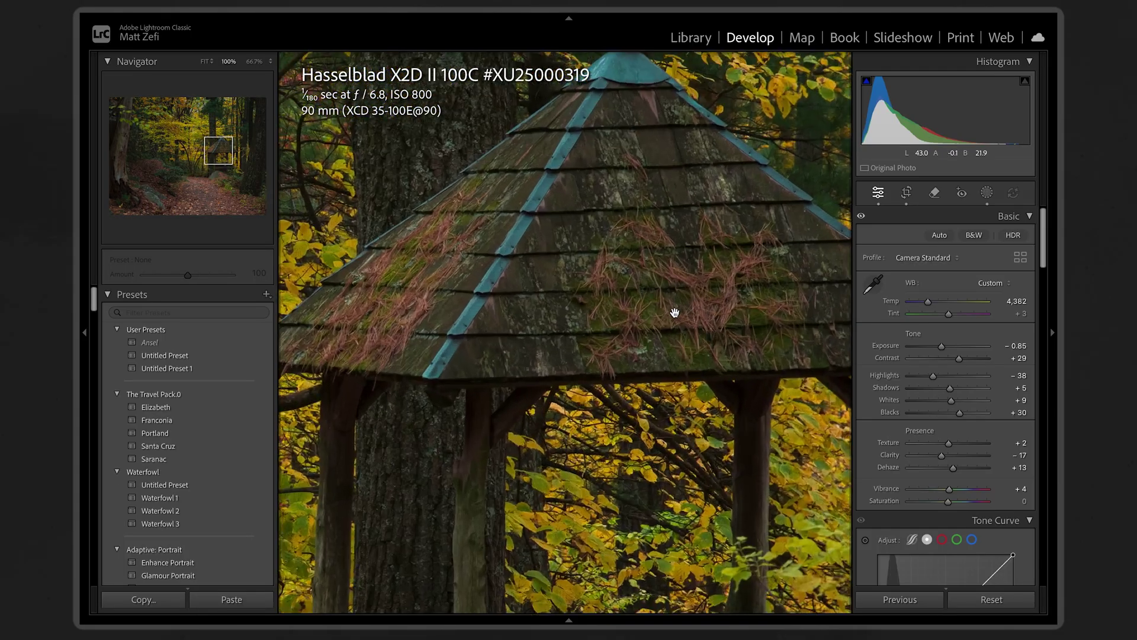
pyautogui.hotkey('ctrl', '=')
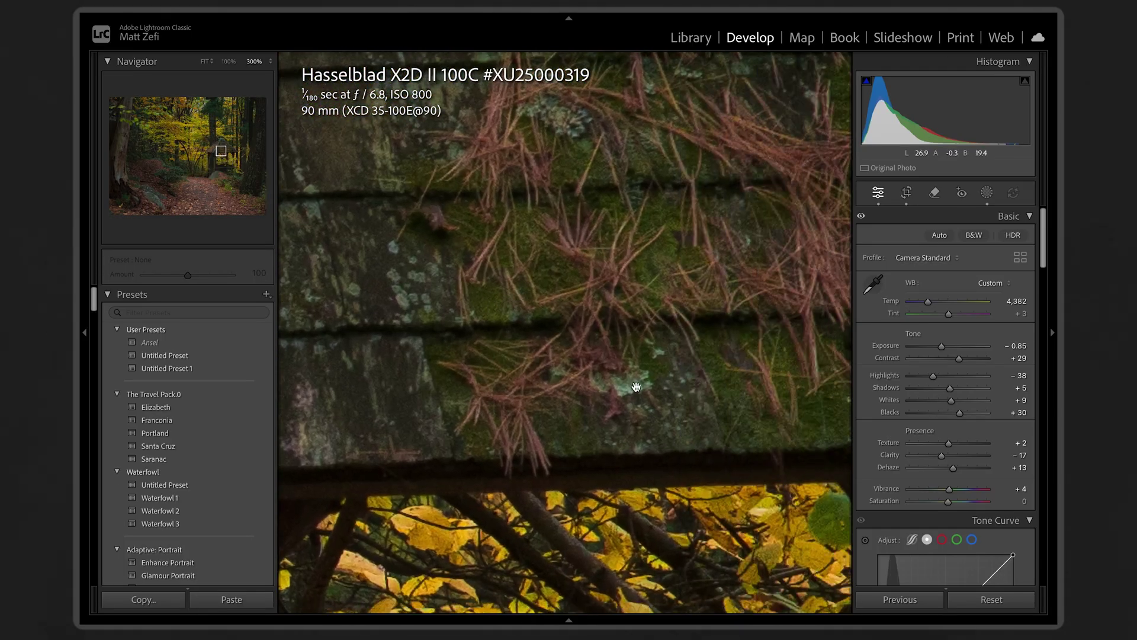
pyautogui.scroll(-5, 636, 387)
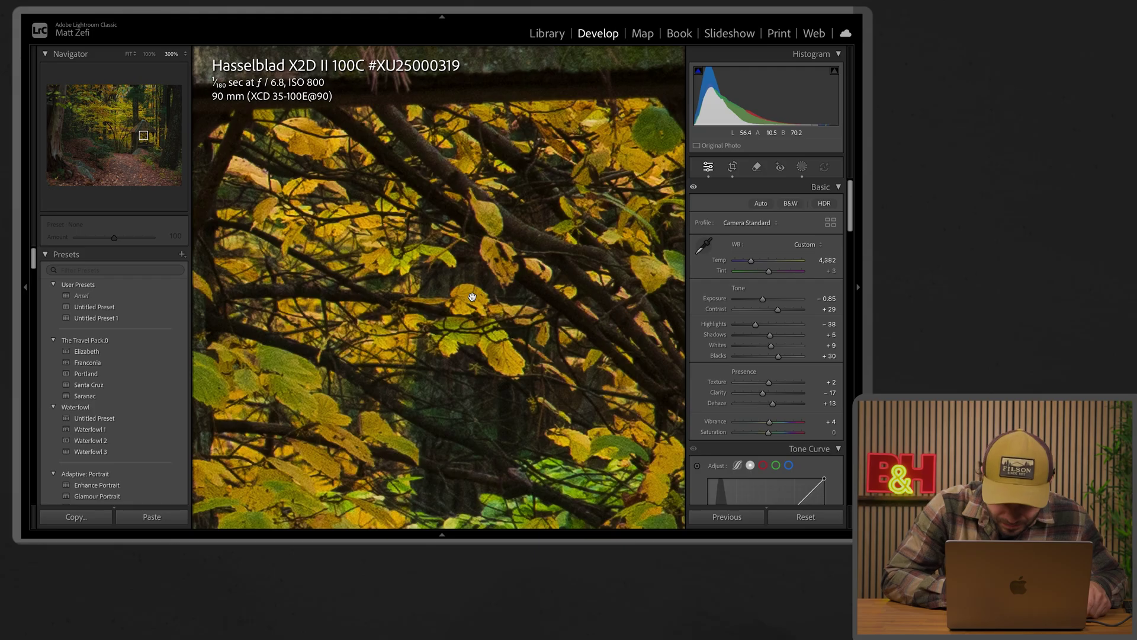
pyautogui.click(472, 297)
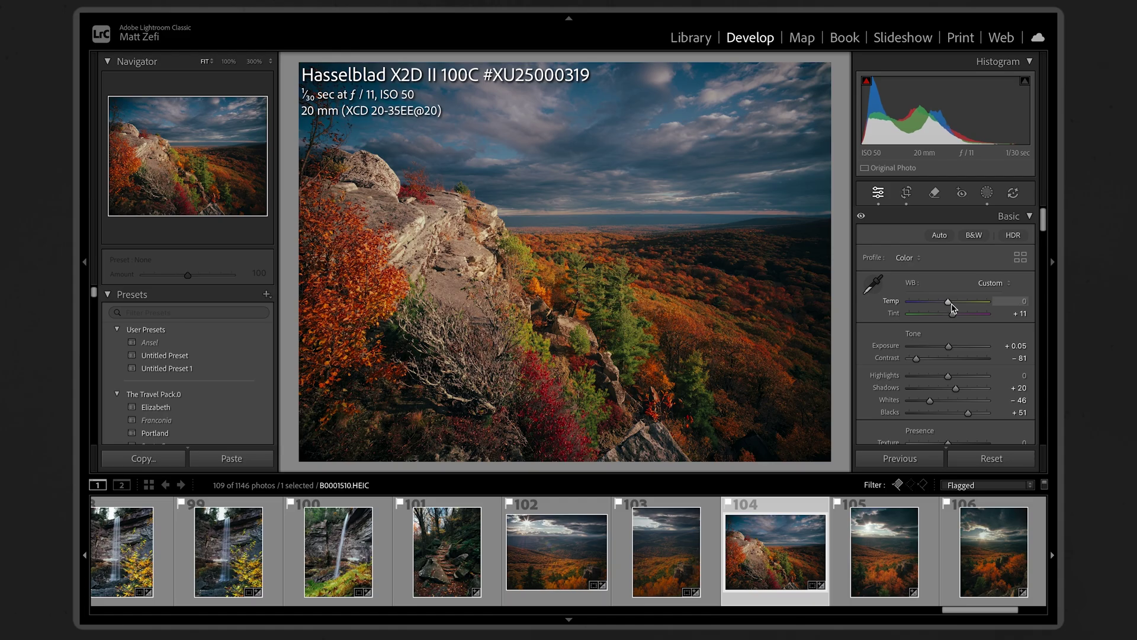
# Step: Inspect the overlook's red foliage and rock face up close, then return to the stone-steps trail photo
pyautogui.scroll(-3, 953, 349)
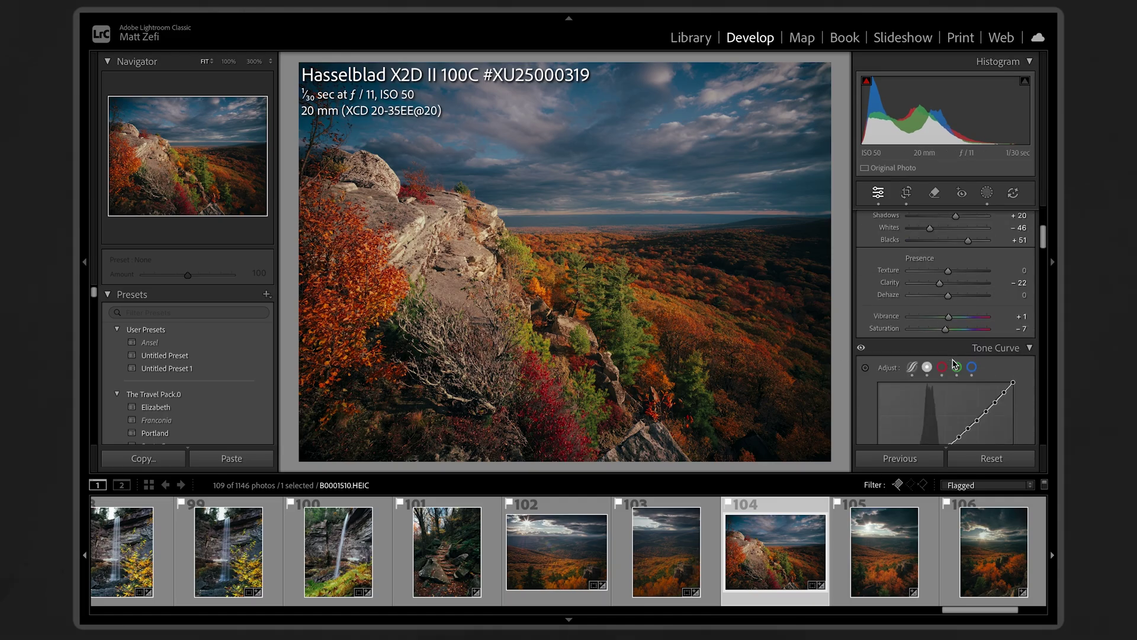
pyautogui.scroll(-5, 954, 363)
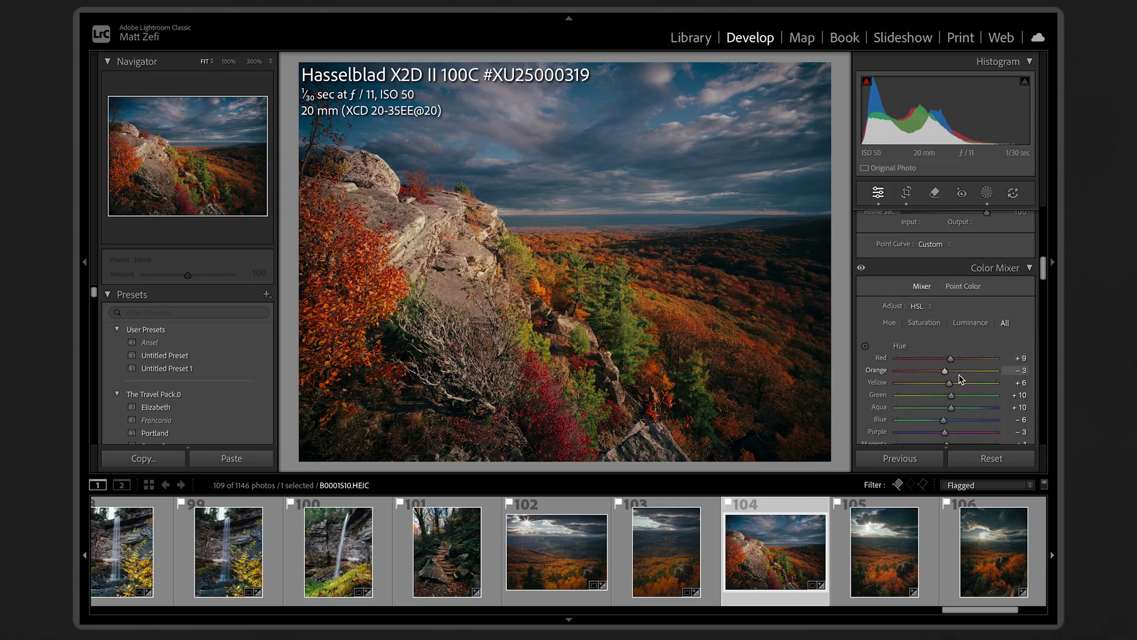
pyautogui.scroll(-2, 951, 361)
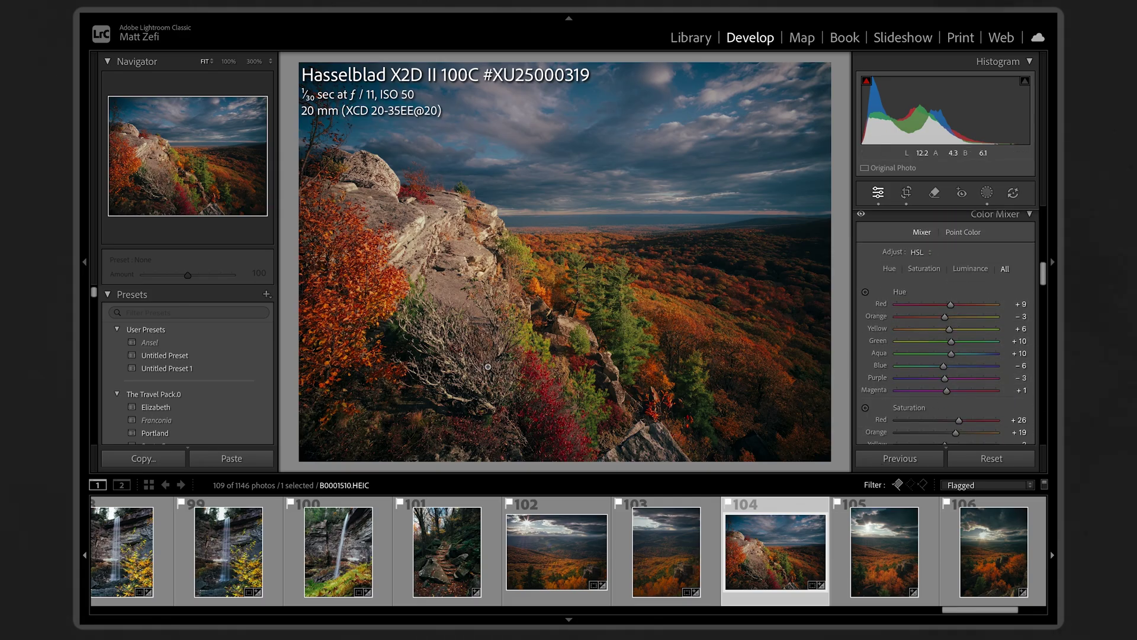
pyautogui.click(546, 382)
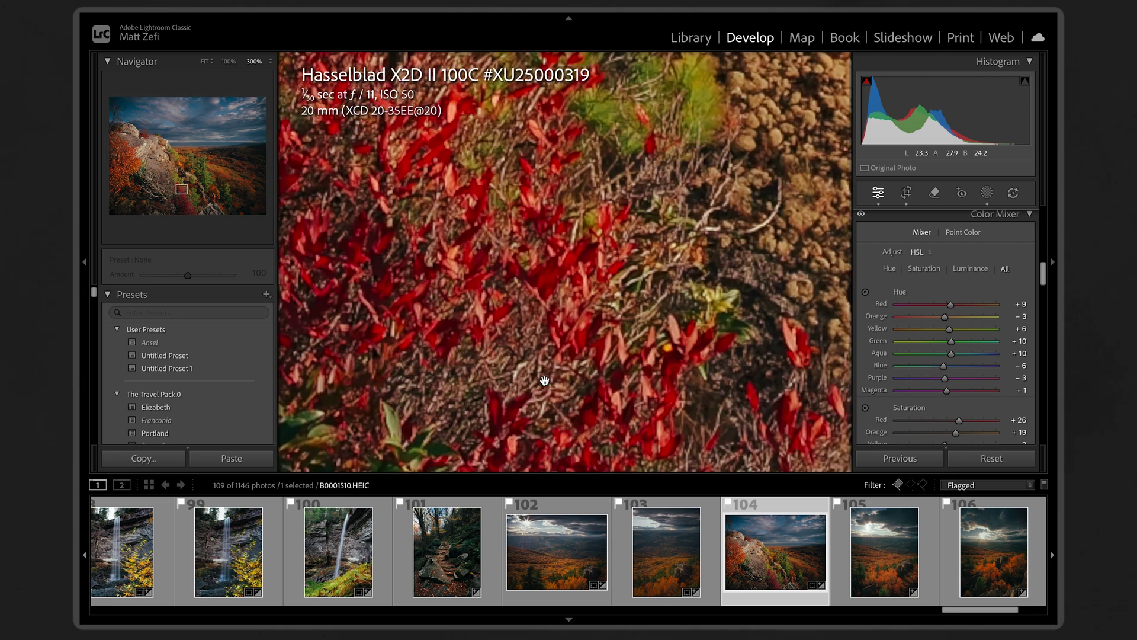
pyautogui.hotkey('ctrl', '-')
pyautogui.hotkey('ctrl', '-')
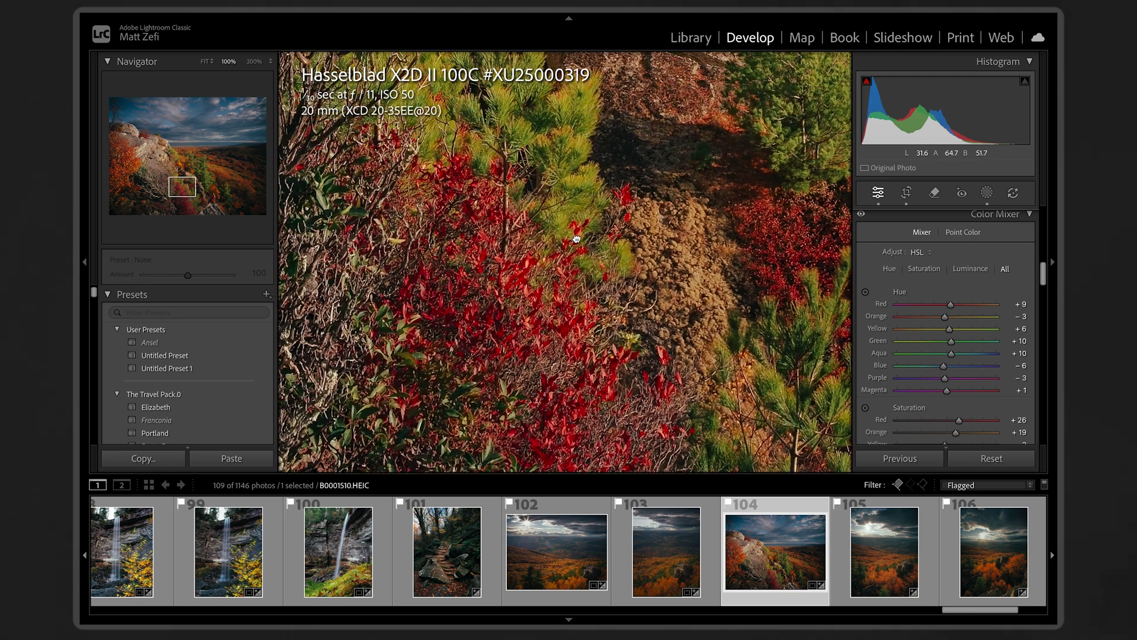
pyautogui.moveTo(558, 142); pyautogui.dragTo(569, 289)
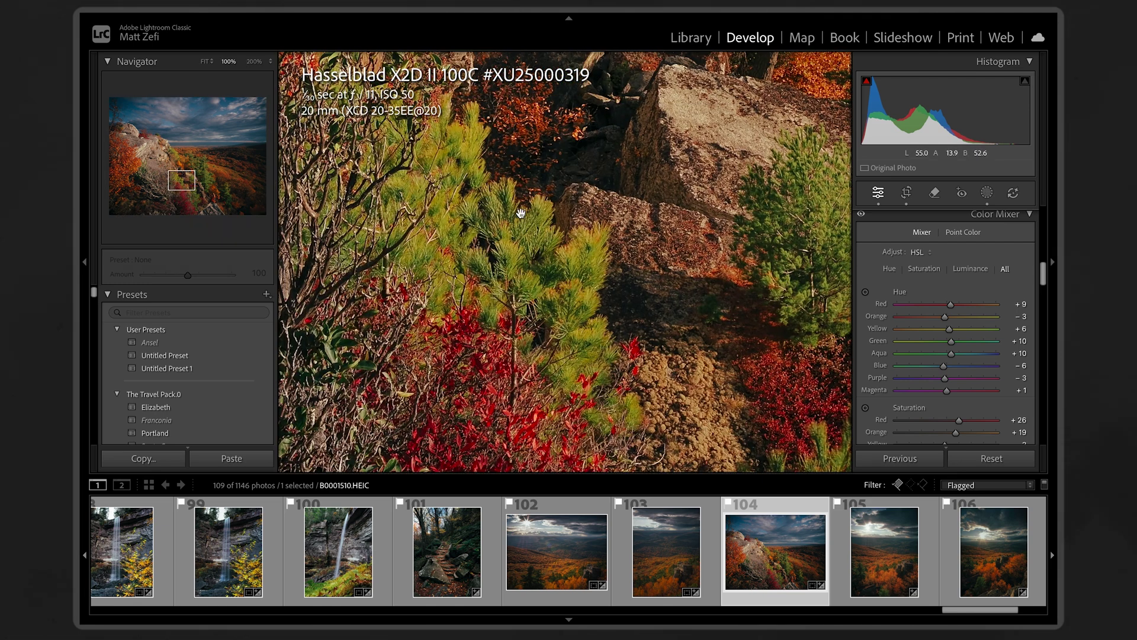
pyautogui.moveTo(517, 151); pyautogui.dragTo(556, 239)
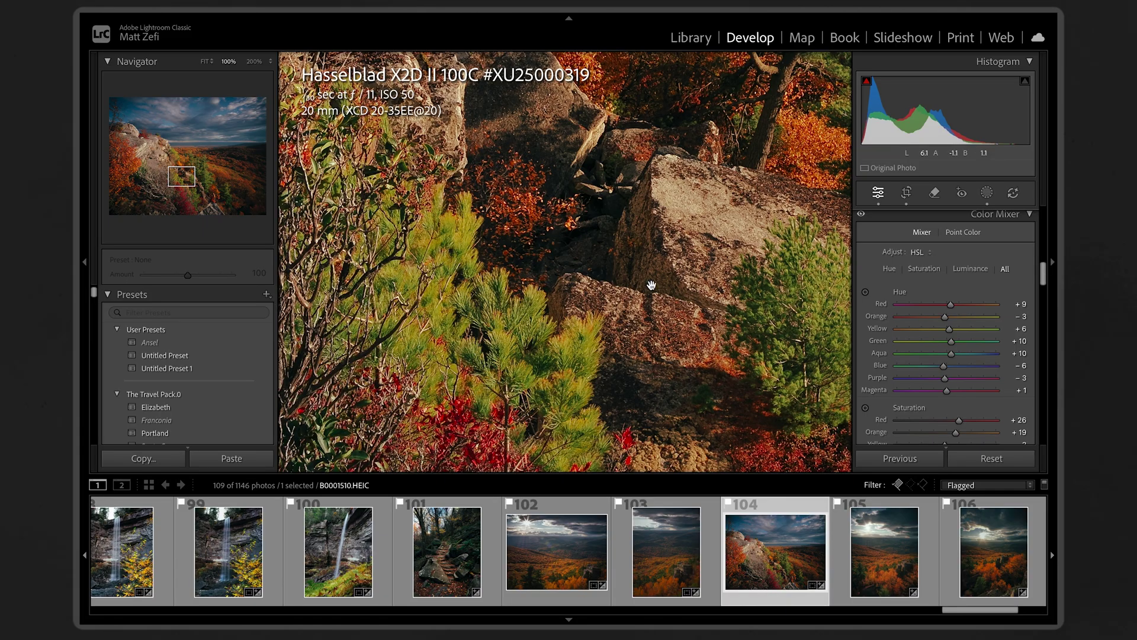
pyautogui.scroll(-10, 935, 382)
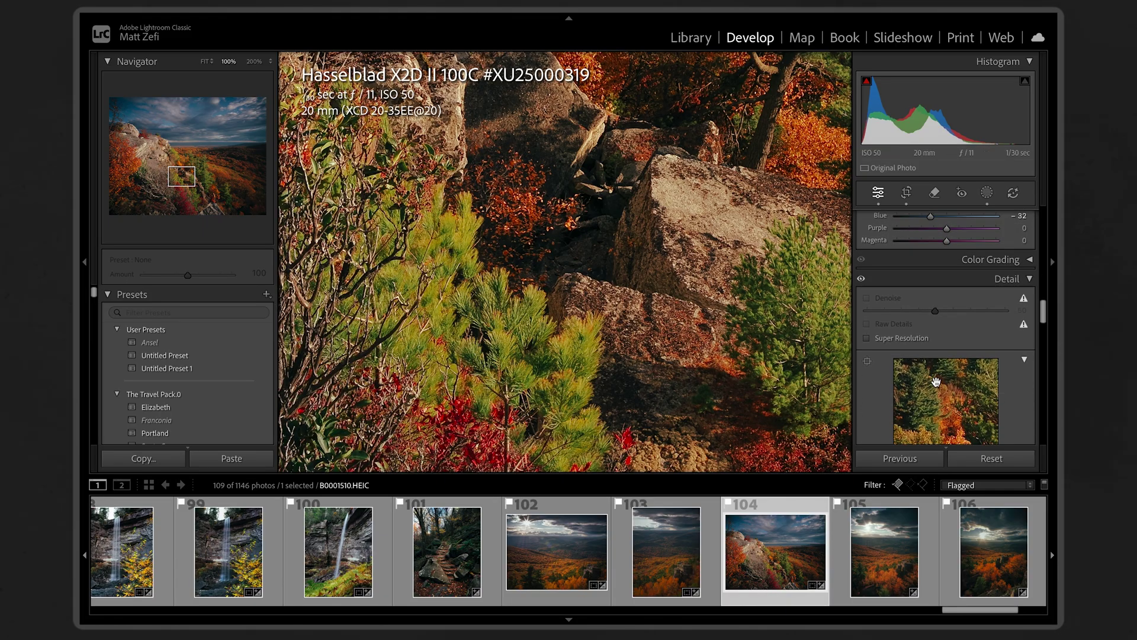
pyautogui.press('Left')
pyautogui.press('Left')
pyautogui.press('Left')
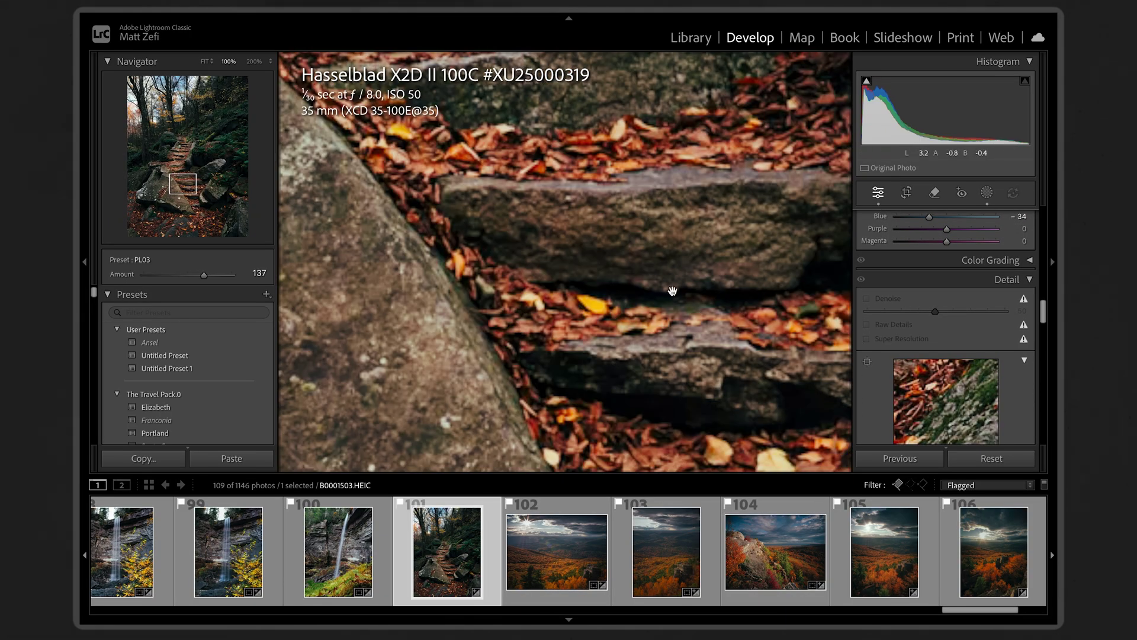
# Step: Zoom out, hide the side panel, and open the sunlit overlook photo 108
pyautogui.hotkey('ctrl', '-')
pyautogui.hotkey('ctrl', '-')
pyautogui.hotkey('ctrl', '-')
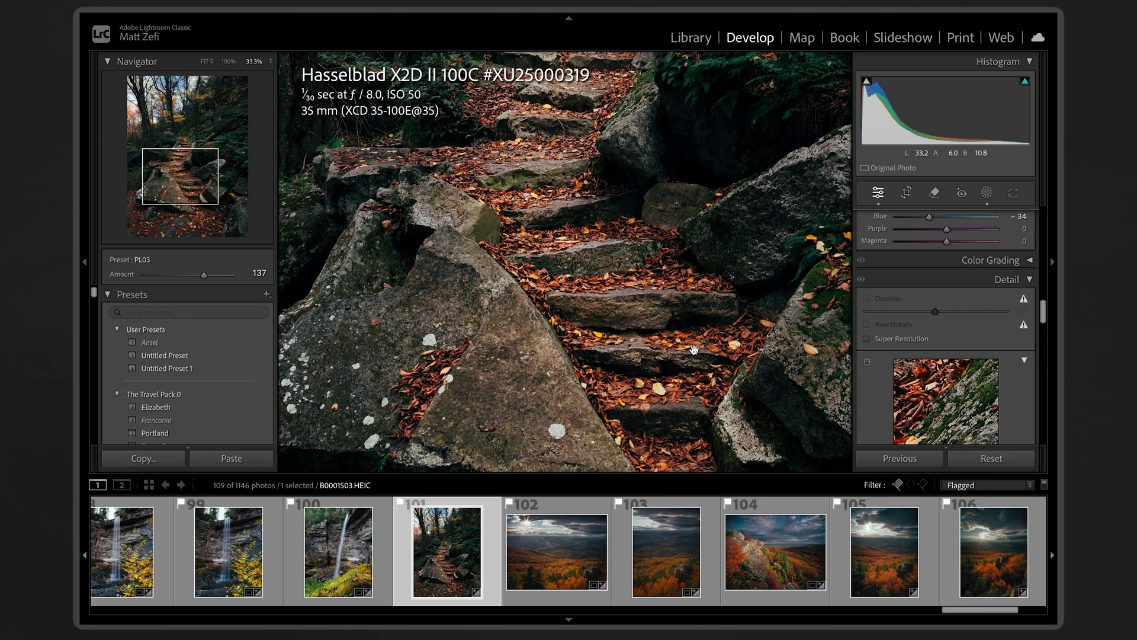
pyautogui.click(694, 349)
pyautogui.press('F7')
pyautogui.press('Right')
pyautogui.press('Right')
pyautogui.press('Right')
pyautogui.press('Right')
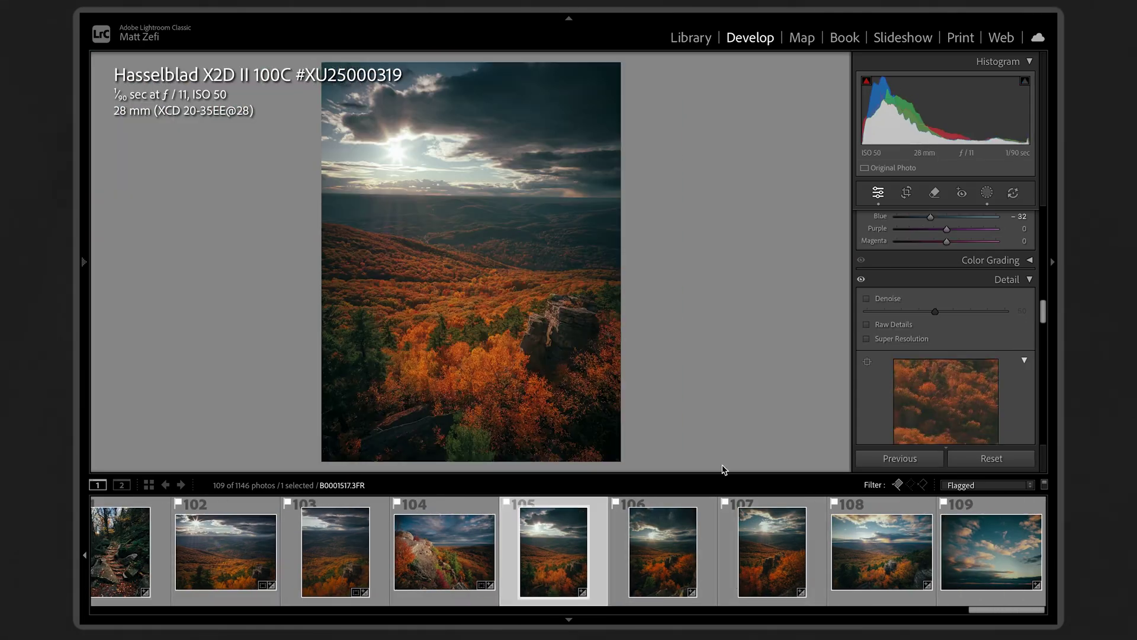
pyautogui.click(864, 571)
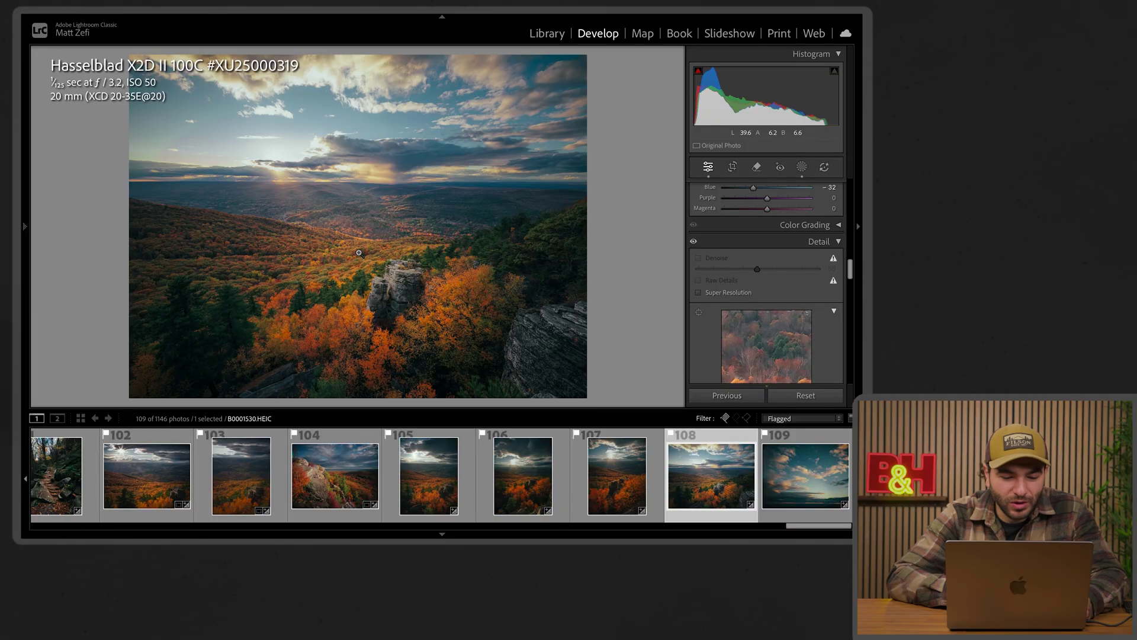
# Step: Zoom into the forested slope and pan around to inspect the autumn trees
pyautogui.click(359, 252)
pyautogui.moveTo(345, 256); pyautogui.dragTo(434, 271)
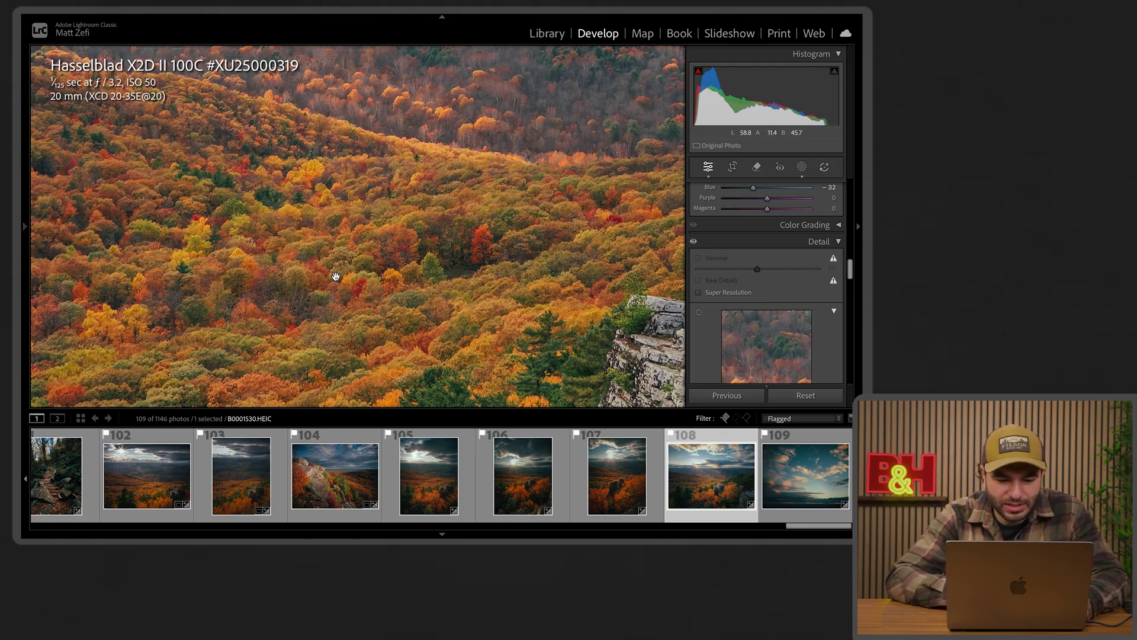
pyautogui.press('super+equal')
pyautogui.moveTo(362, 291); pyautogui.dragTo(398, 237)
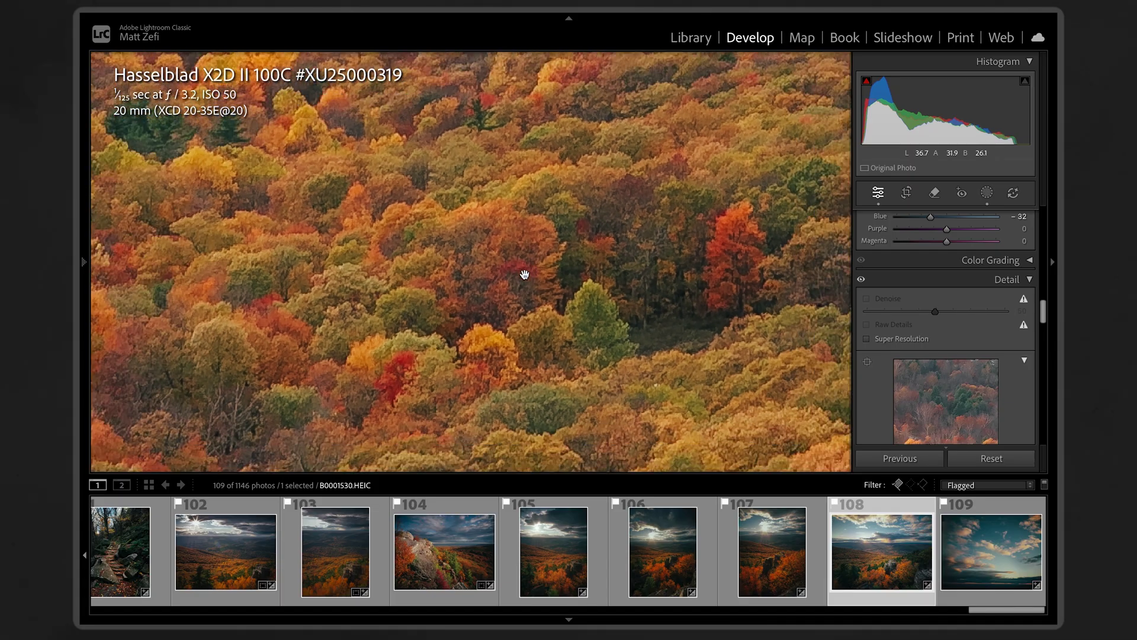
pyautogui.hotkey('ctrl', '-')
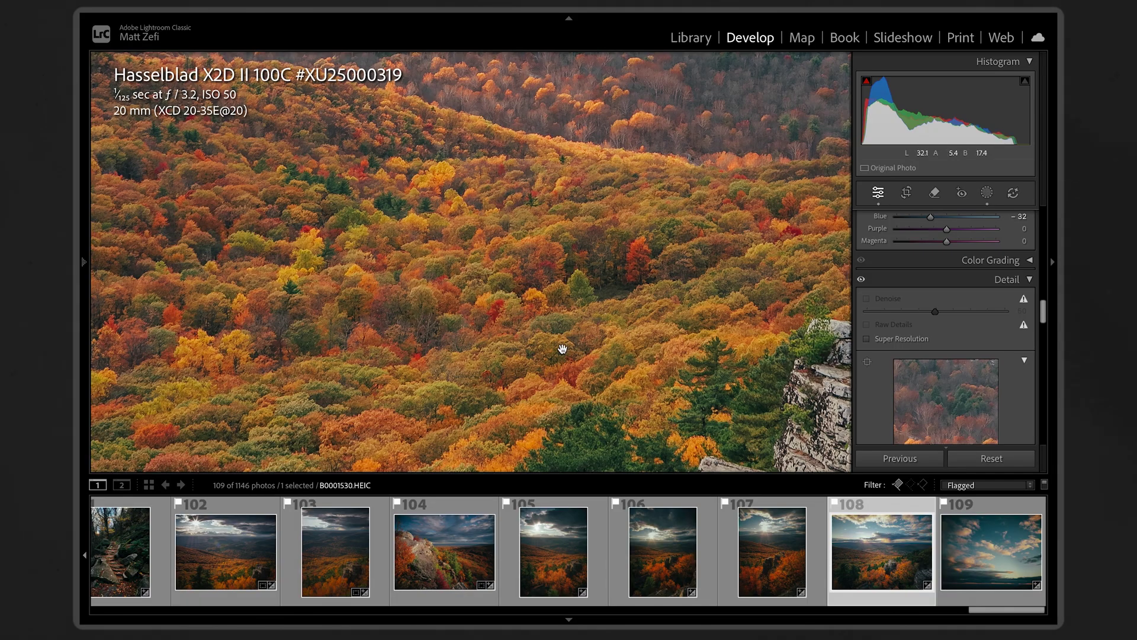
pyautogui.scroll(5, 562, 349)
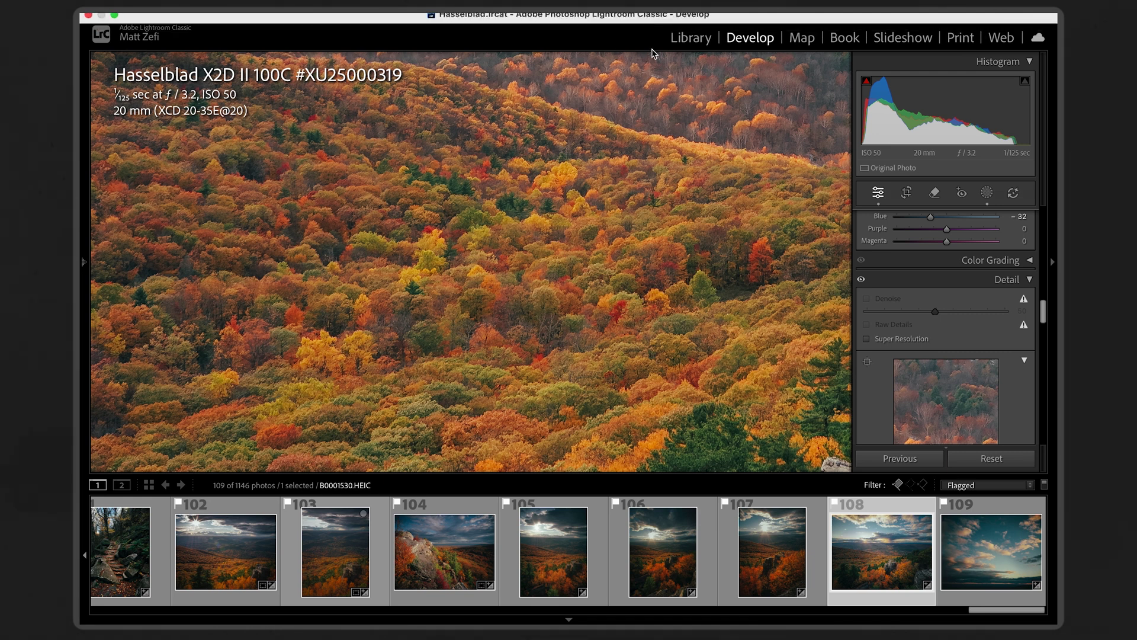
pyautogui.scroll(-3, 889, 367)
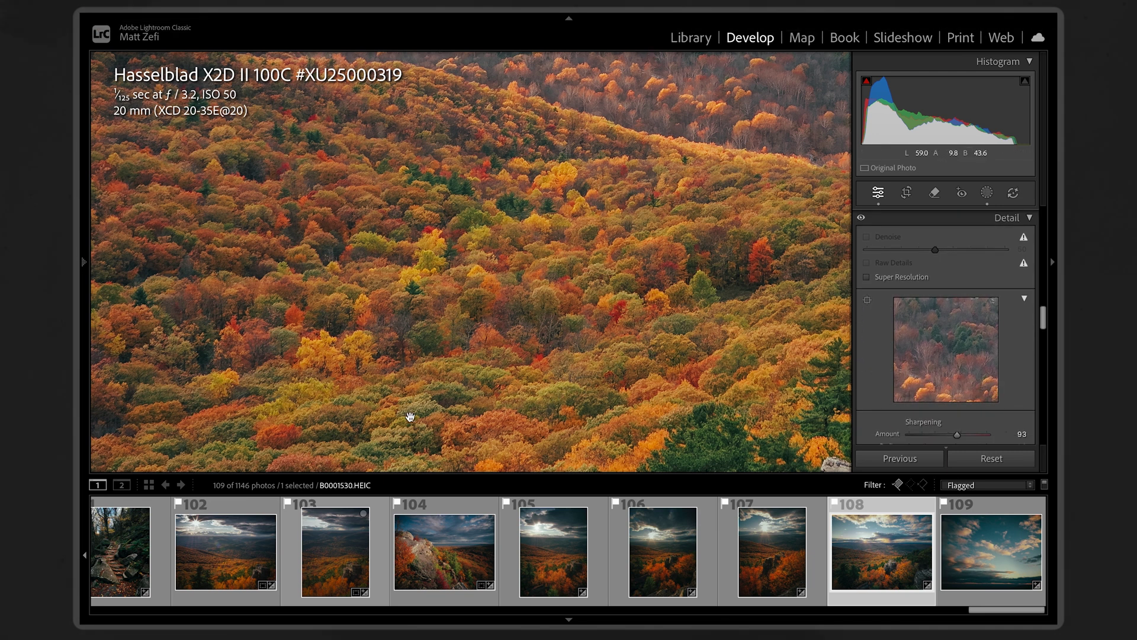
# Step: Boost red saturation in the HSL panel from +26 to +72
pyautogui.scroll(-5, 976, 406)
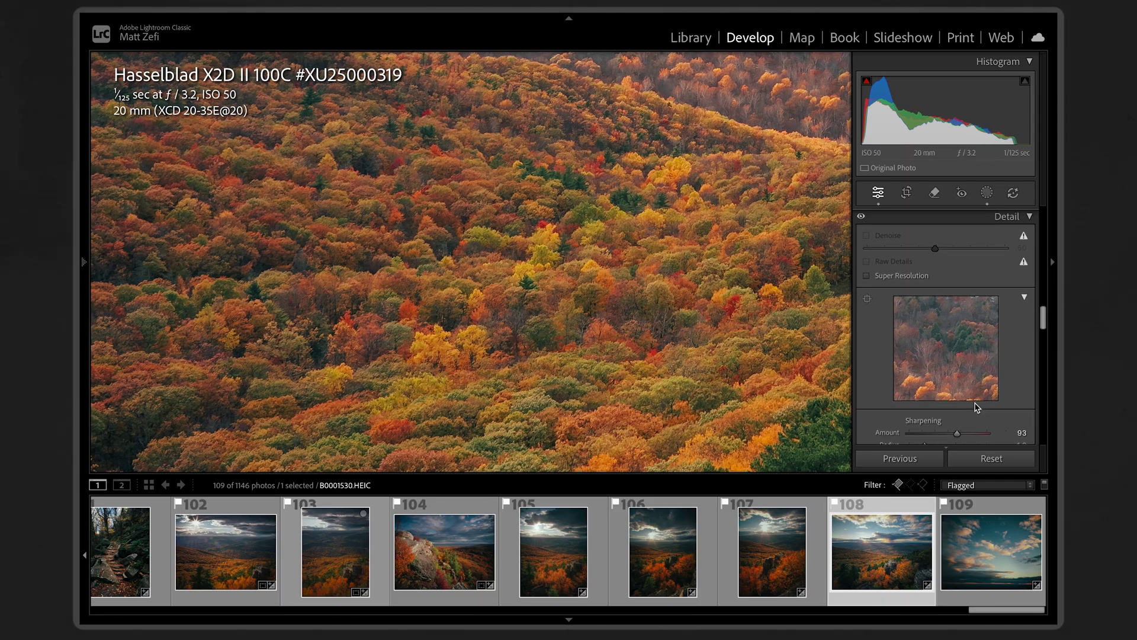
pyautogui.scroll(-8, 983, 414)
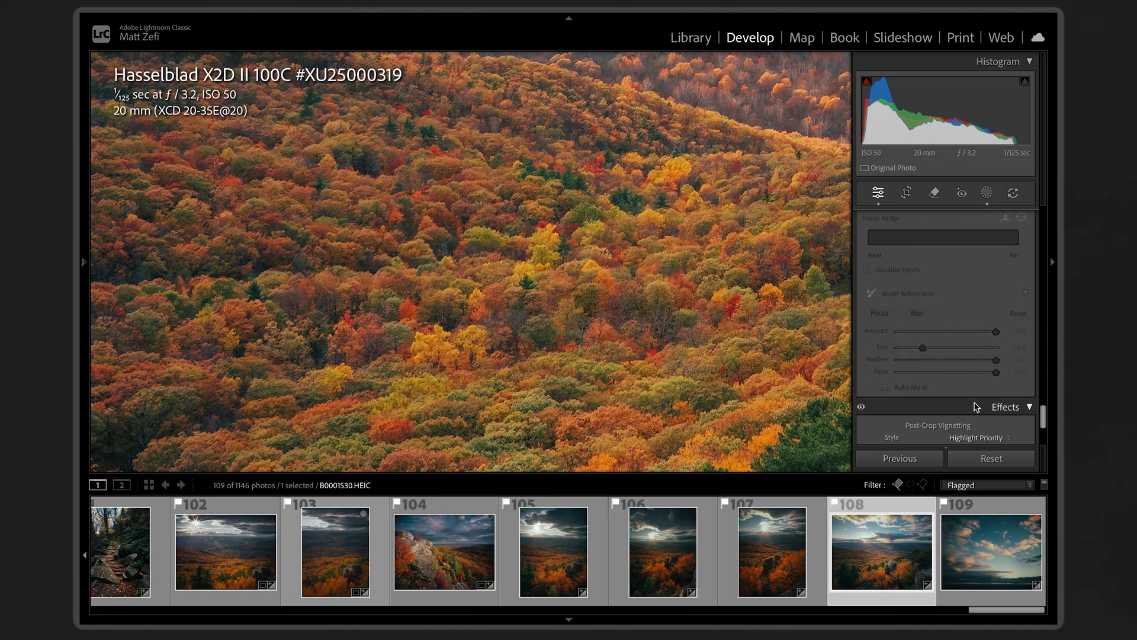
pyautogui.scroll(10, 997, 426)
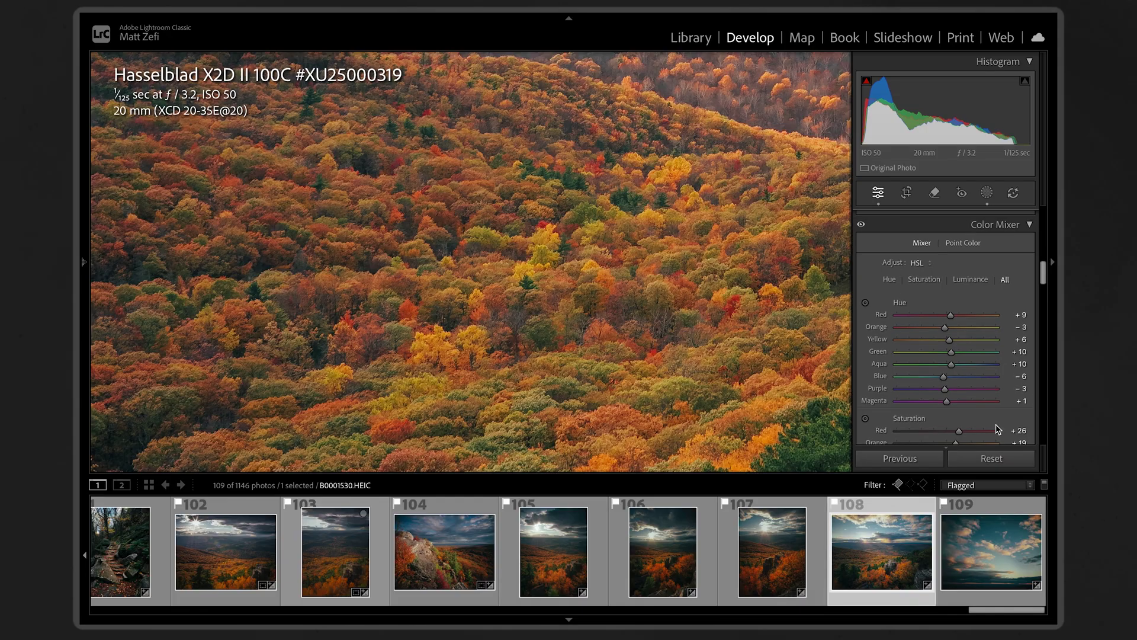
pyautogui.click(922, 281)
pyautogui.moveTo(961, 319)
pyautogui.mouseDown()
pyautogui.moveTo(989, 323)
pyautogui.moveTo(971, 331)
pyautogui.mouseUp()
# Step: Review the hue and luminance tabs, lower orange saturation to +15, and zoom in to check colours
pyautogui.click(892, 281)
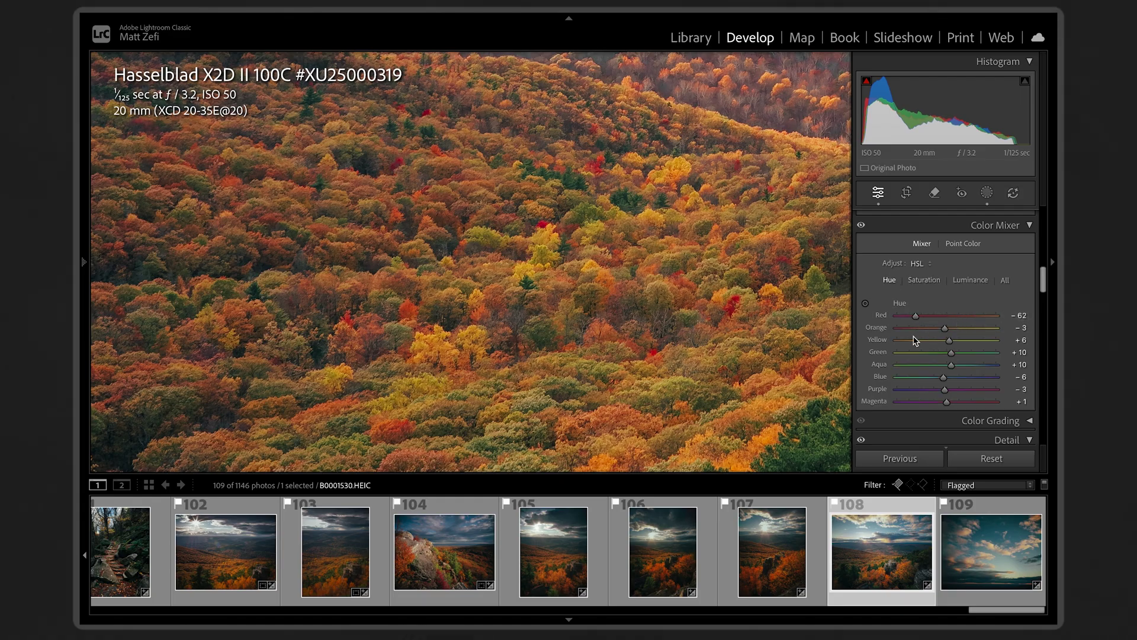
pyautogui.click(970, 282)
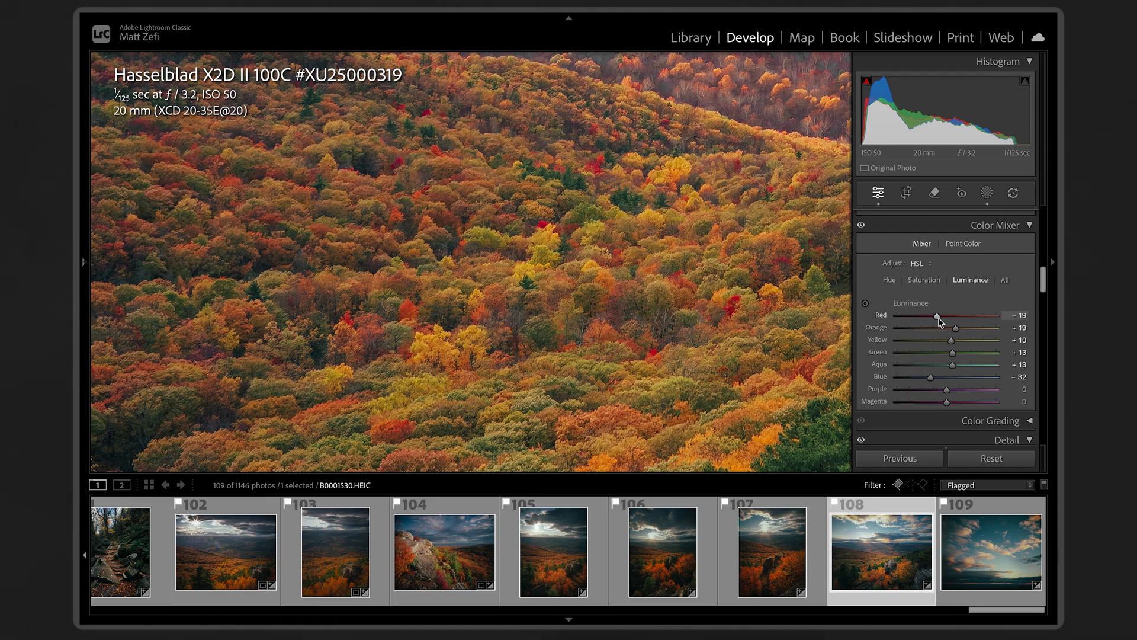
pyautogui.click(892, 281)
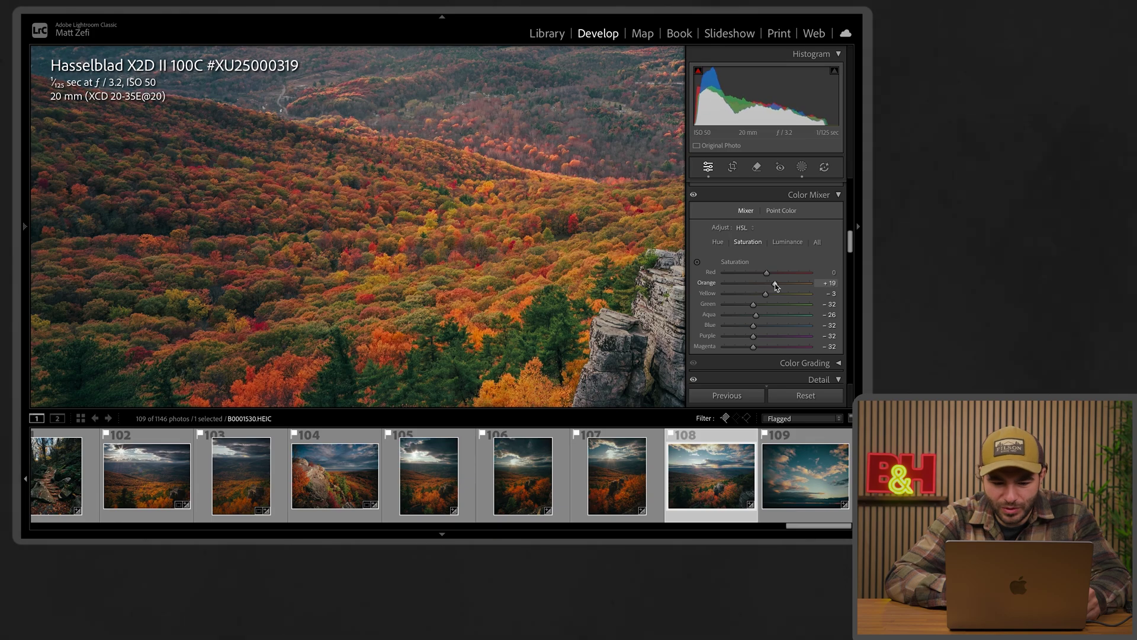
pyautogui.moveTo(775, 283); pyautogui.dragTo(774, 283)
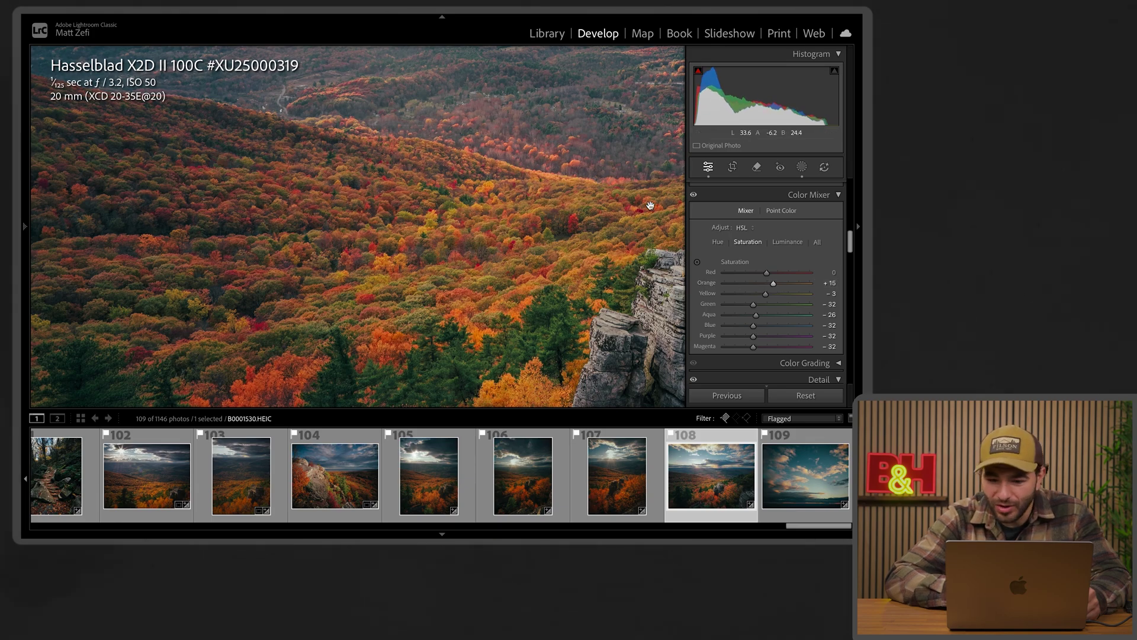
pyautogui.click(472, 246)
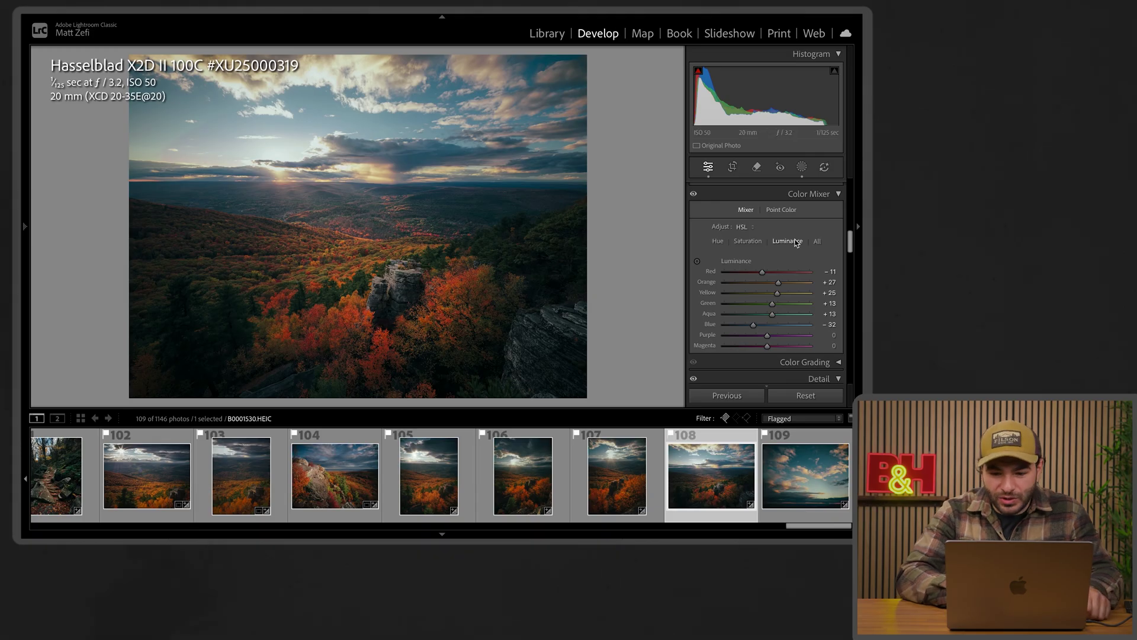
# Step: In the Basic panel, pull Highlights to −100 and lift Shadows to +48
pyautogui.scroll(10, 762, 273)
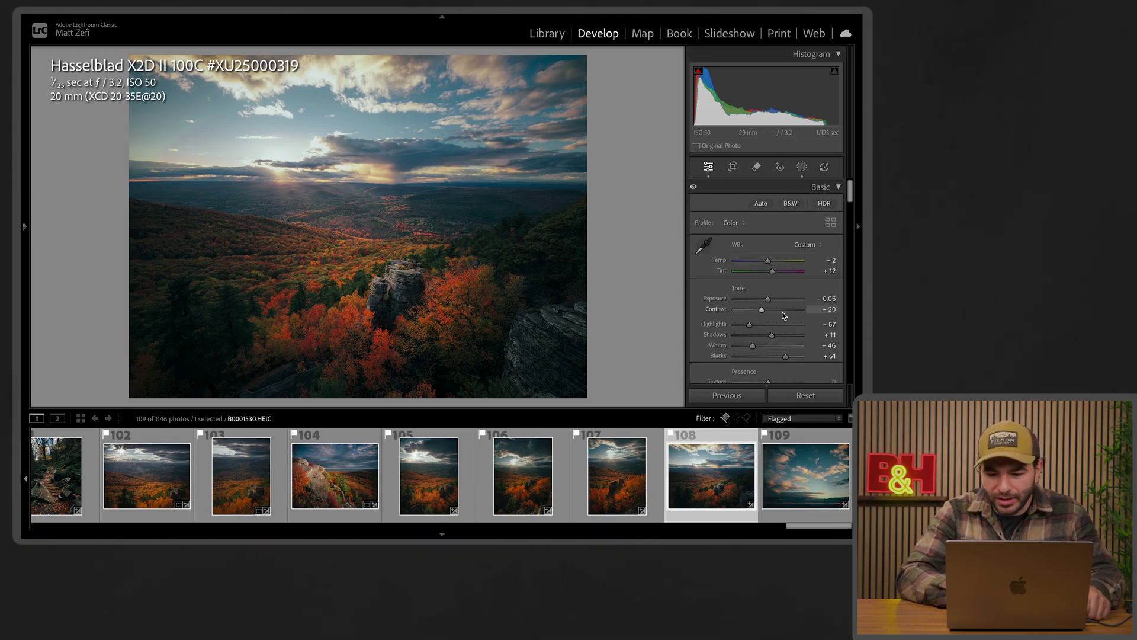
pyautogui.click(769, 325)
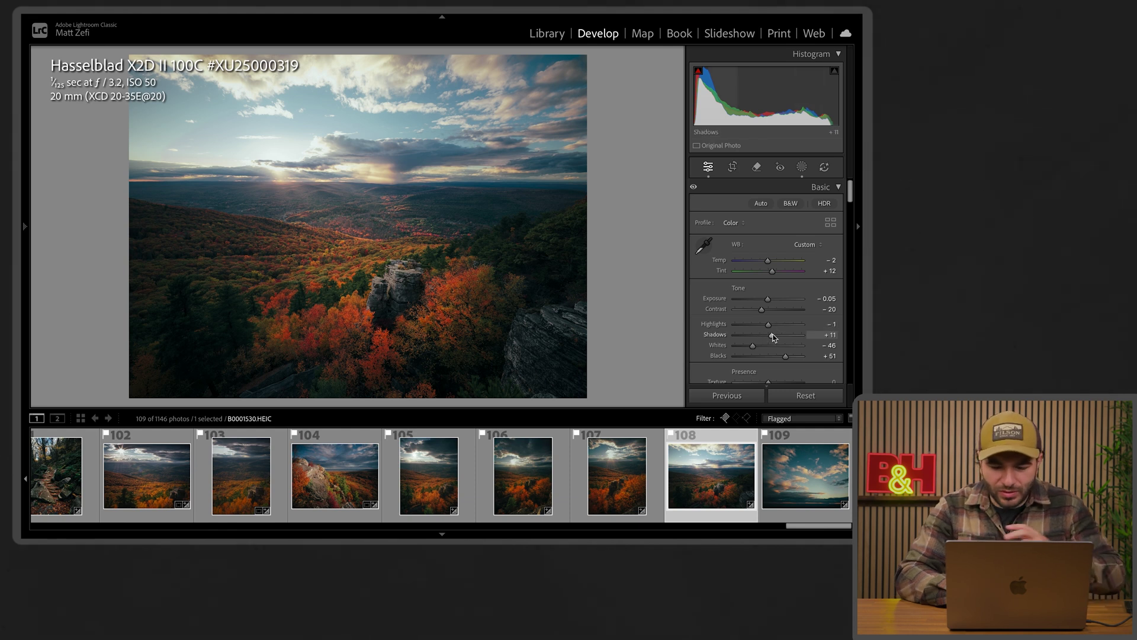
pyautogui.moveTo(780, 337)
pyautogui.mouseDown()
pyautogui.moveTo(728, 336)
pyautogui.moveTo(786, 337)
pyautogui.mouseUp()
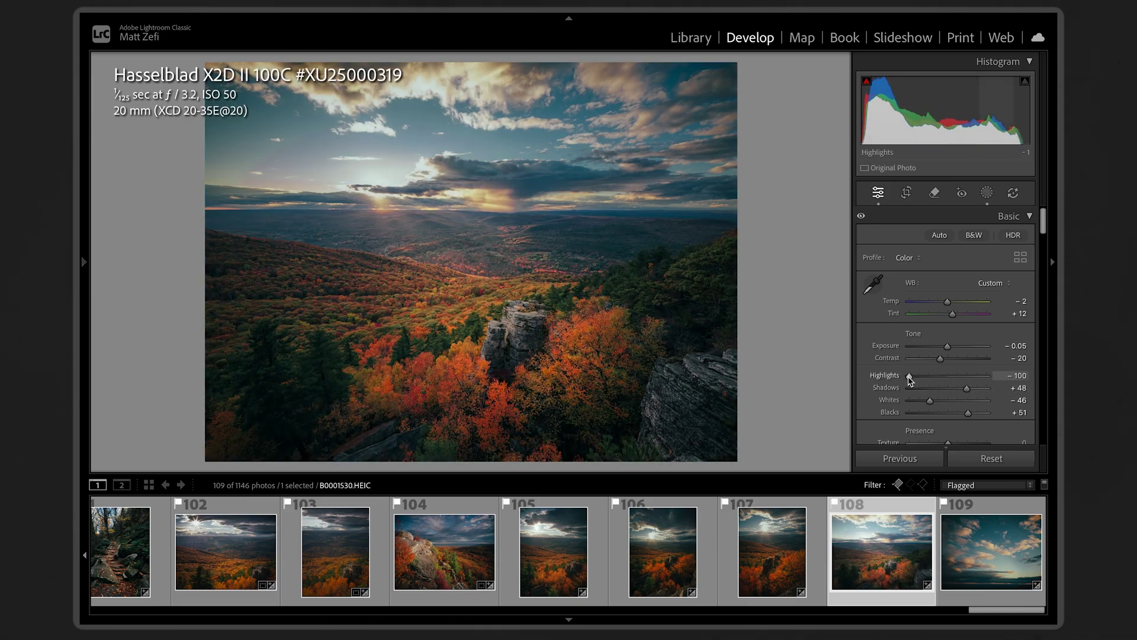